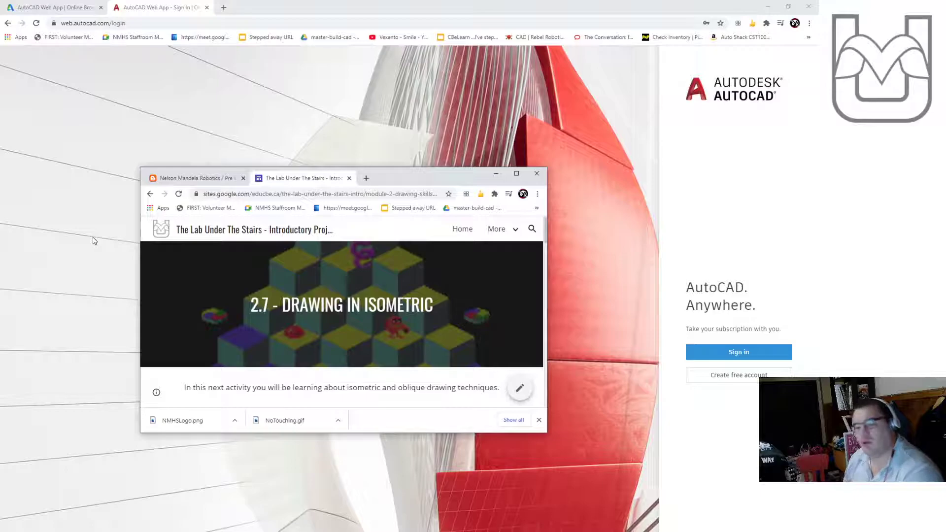
drag(429, 177, 379, 79)
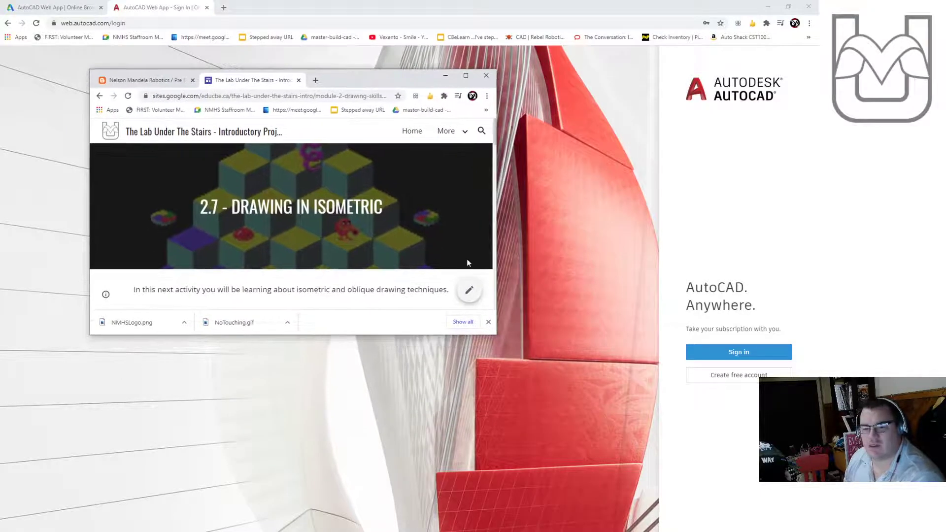
drag(493, 335, 729, 488)
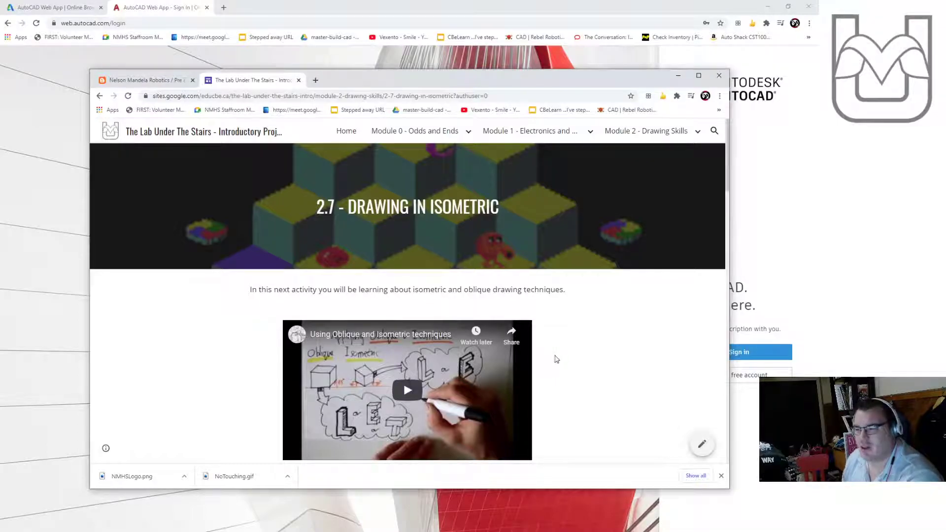
click(679, 76)
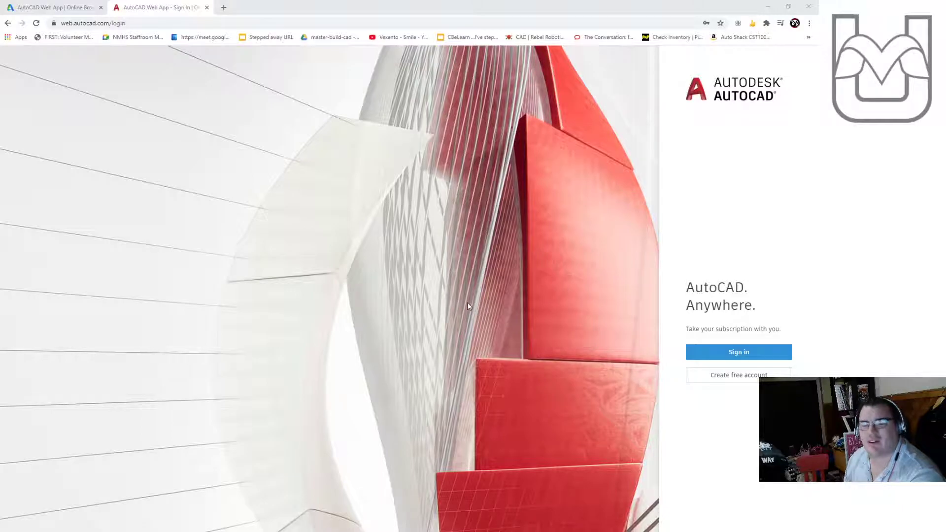
- Sign in to the Autodesk account with the saved e-mail and account password
click(745, 358)
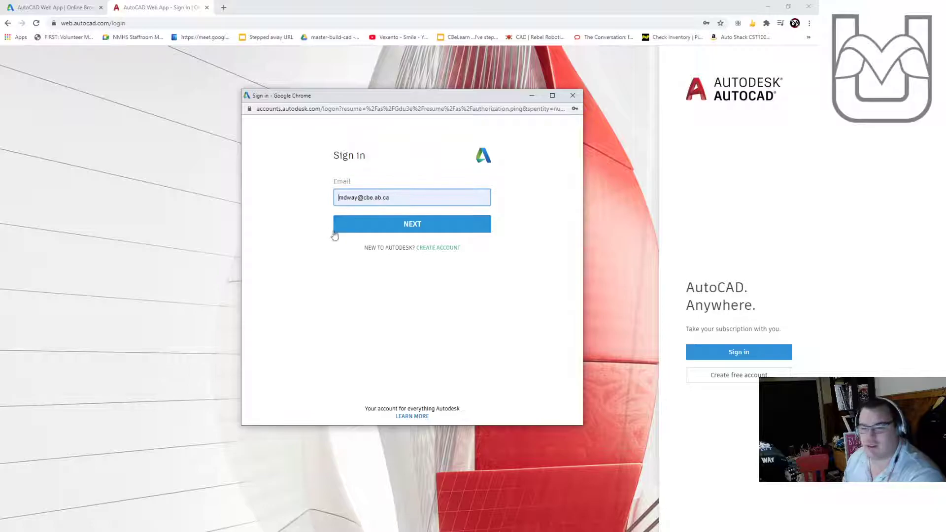
click(369, 228)
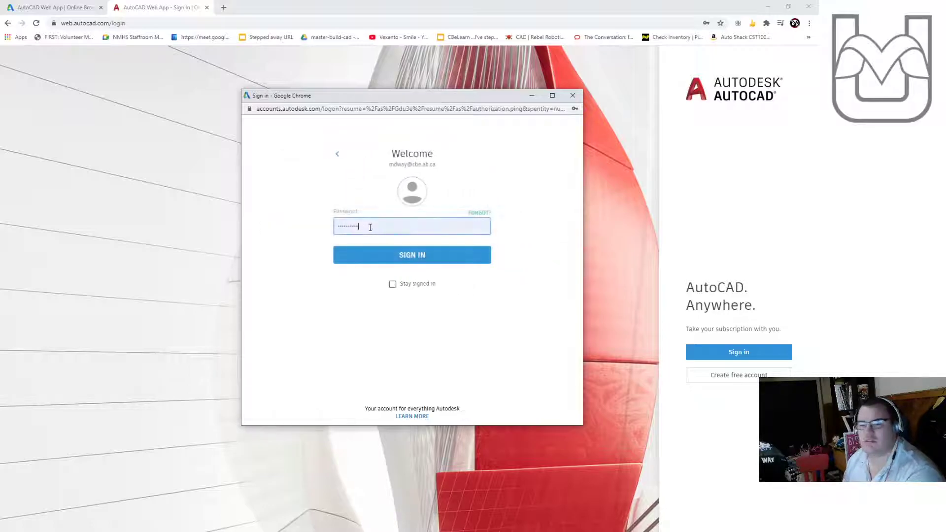
click(369, 255)
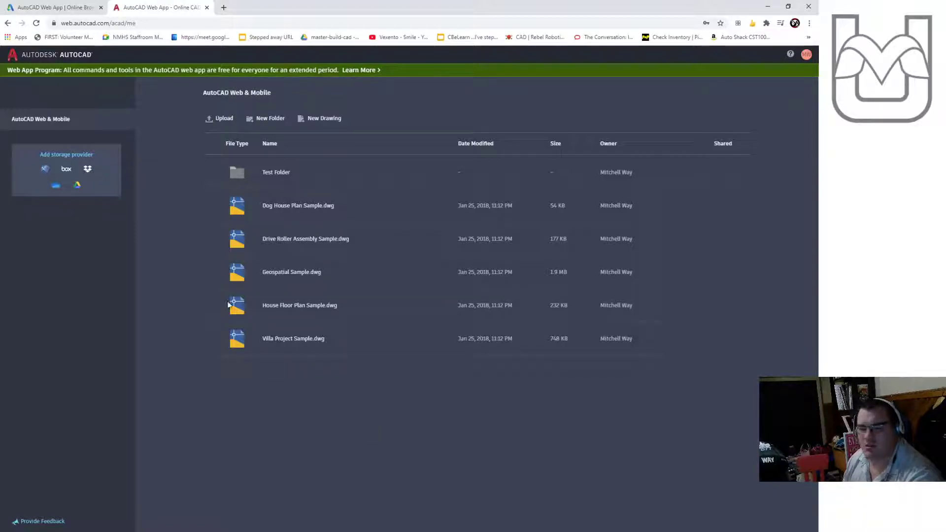
- Create a new Metric drawing named 'Initials in iso and obl' inside Test Folder and open it
click(276, 174)
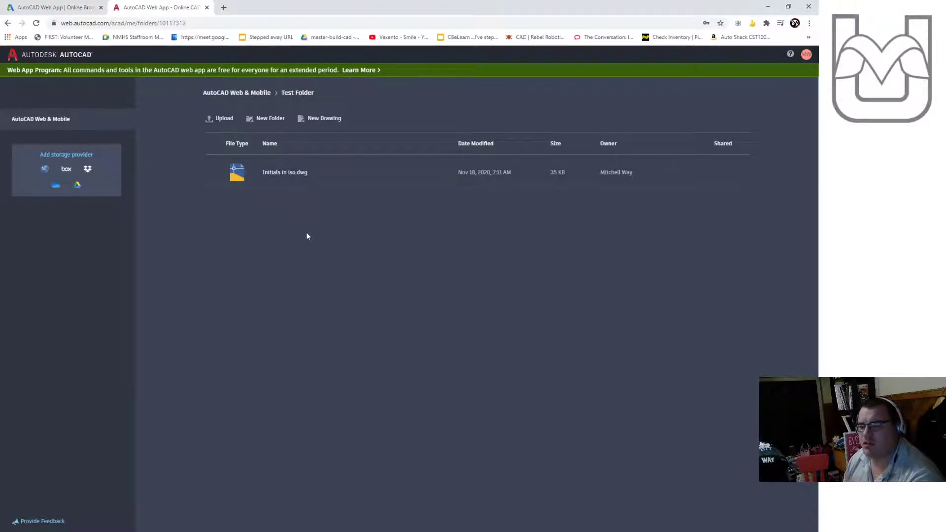
click(330, 123)
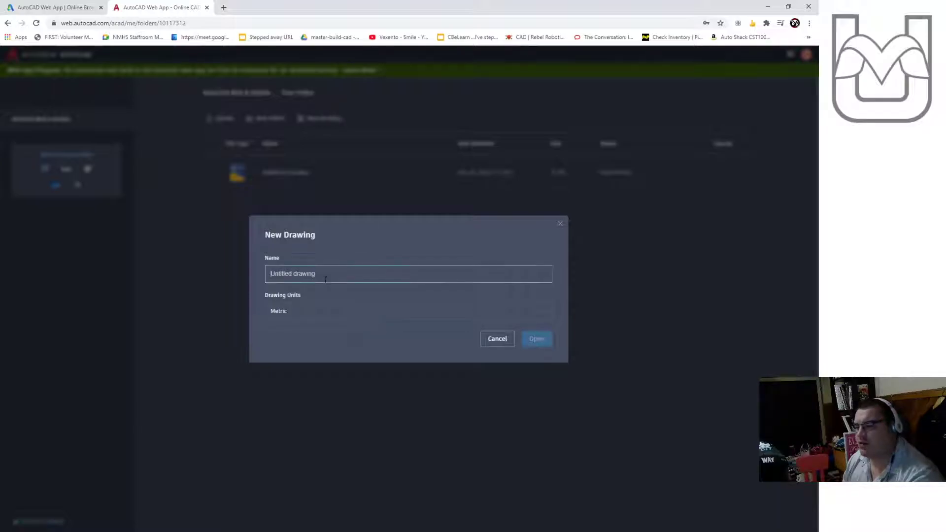
click(306, 314)
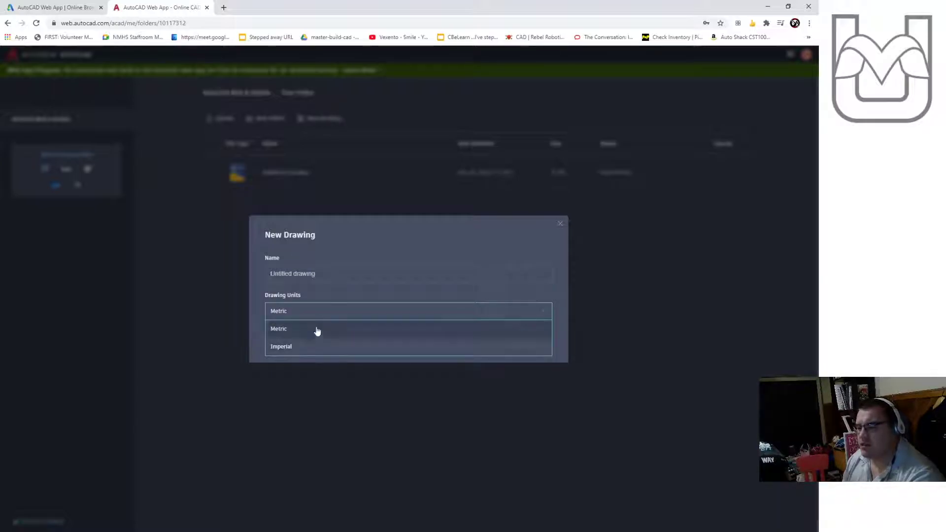
click(318, 329)
click(331, 274)
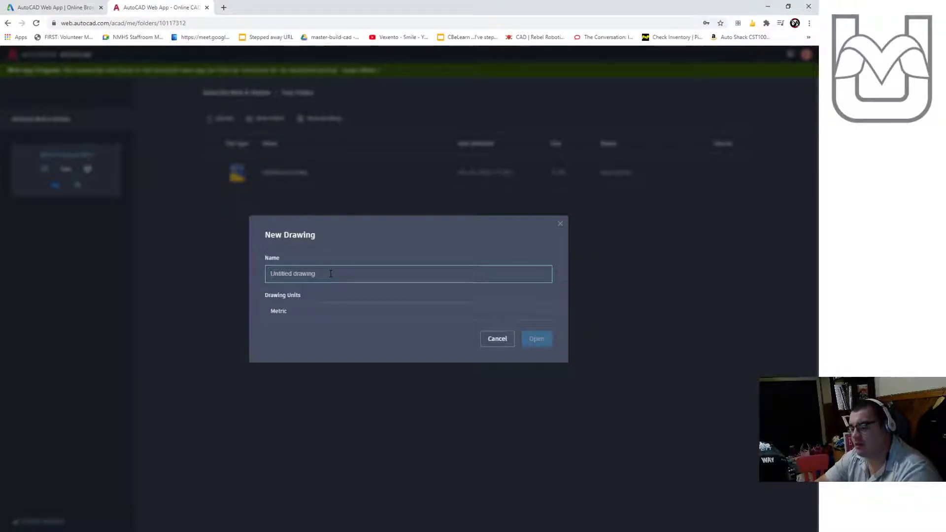
text(Initials in iso and obl)
click(535, 338)
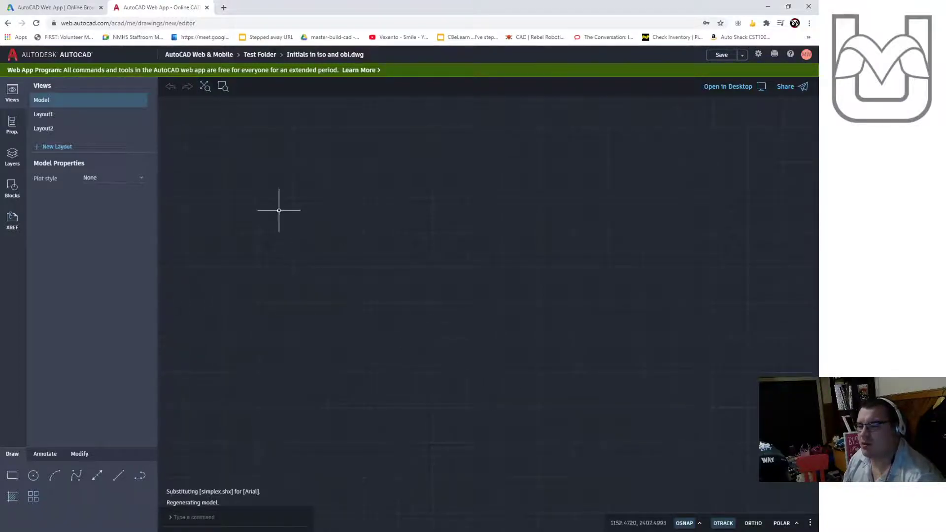
- Preview Layout1 and return to Model space
click(70, 115)
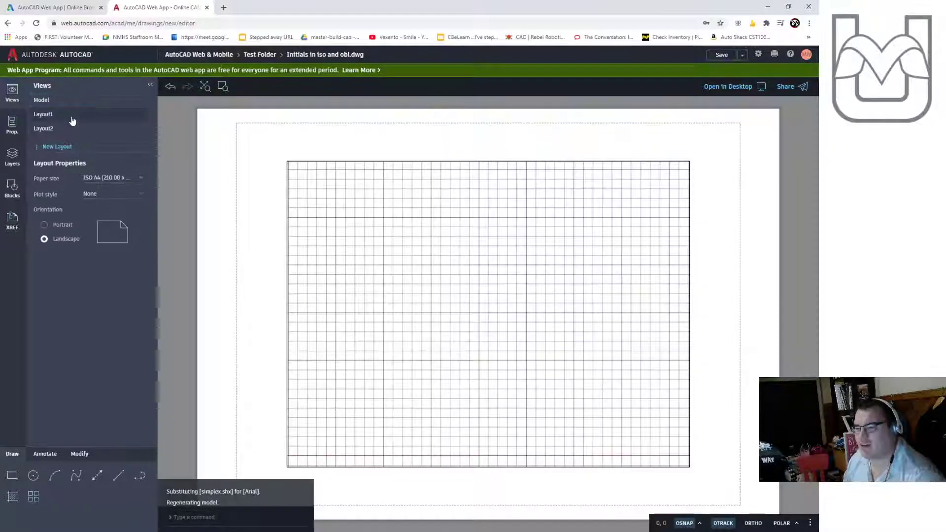
click(70, 102)
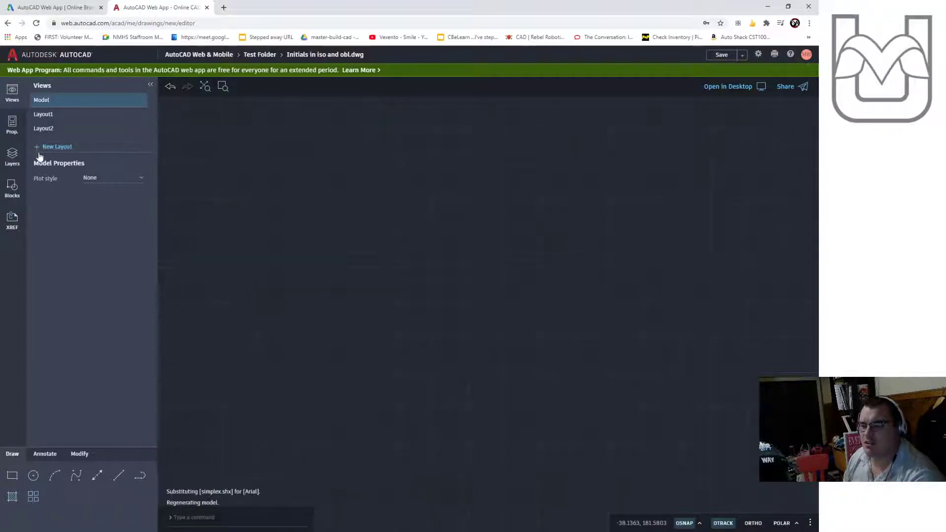
- Create a new layer named Draw in the layers panel
click(12, 124)
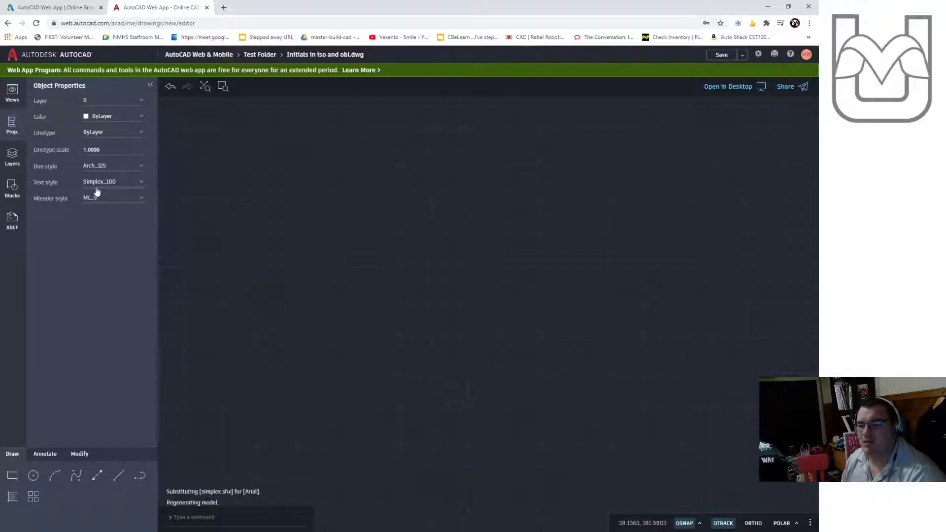
click(14, 155)
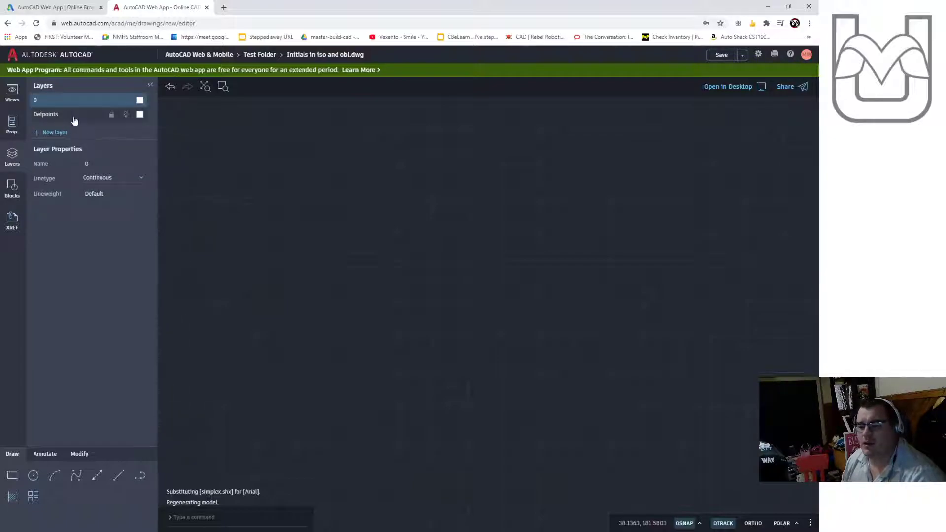
click(59, 137)
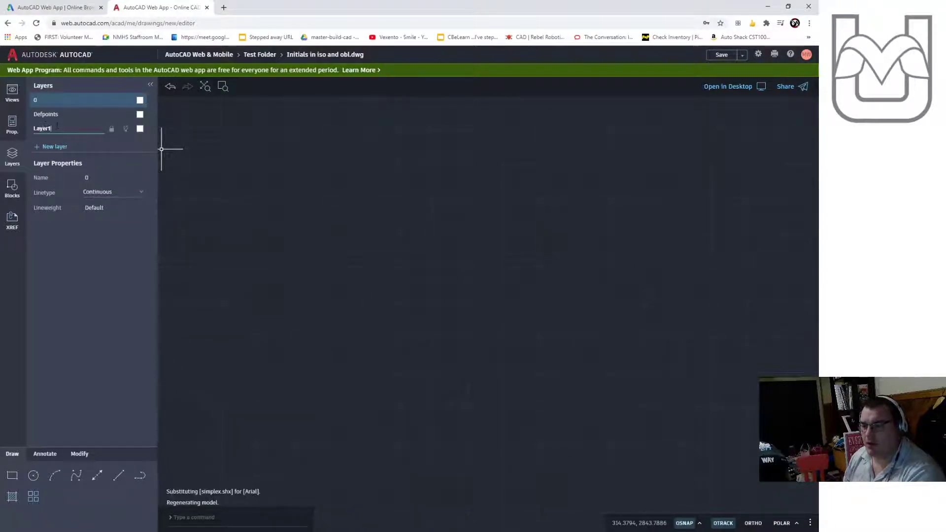
key(BackSpace)
key(BackSpace)
key(BackSpace)
key(BackSpace)
key(BackSpace)
text(Draw)
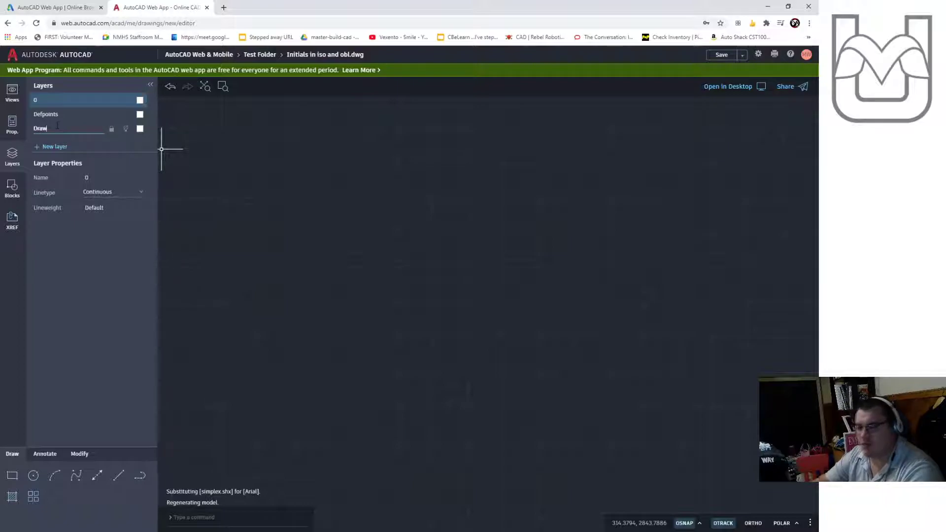
key(Return)
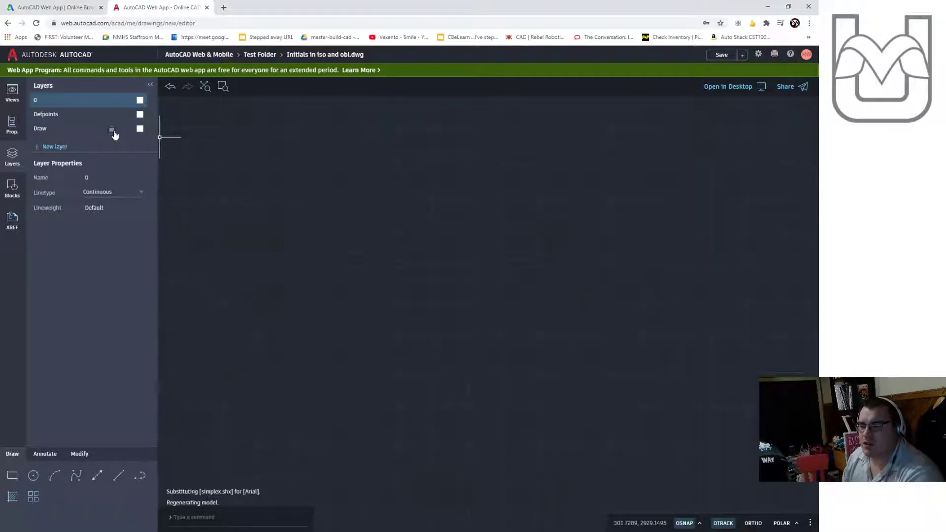
- Set the Draw layer's colour to yellow and make Draw the current layer
click(140, 129)
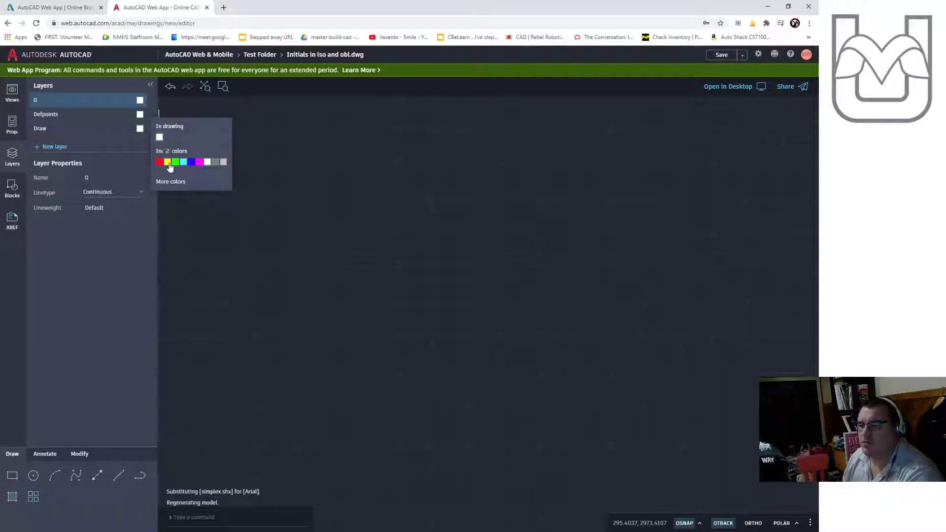
click(168, 162)
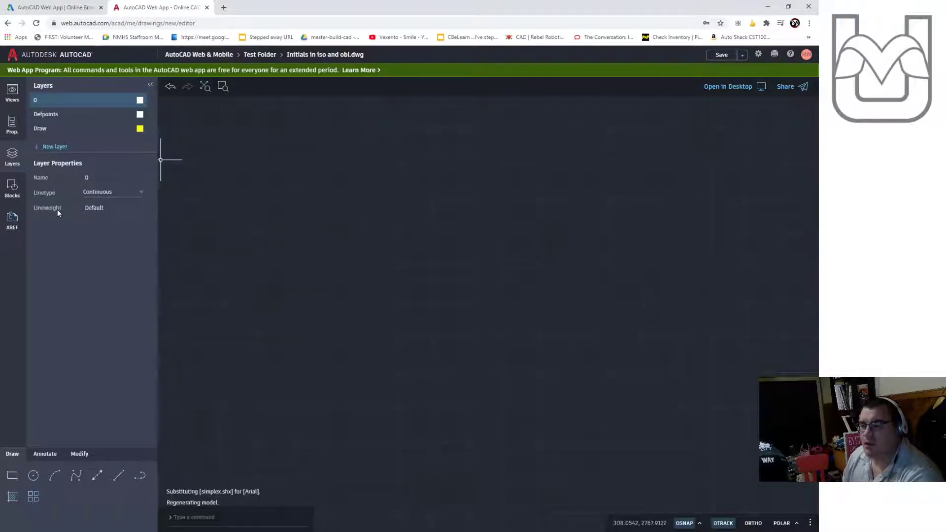
click(108, 195)
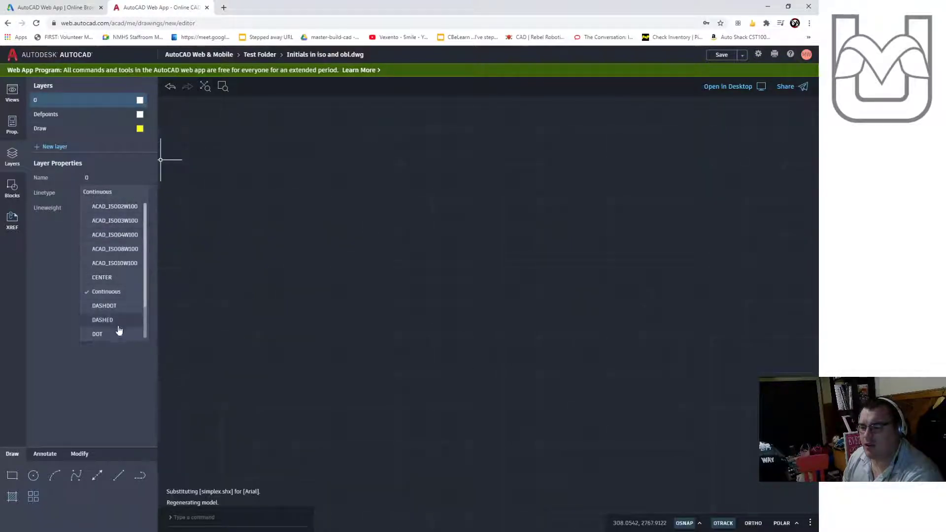
click(59, 243)
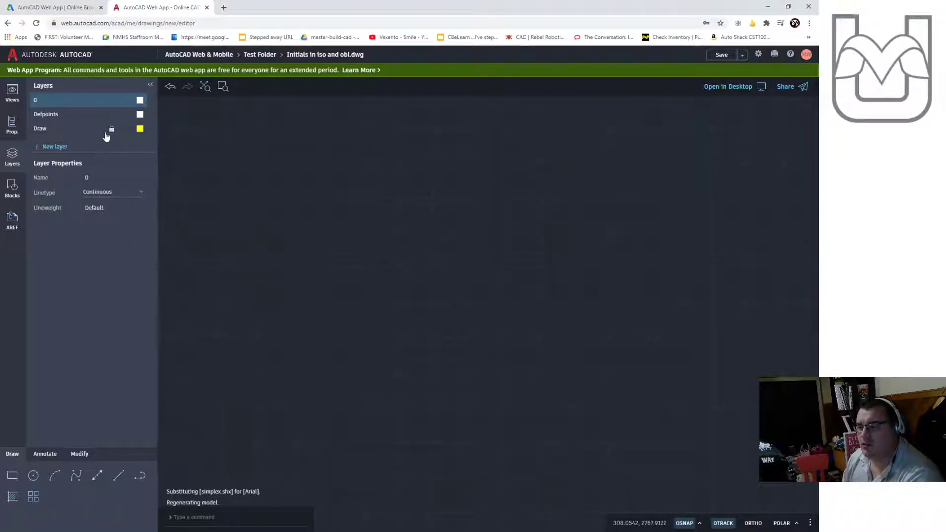
click(79, 129)
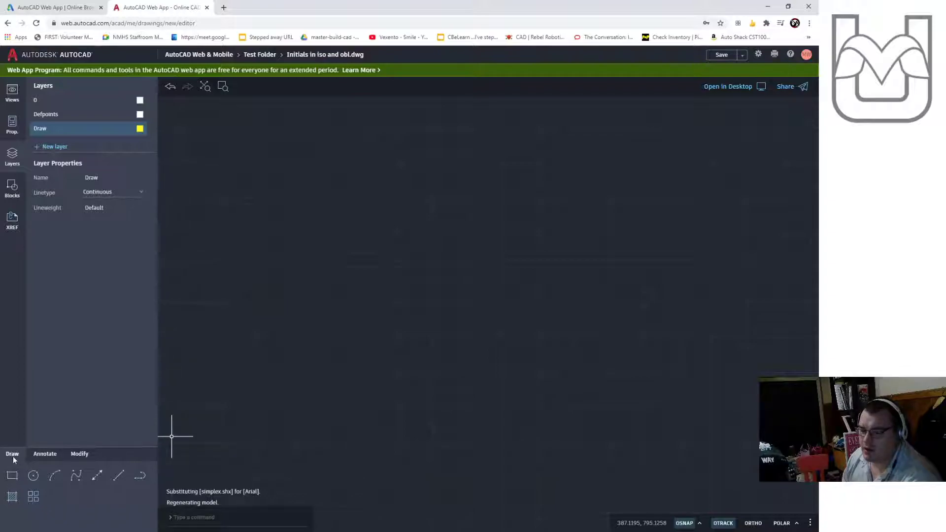
click(55, 454)
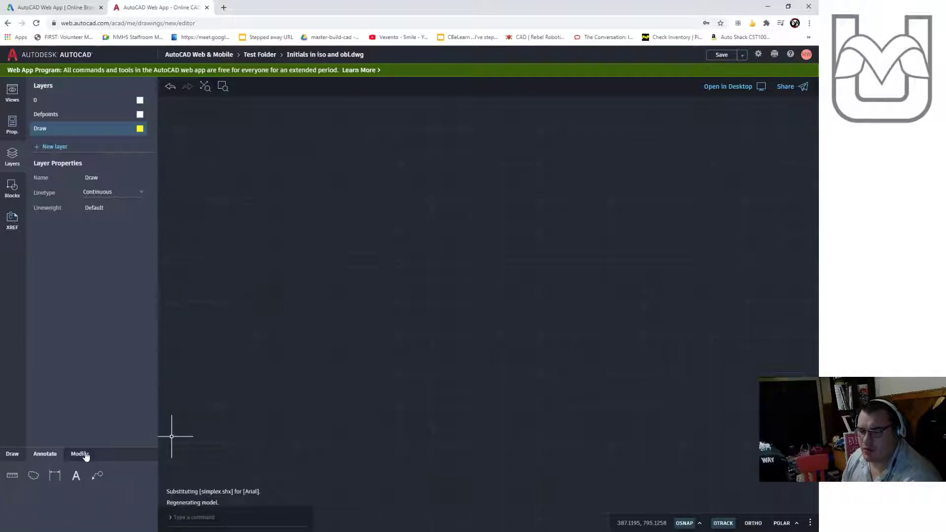
click(84, 455)
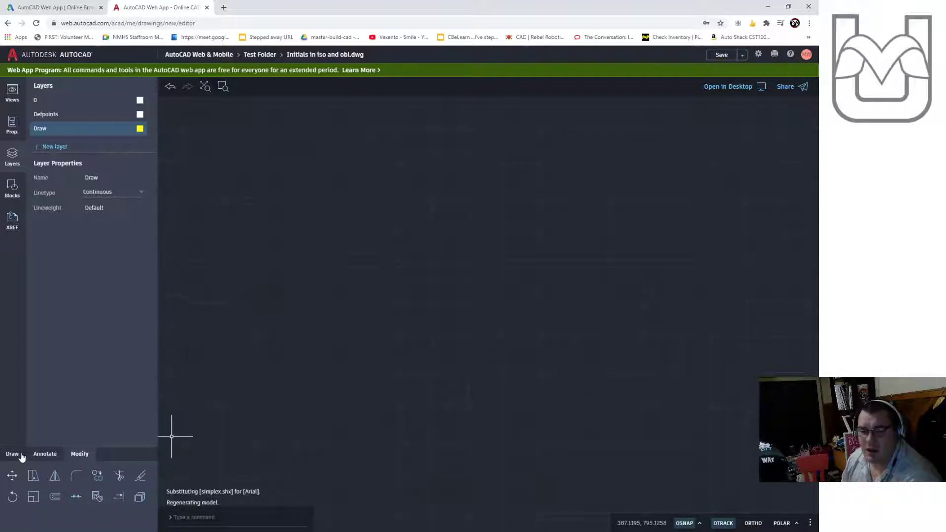
click(15, 456)
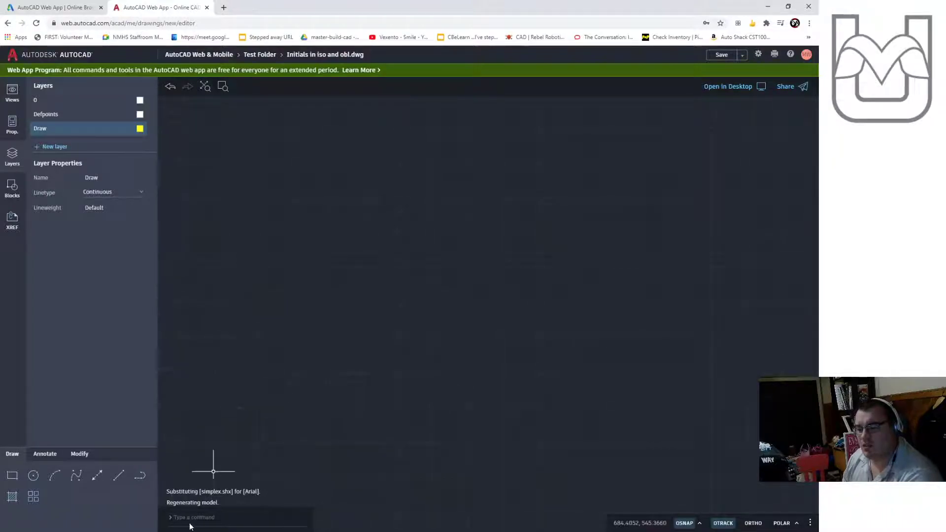
click(699, 523)
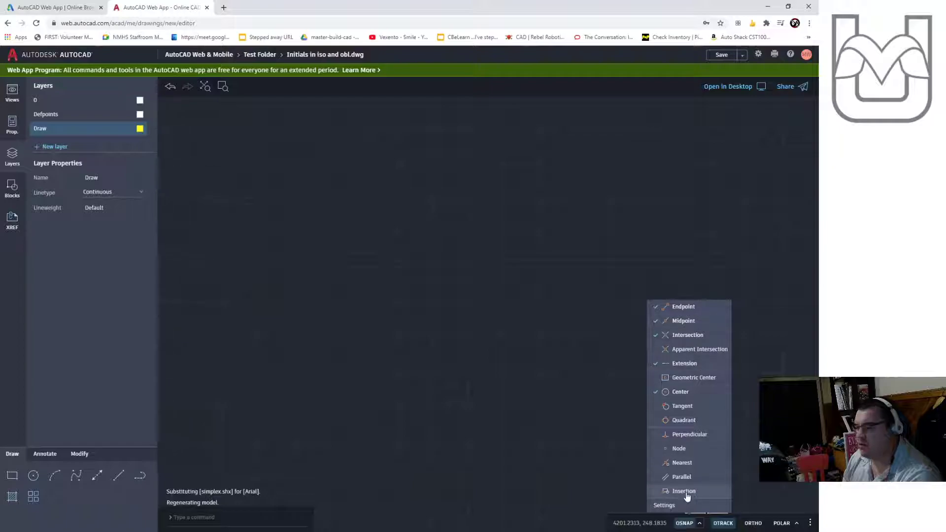
click(701, 525)
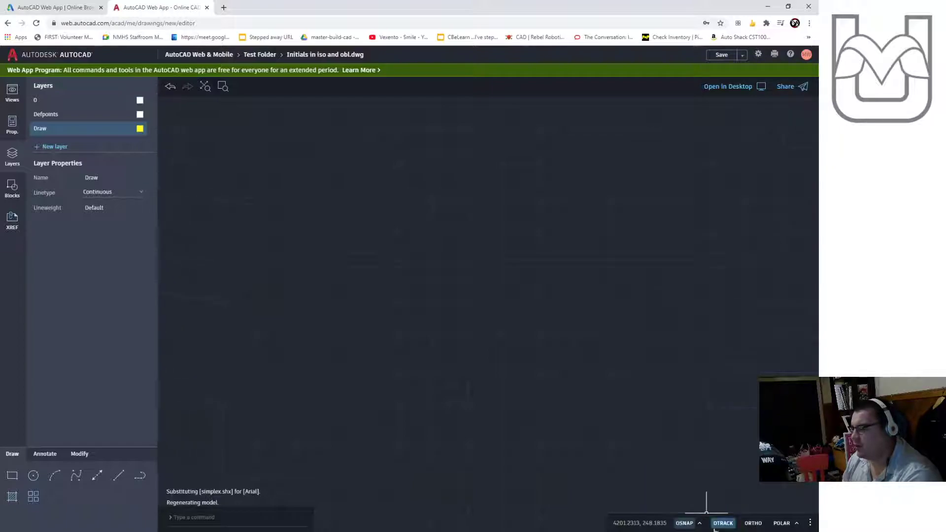
click(754, 523)
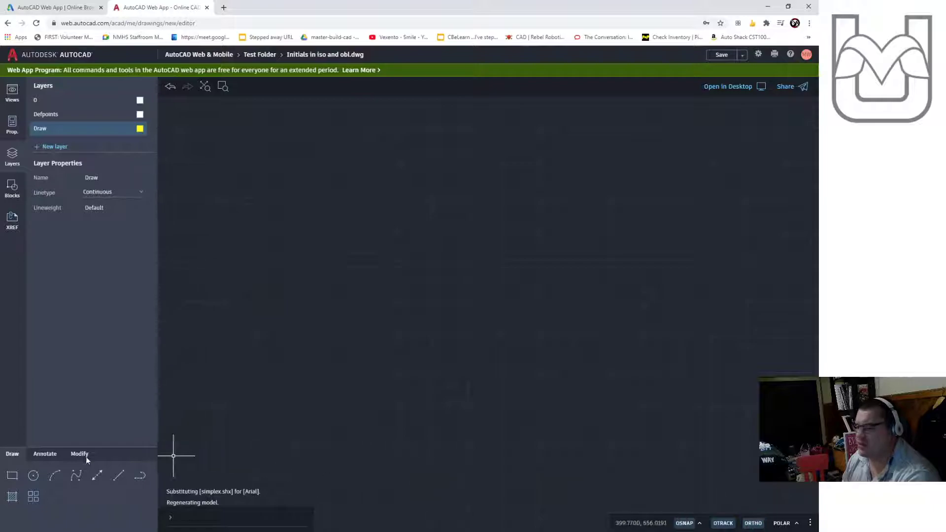
click(119, 475)
click(374, 279)
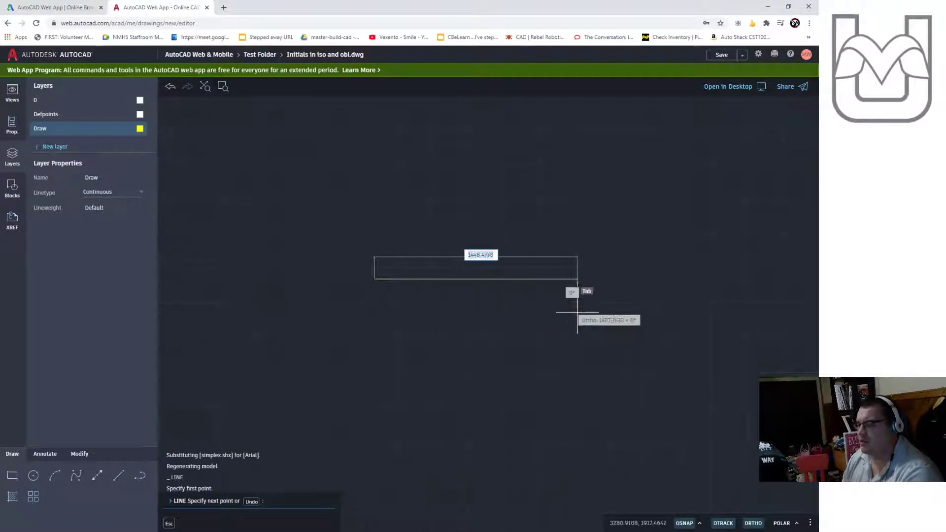
key(Escape)
key(Escape)
click(753, 523)
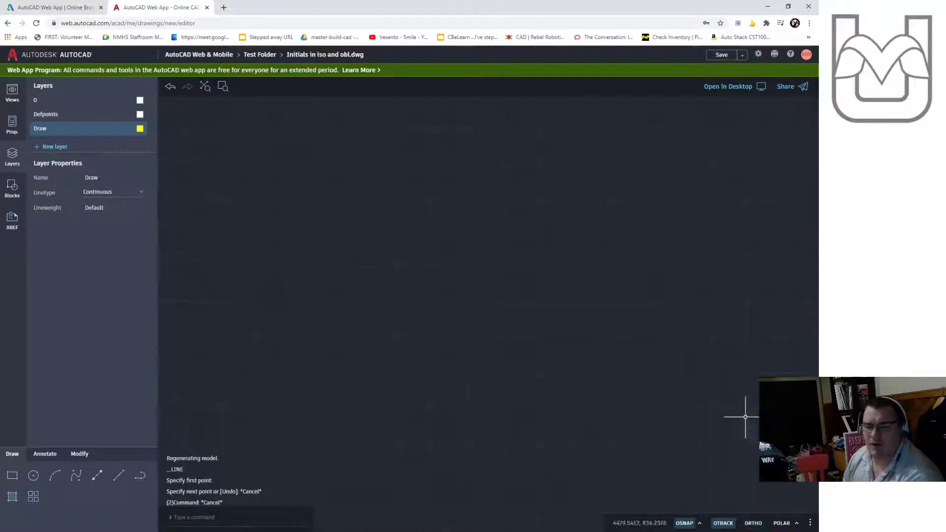
click(797, 523)
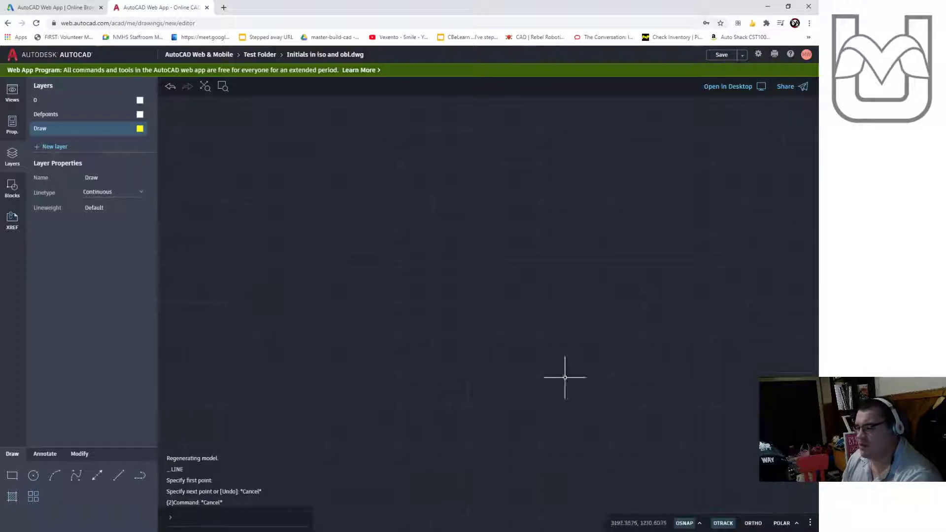
click(118, 476)
click(312, 311)
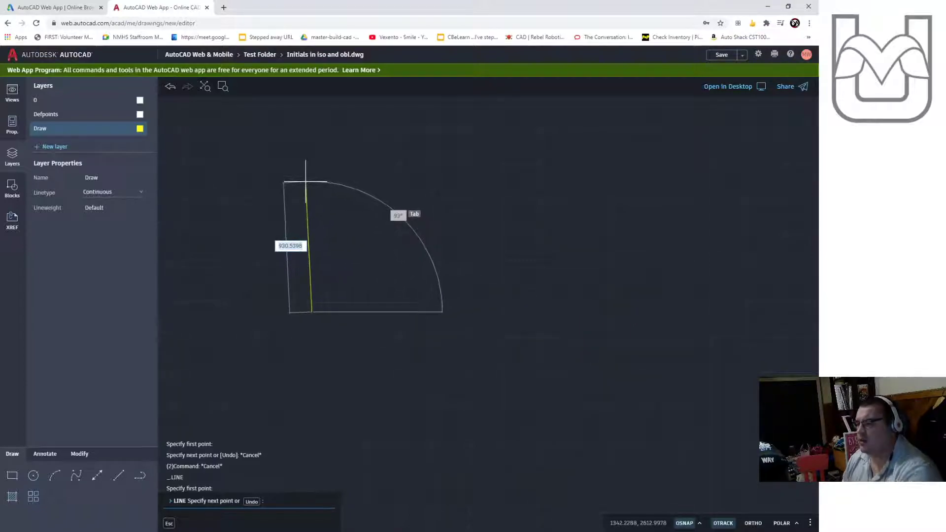
key(Escape)
key(Escape)
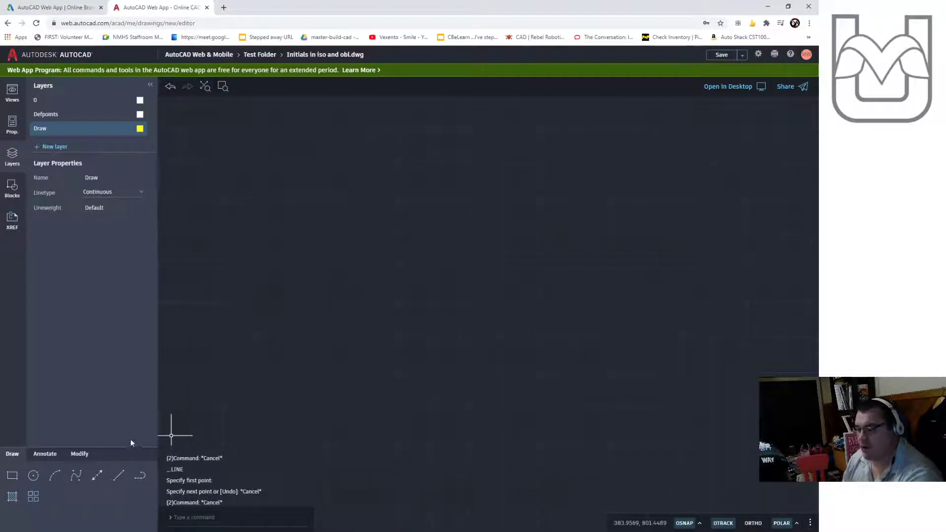
click(118, 475)
click(360, 314)
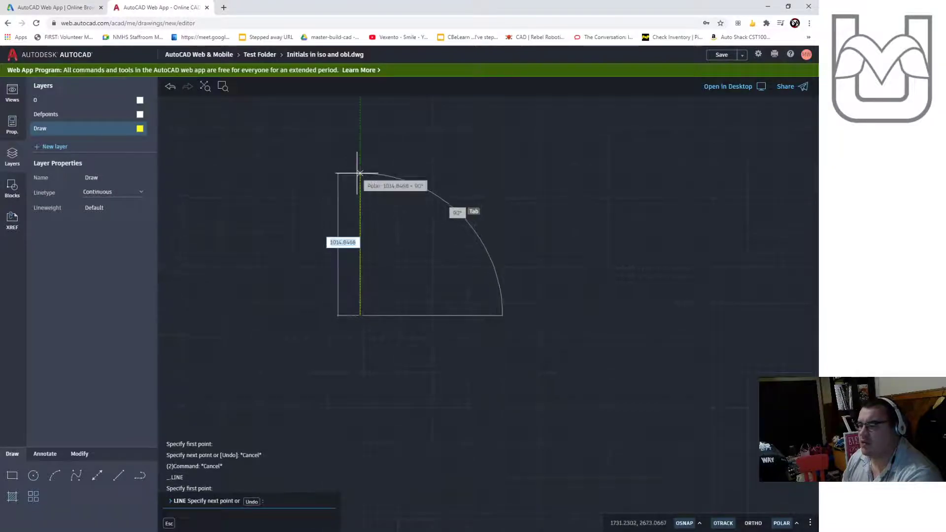
key(Escape)
key(Escape)
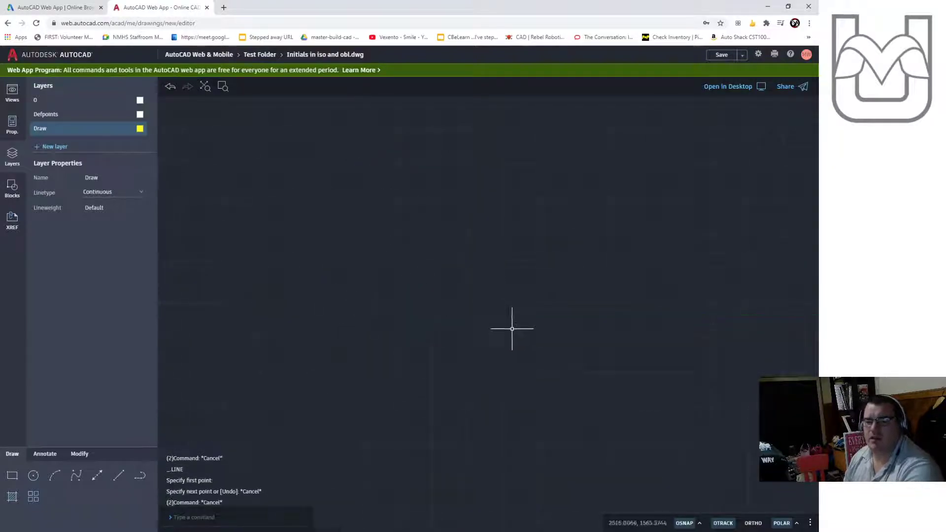
click(797, 524)
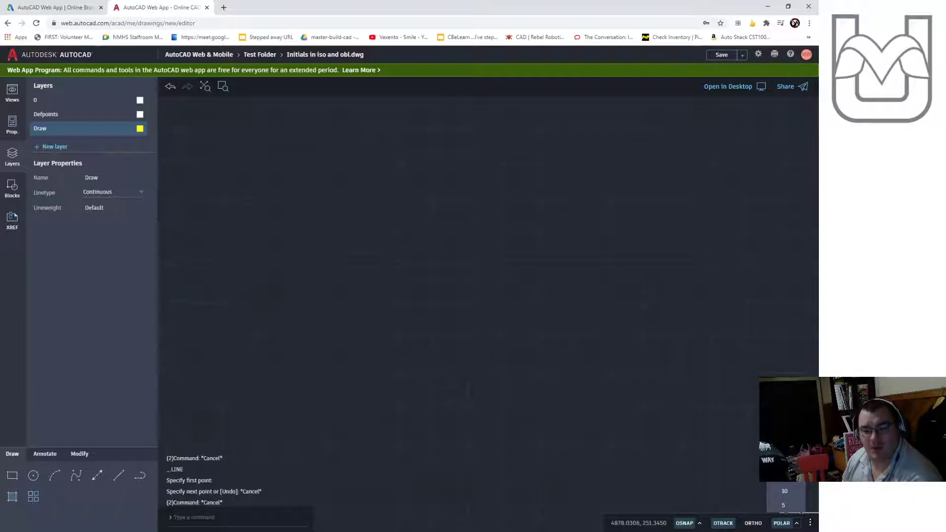
click(785, 434)
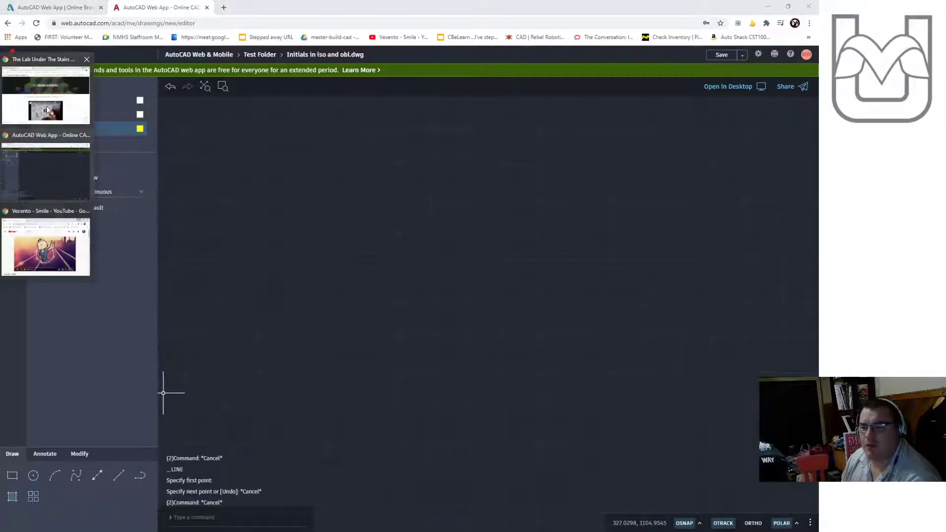
- Switch to the course website and view the blocky alphabet reference image, then return to the drawing
click(45, 89)
scroll(217, 330, down, 8)
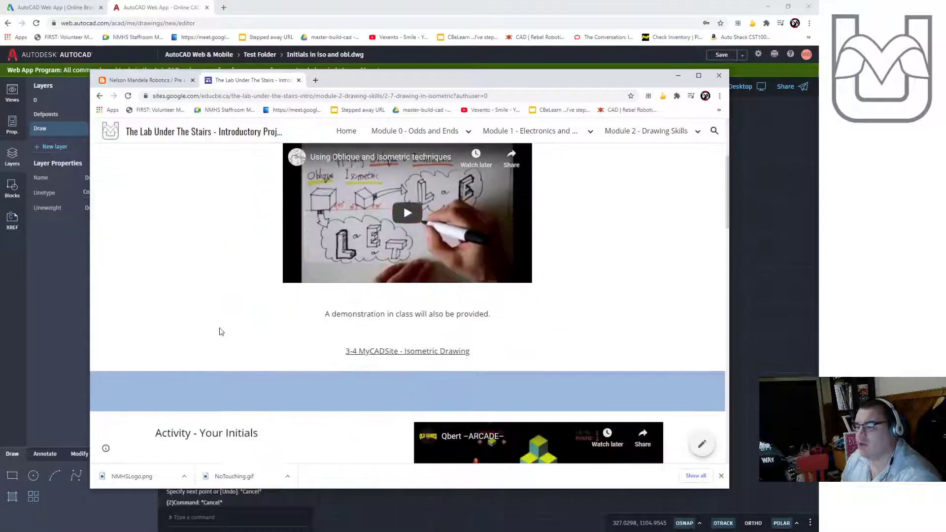
scroll(261, 326, up, 2)
click(267, 375)
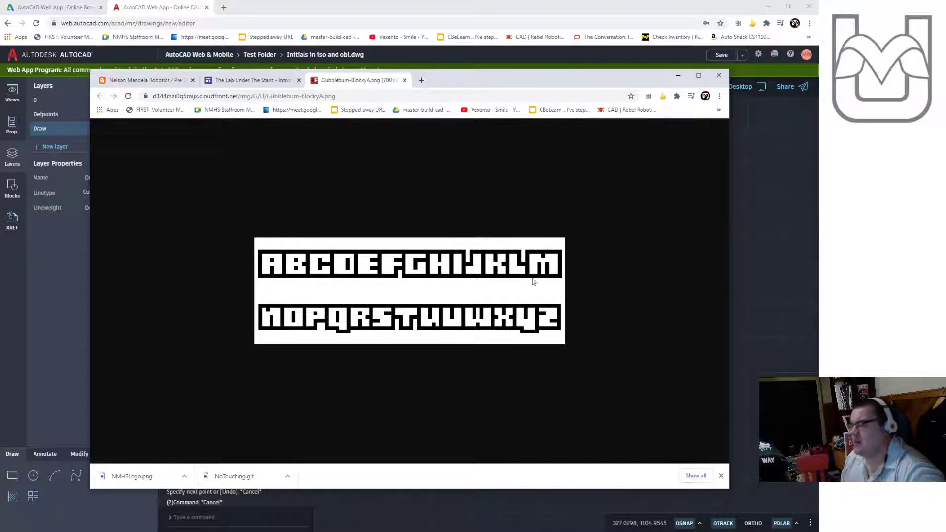
click(678, 76)
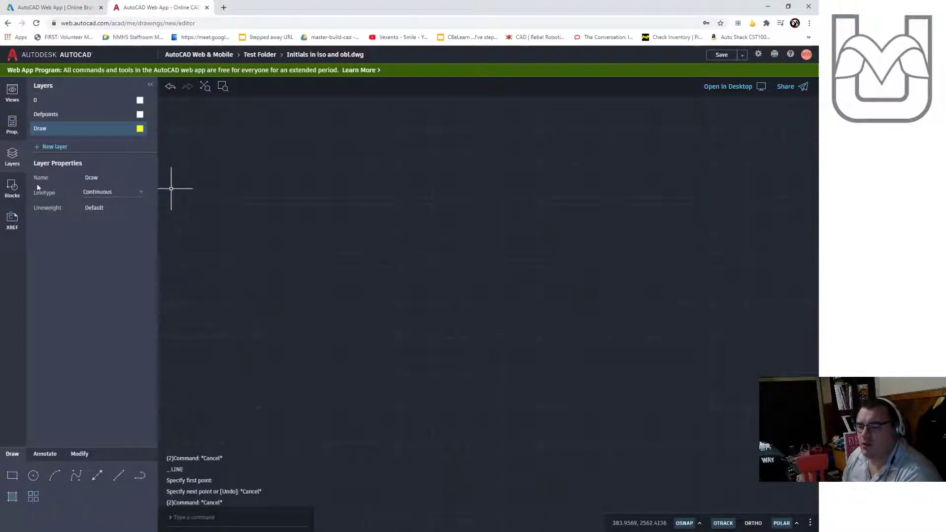
- Draw a vertical line 6 units long upward with the Line tool
click(12, 93)
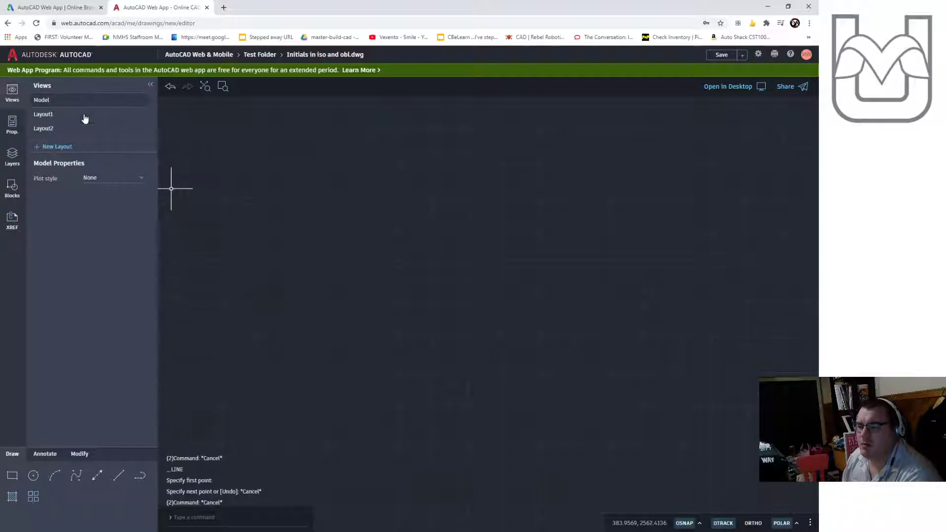
click(85, 100)
click(119, 475)
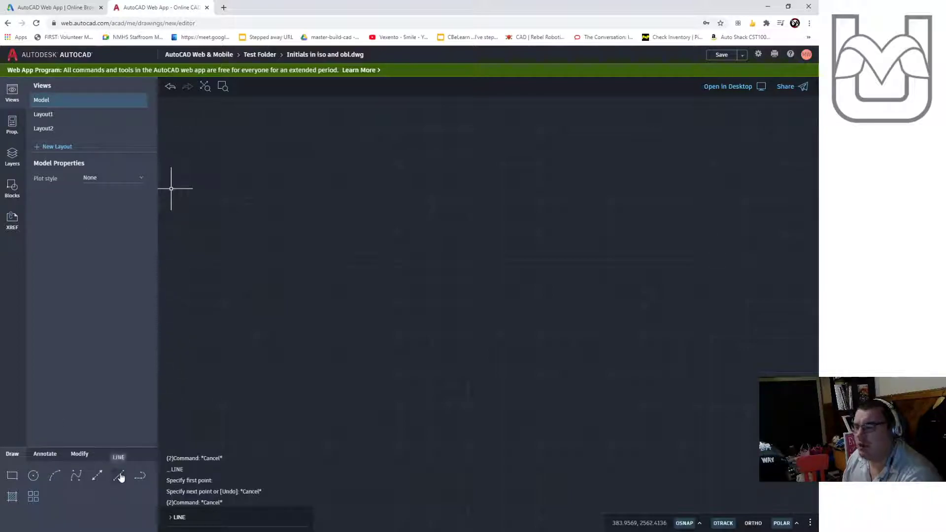
click(12, 155)
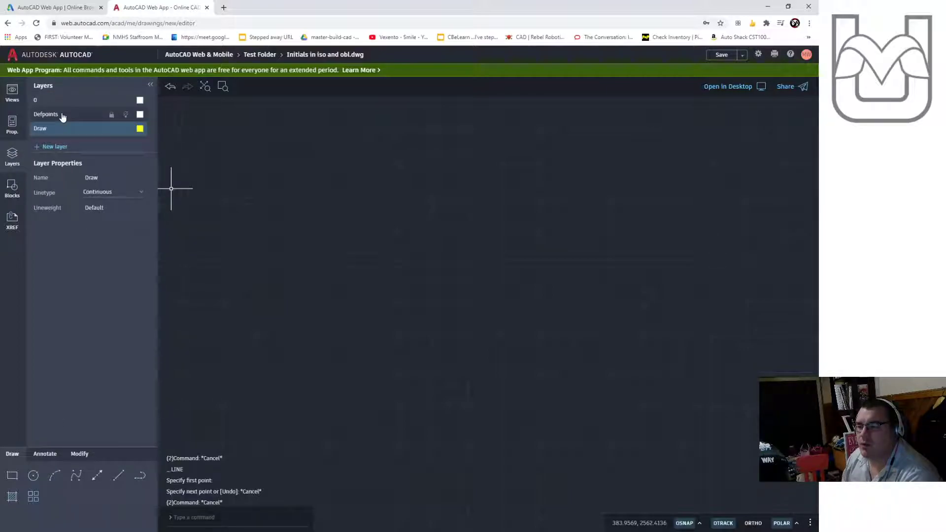
click(12, 93)
click(119, 475)
click(375, 419)
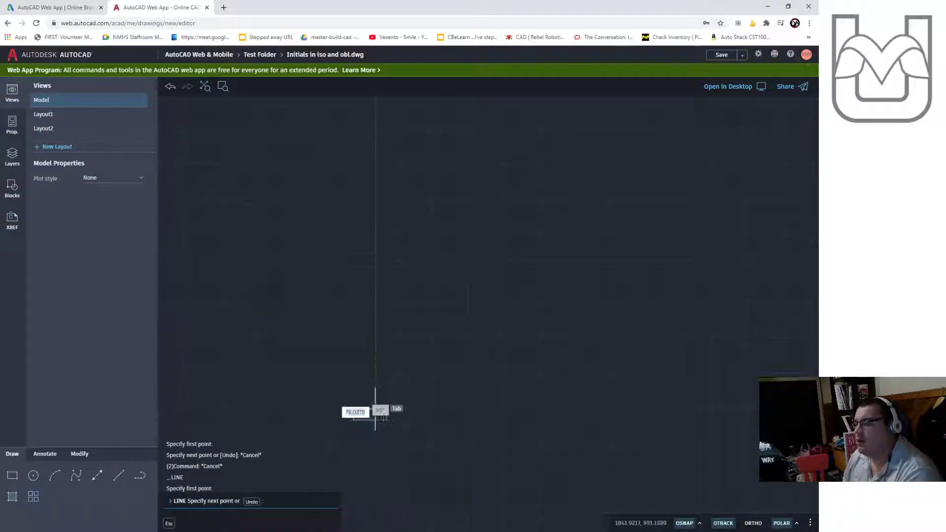
text(6)
key(Return)
key(Escape)
key(Escape)
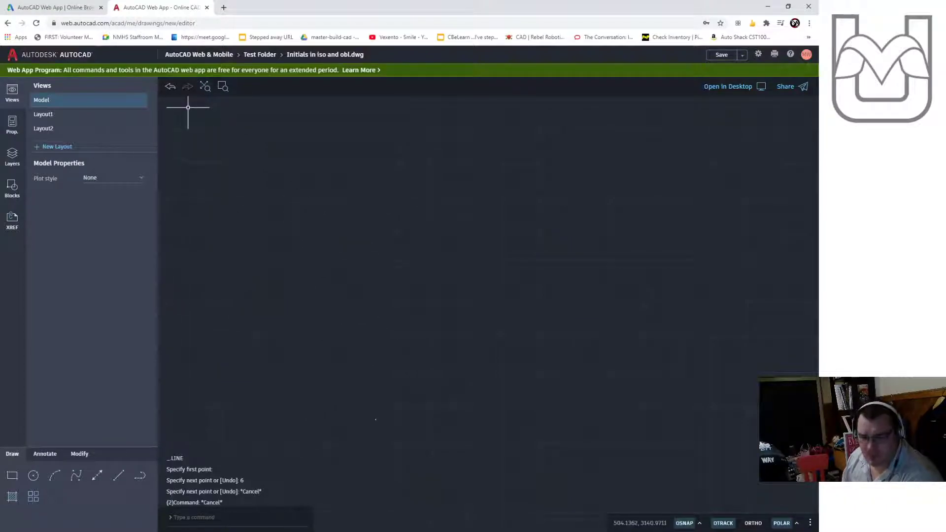
click(118, 474)
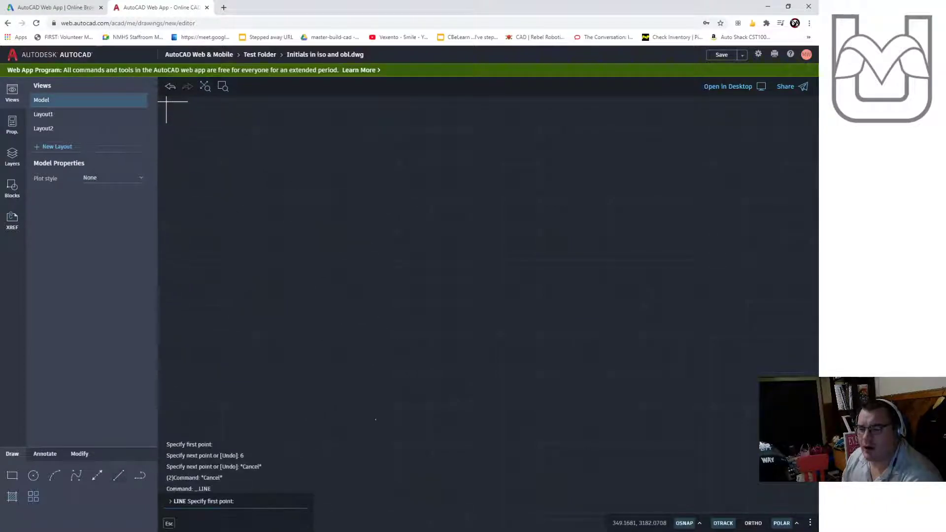
click(354, 461)
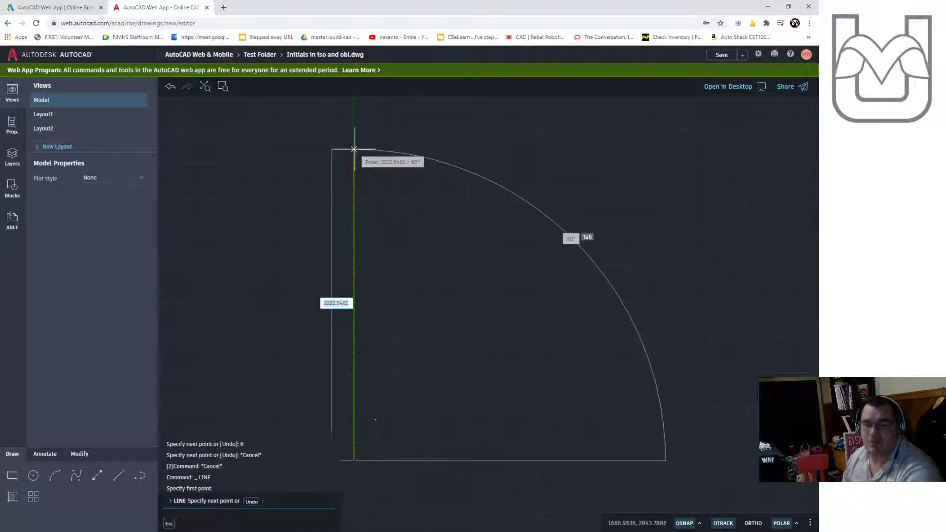
key(Escape)
key(Escape)
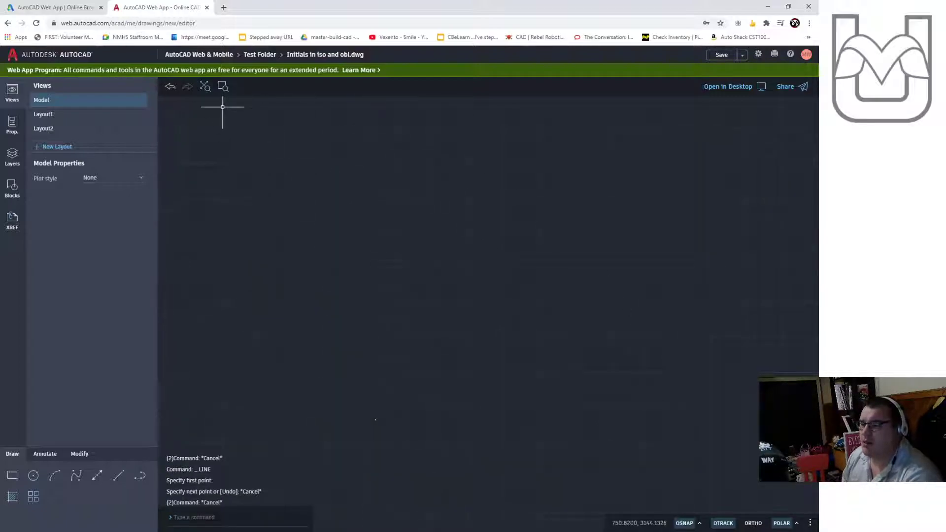
- Start a Line at the top of the vertical line and draw 1-unit segments right, down, right, up and right
click(206, 86)
scroll(578, 398, down, 3)
middle_drag(653, 370, 408, 334)
scroll(406, 330, up, 2)
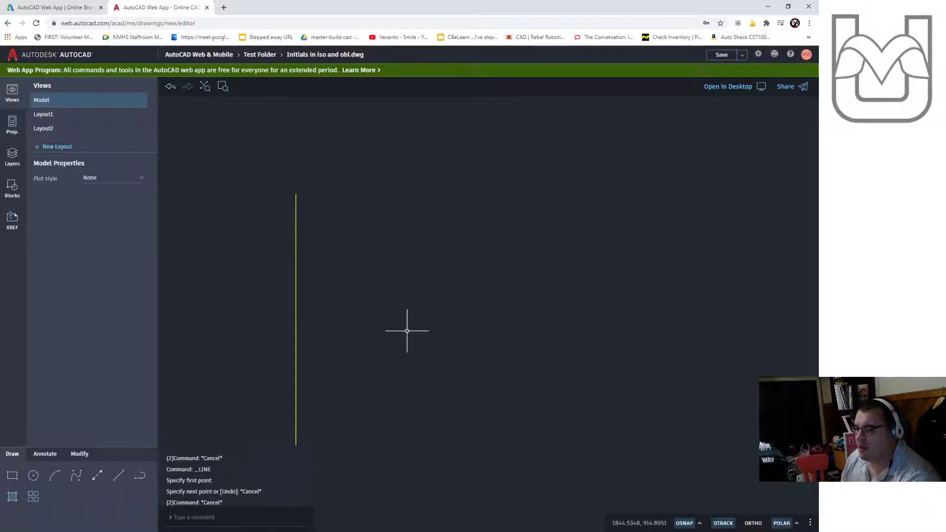
text(LINE)
click(119, 476)
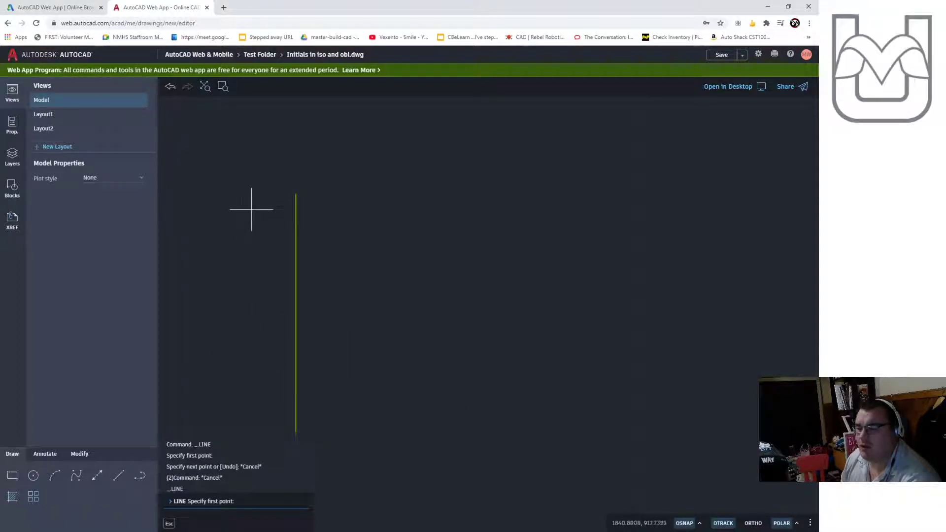
click(296, 194)
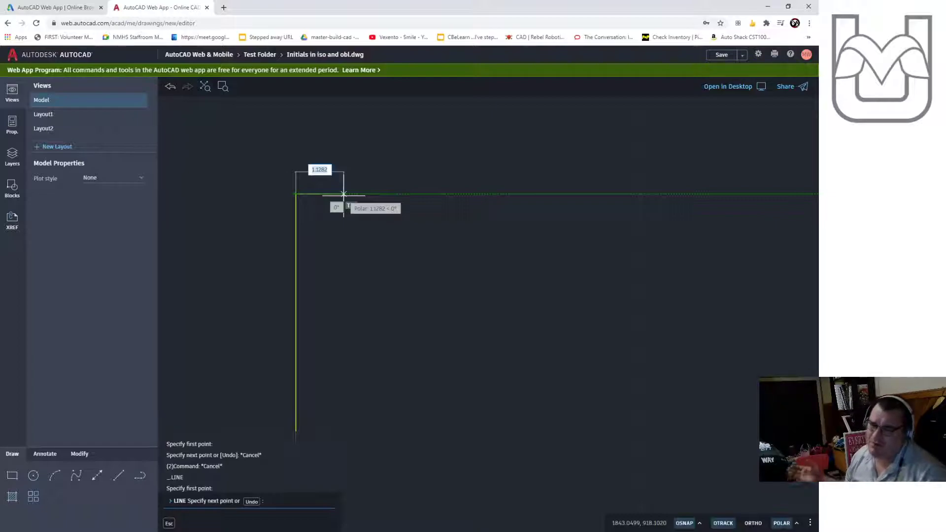
text(1)
key(Return)
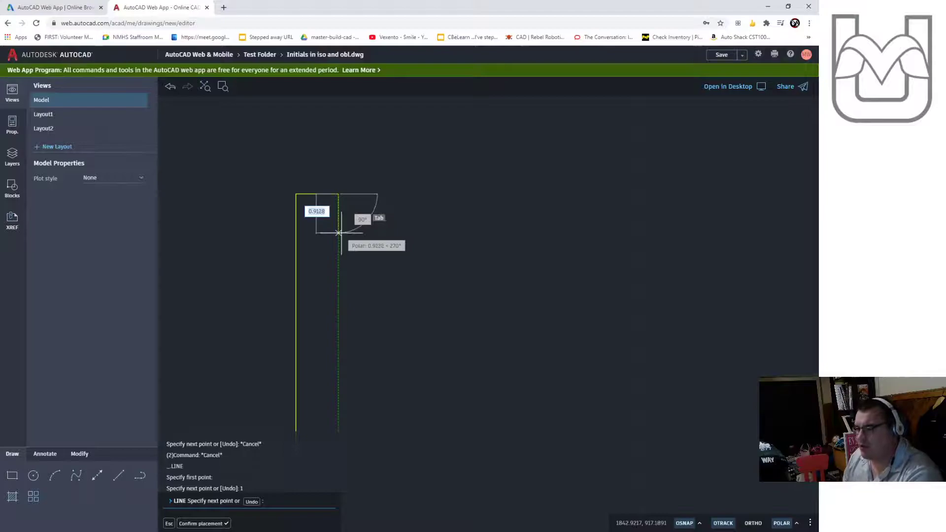
text(1)
key(Return)
text(1)
key(Return)
text(1)
key(Return)
text(1)
key(Return)
- Continue the outline with 1-unit segments down, right, up and right across the letter's top
text(1)
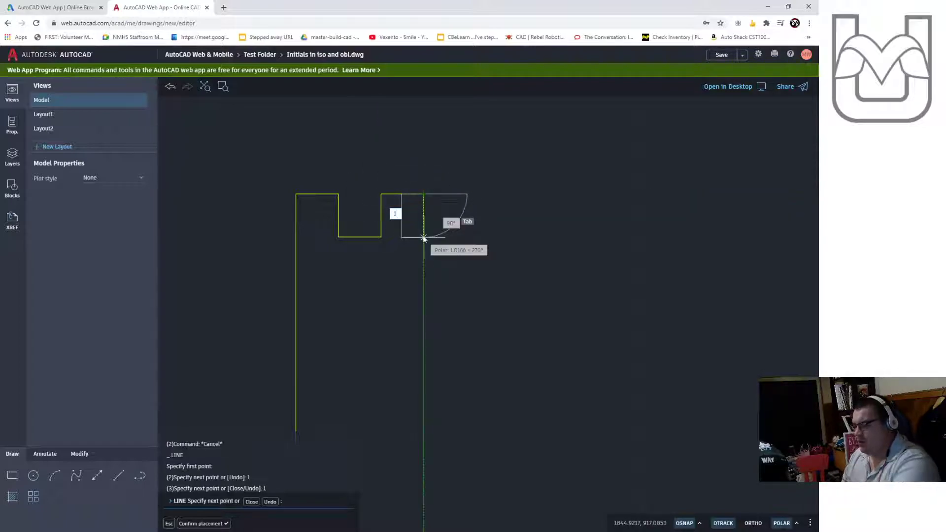
key(Return)
text(1)
key(Return)
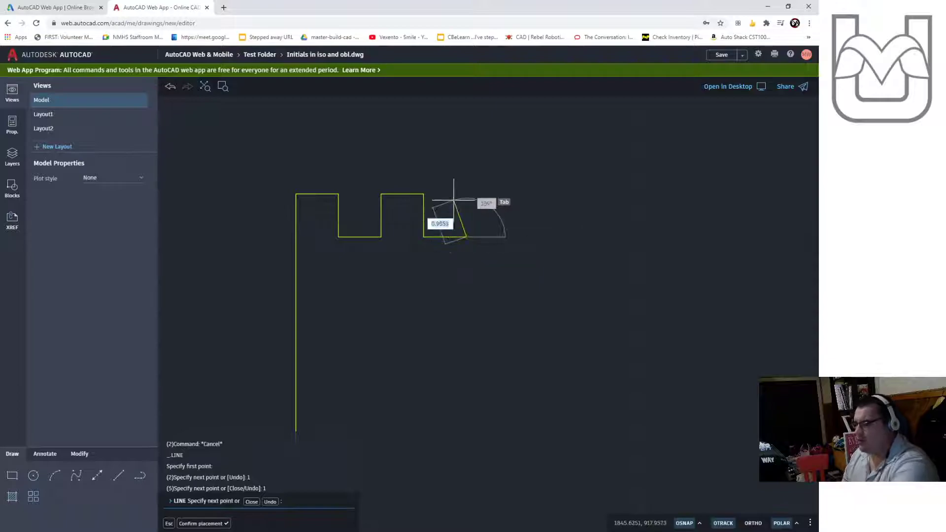
text(1)
key(Return)
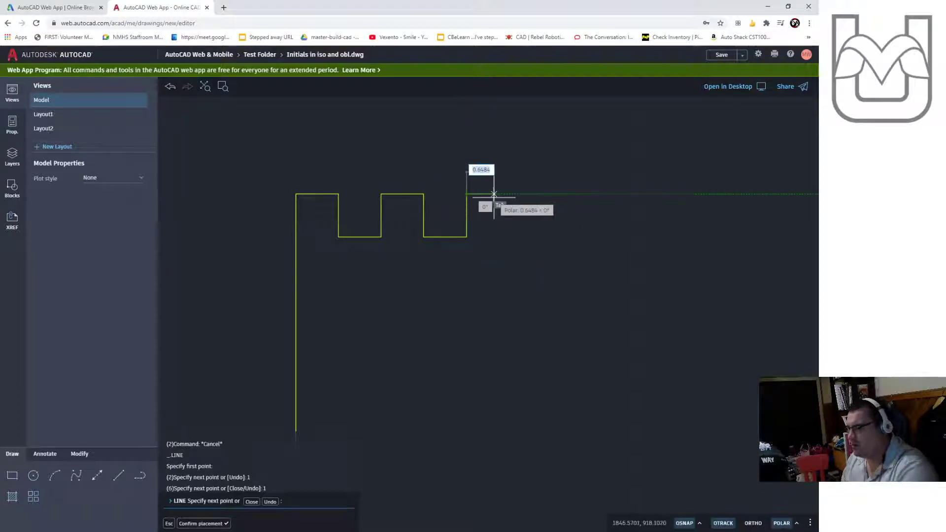
text(1)
key(Return)
- Trace the right leg 6 units down, across its base, 4 units up, then 1 unit left
text(6)
key(Return)
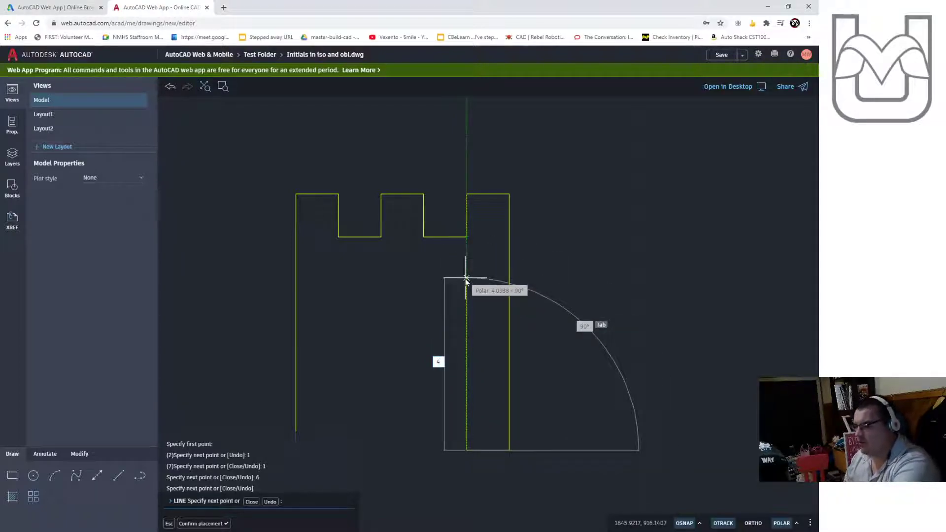
key(Return)
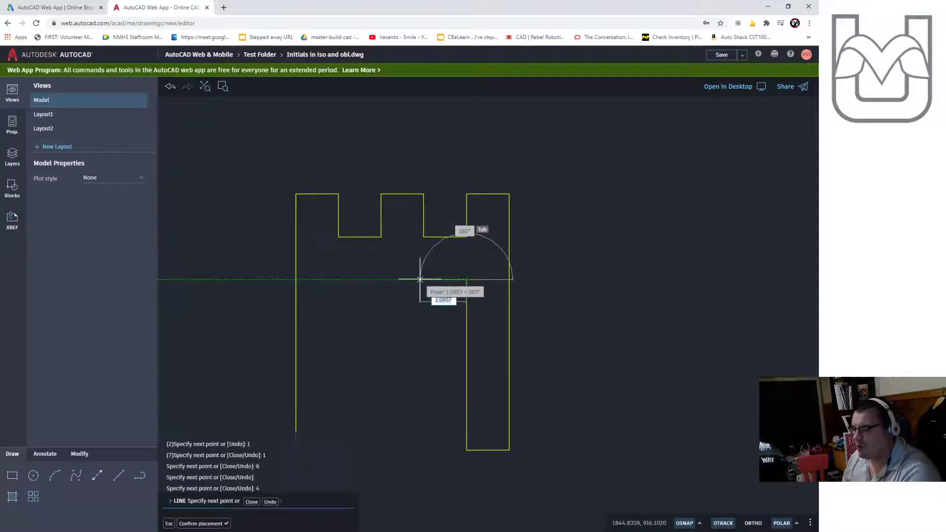
key(Return)
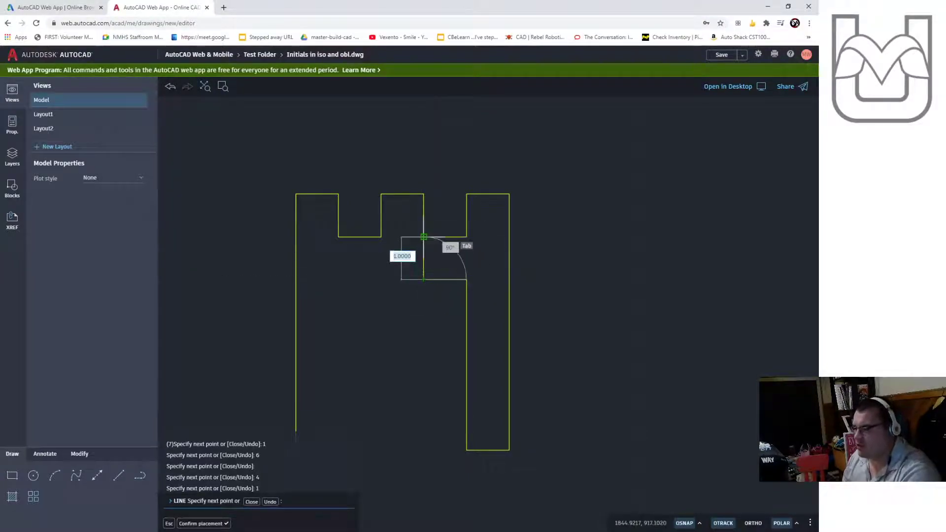
- Draw the middle notch and left leg with 1, 1 and 4-unit segments plus a 1-unit segment at 180°, ending the Line
click(423, 236)
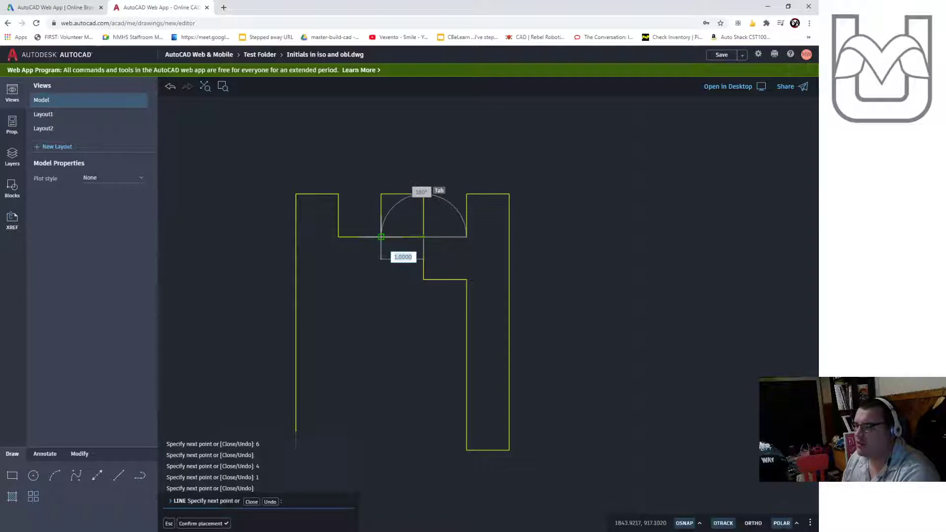
text(1)
key(Return)
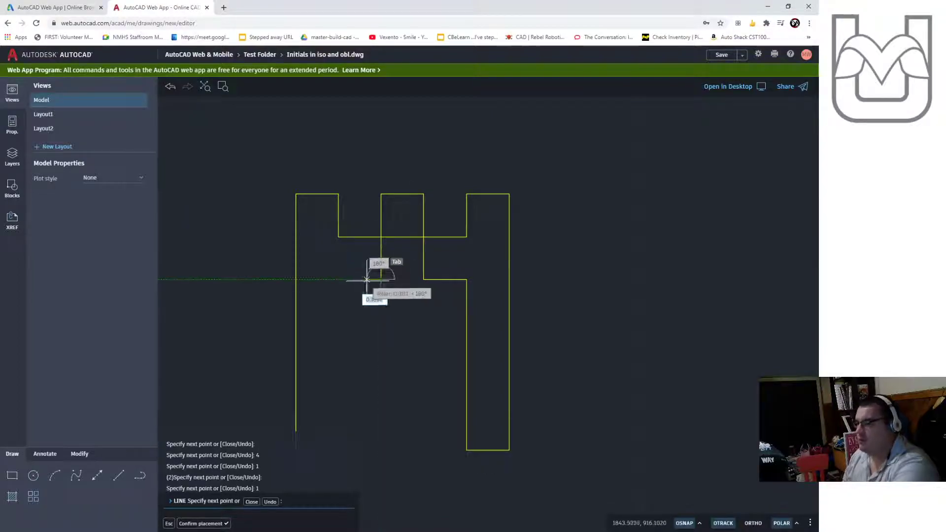
text(1)
key(Return)
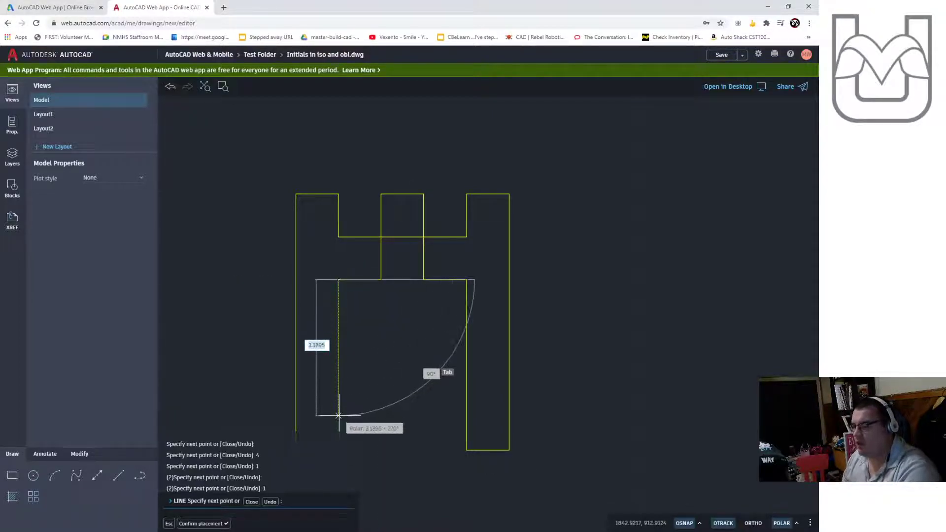
text(4)
key(Return)
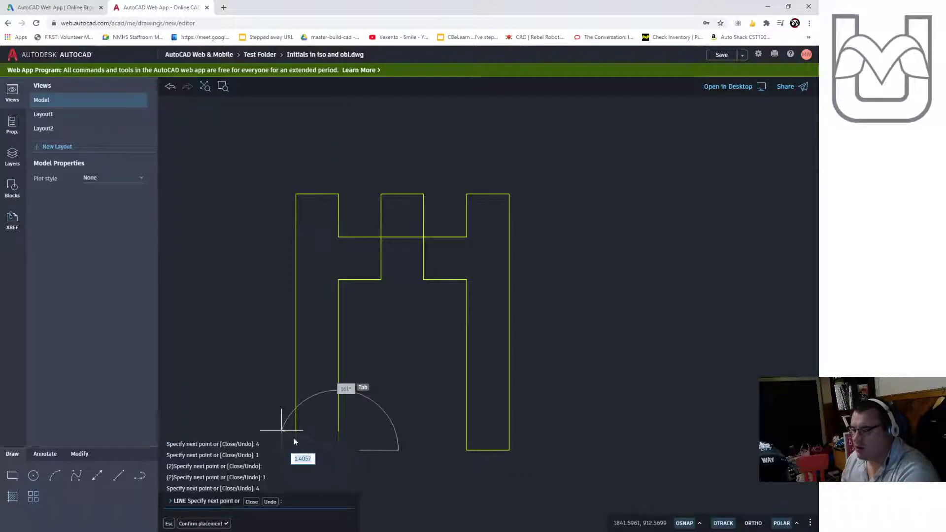
key(Tab)
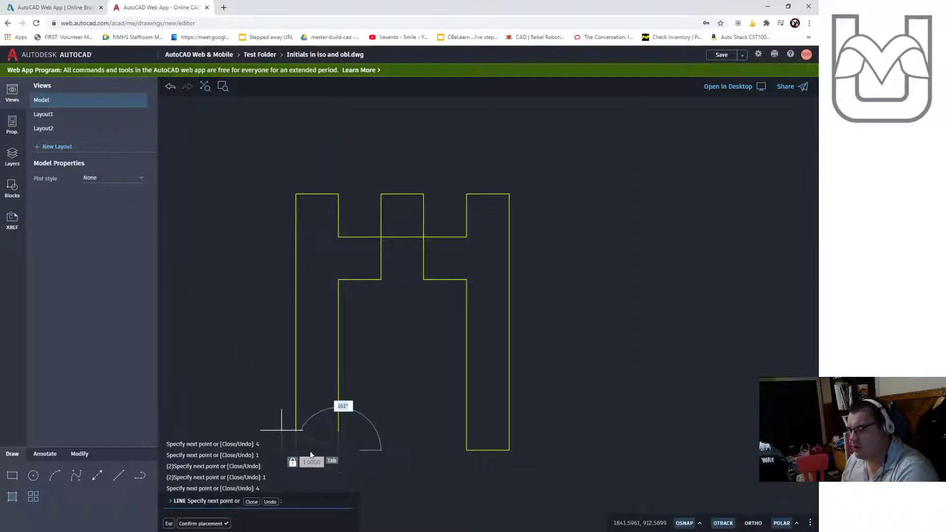
text(180)
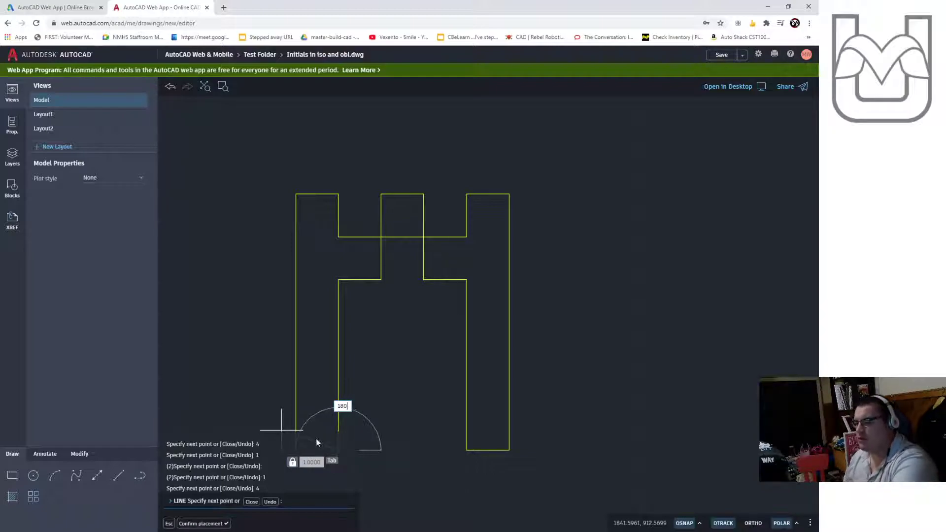
key(Return)
key(Escape)
key(Escape)
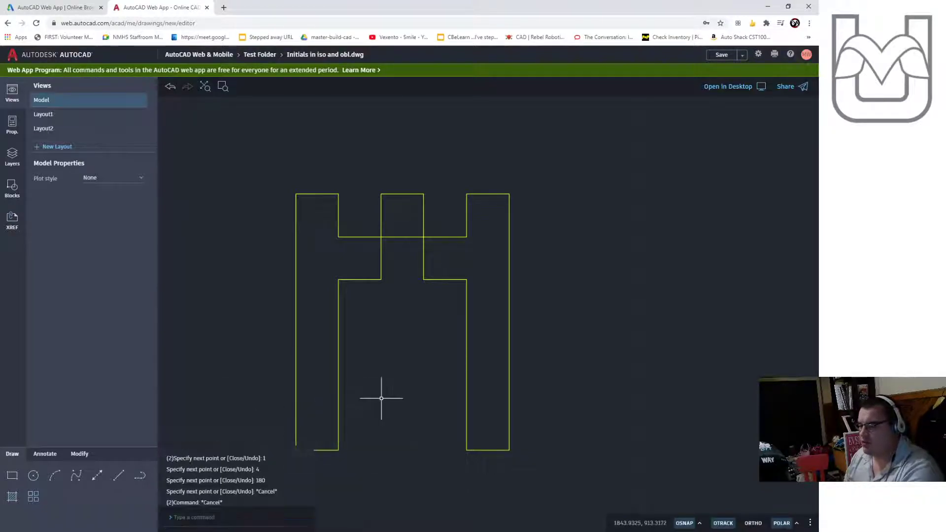
- Erase the middle notch's two short vertical lines and the short segment joining their tops
scroll(363, 365, down, 2)
middle_drag(386, 388, 427, 372)
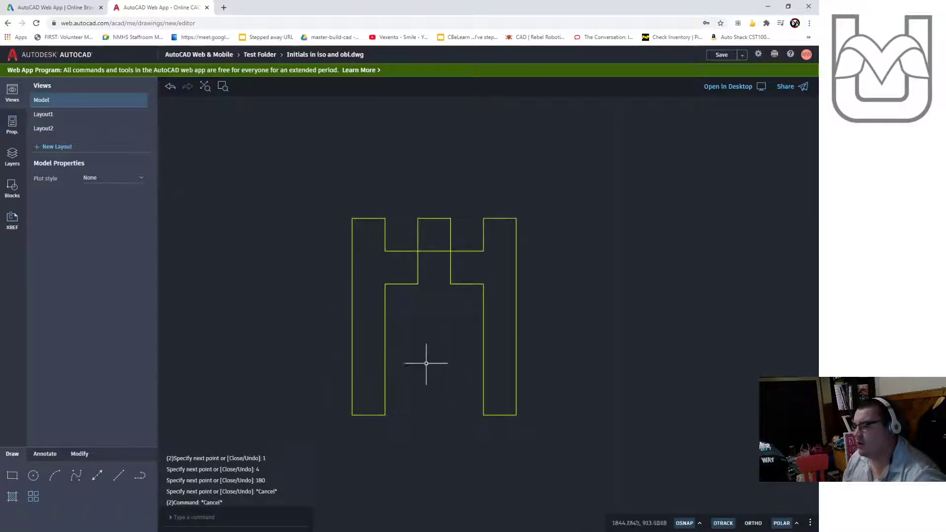
scroll(421, 338, up, 1)
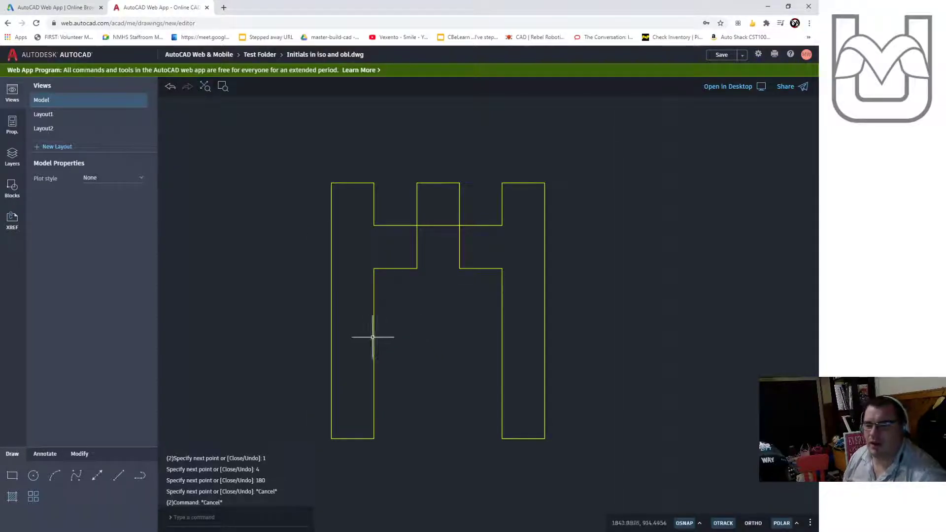
click(490, 244)
click(394, 244)
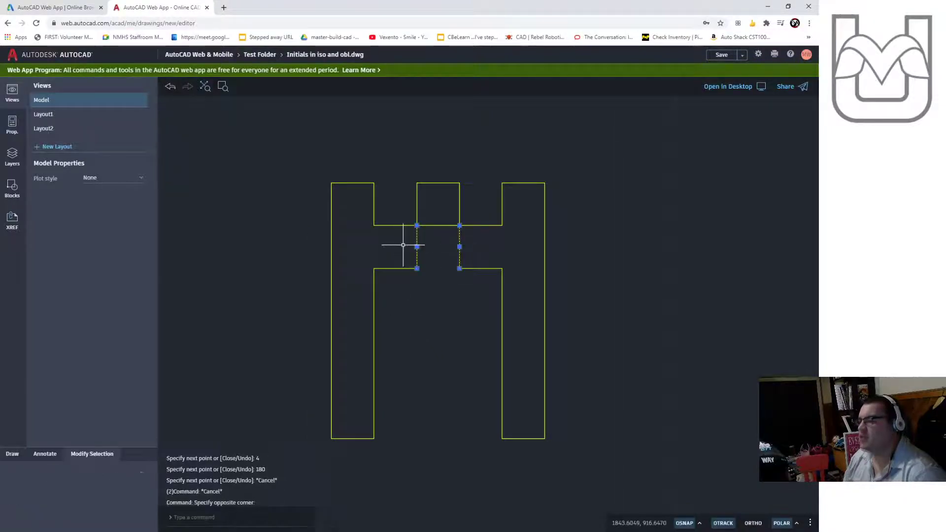
key(Delete)
click(437, 225)
key(Delete)
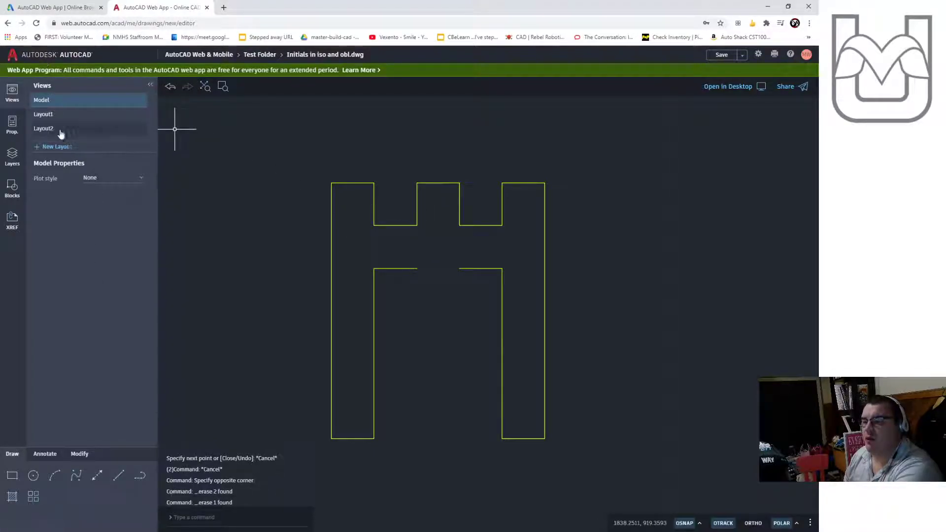
- Draw a line closing the gap in the crossbar between the two inner corners
click(118, 476)
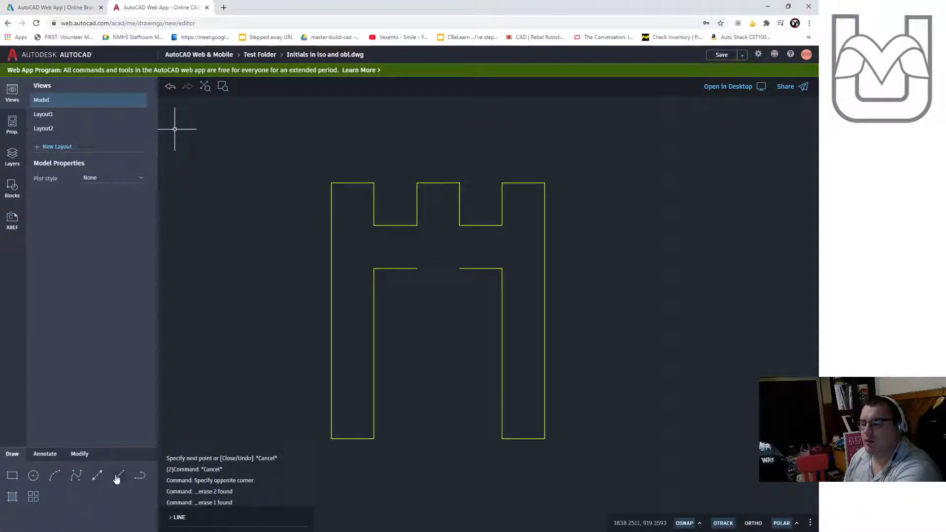
click(417, 268)
click(459, 268)
key(Escape)
key(Escape)
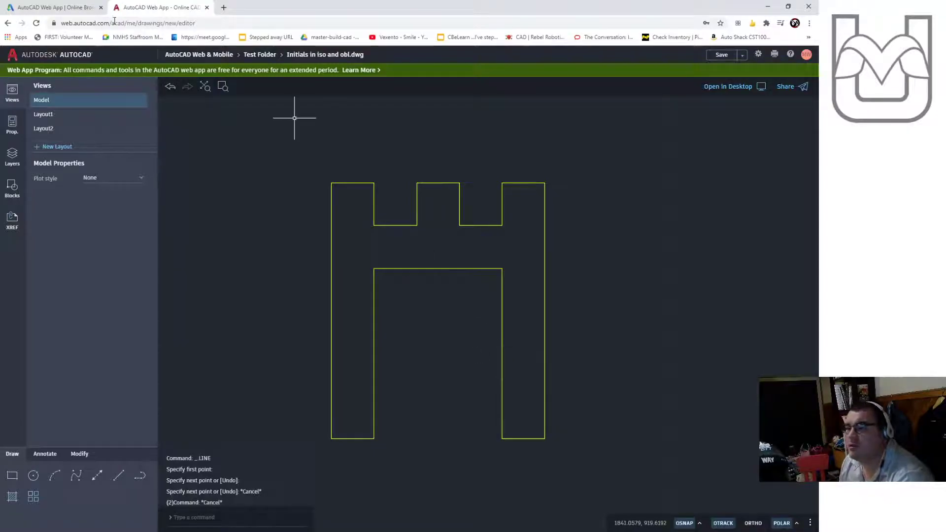
- Check the reference alphabet, then draw the middle leg's left side 3 units down and a 1-unit segment right across its base
click(42, 162)
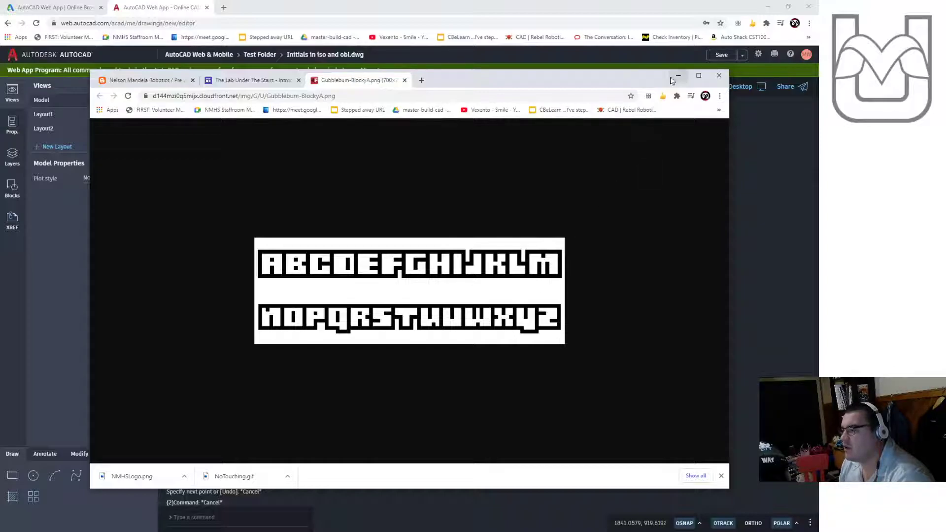
click(680, 76)
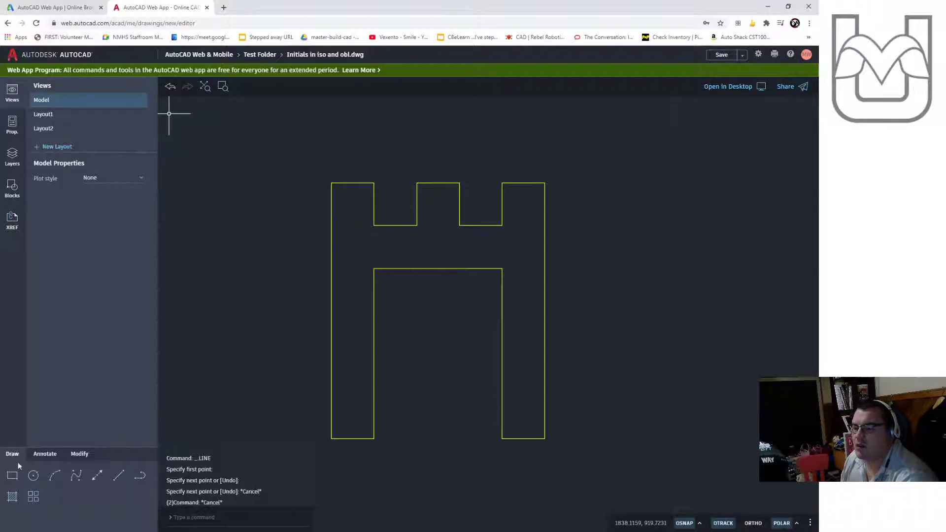
click(119, 475)
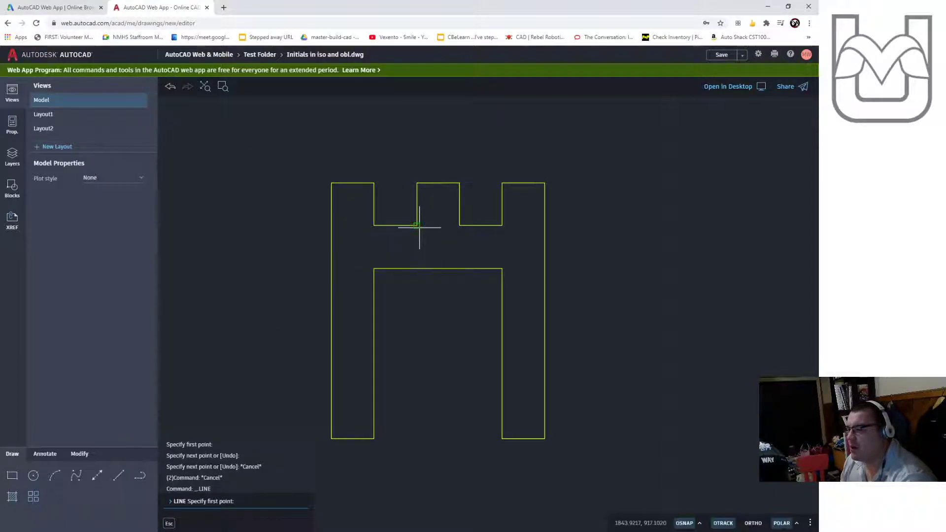
click(416, 268)
text(4)
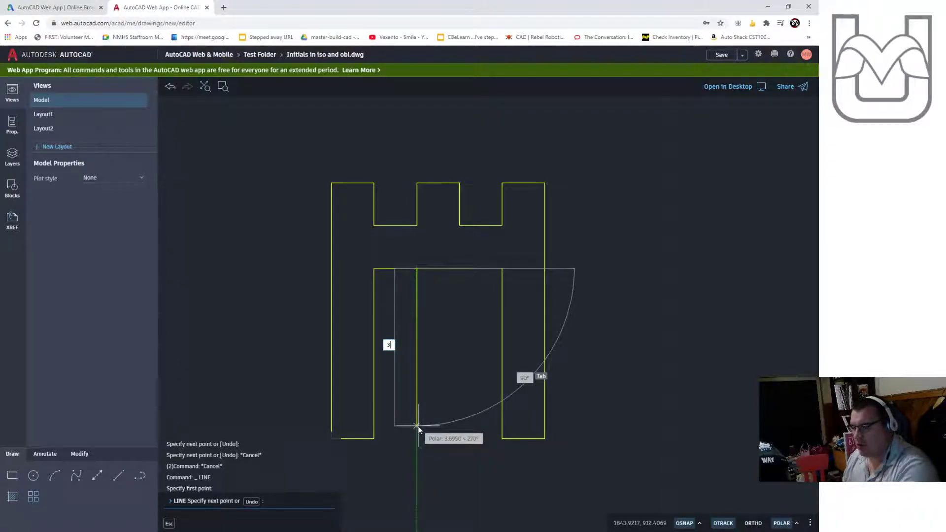
key(Return)
text(1)
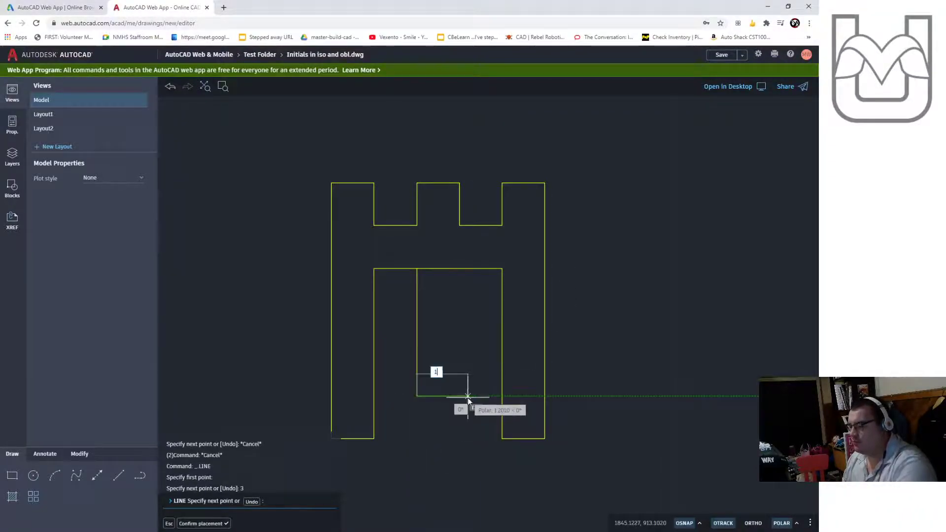
key(Return)
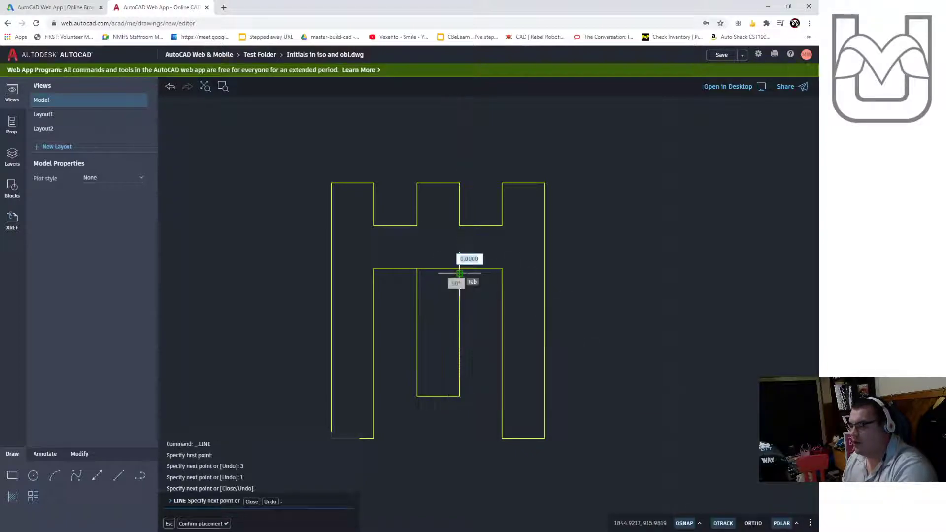
key(Escape)
key(Escape)
- Erase the stray vertical line on the middle leg's right side
click(455, 291)
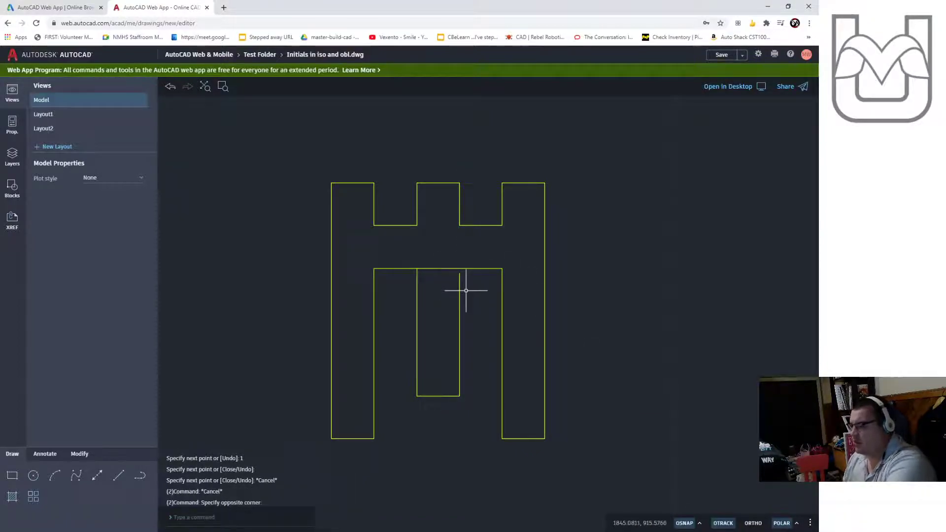
click(451, 299)
click(456, 300)
key(Escape)
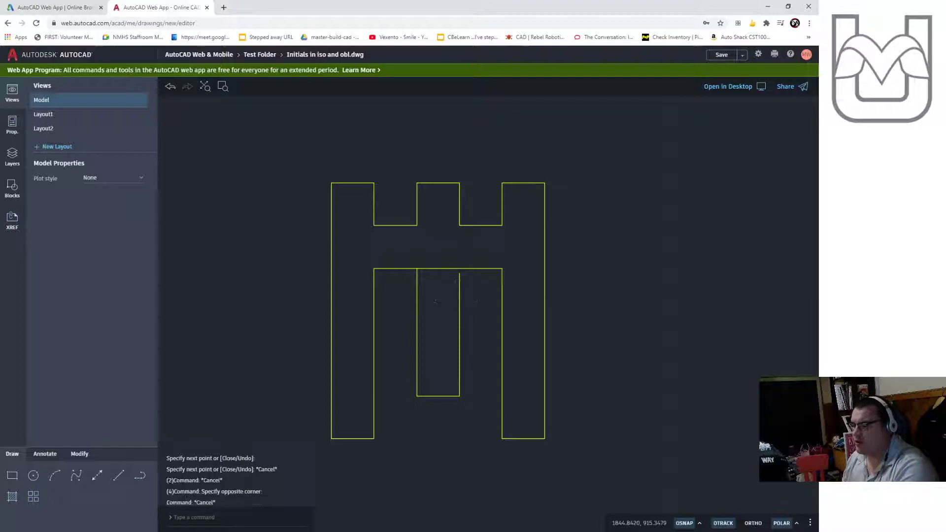
click(456, 300)
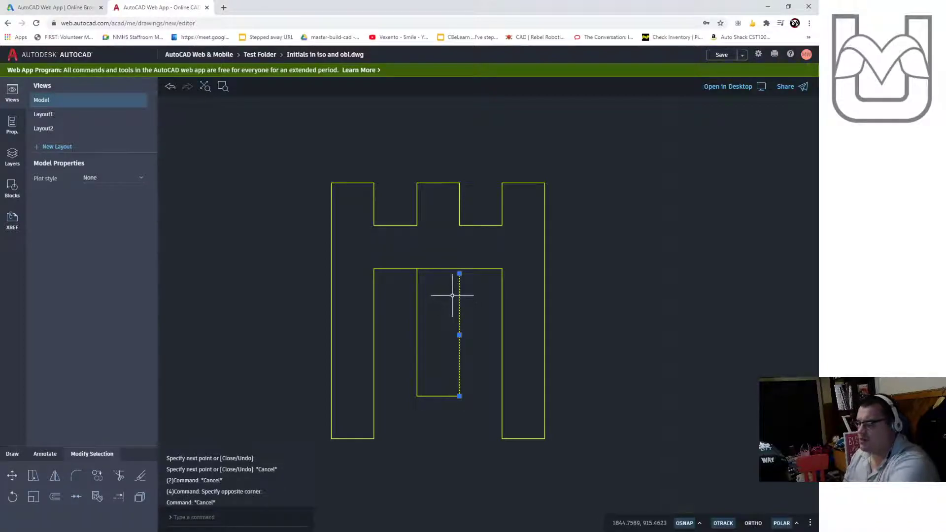
key(Delete)
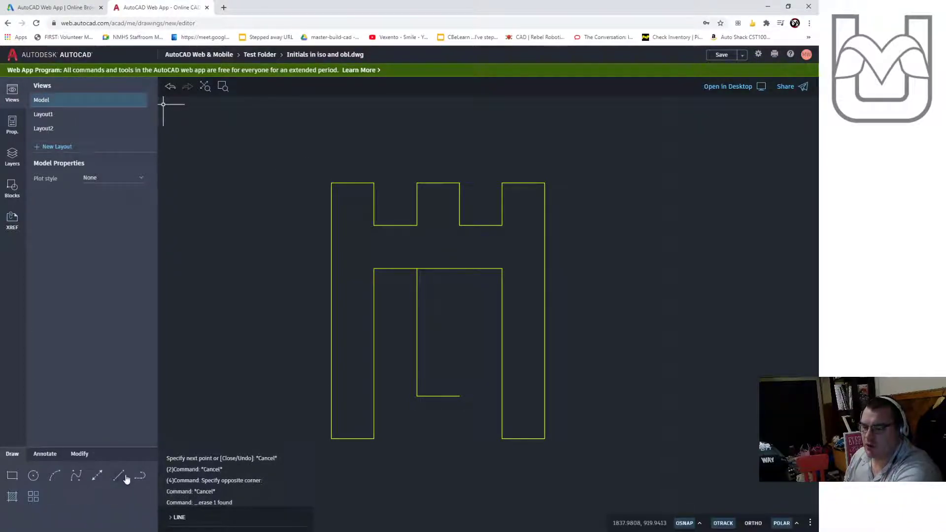
- Draw the middle leg's right side from its base up to the crossbar
click(118, 476)
click(459, 396)
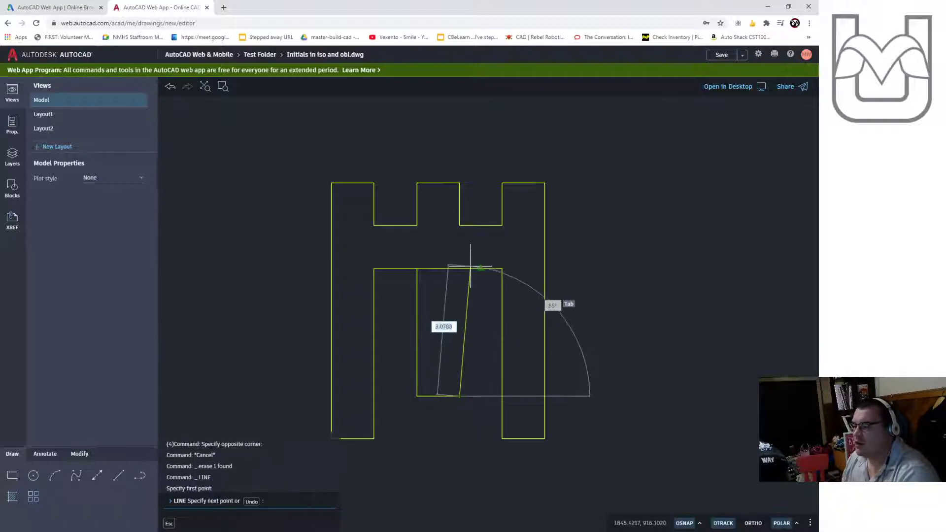
click(459, 268)
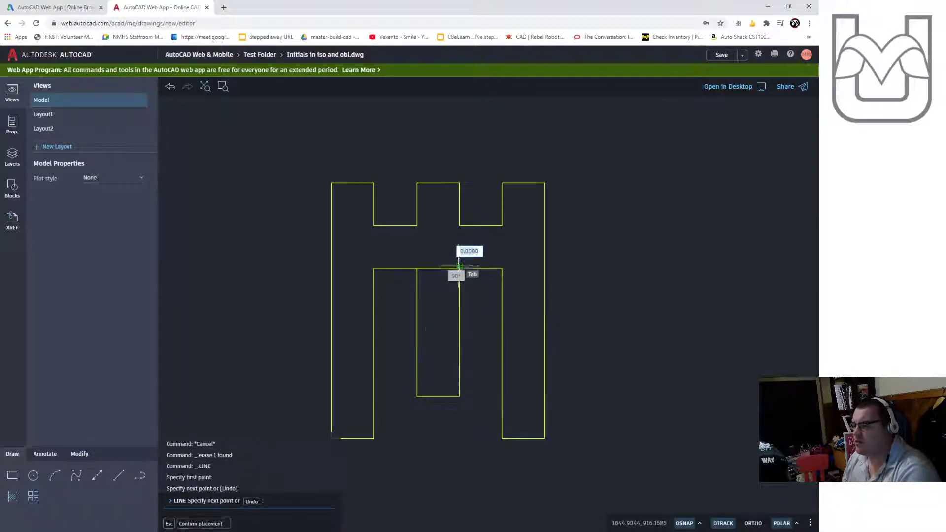
key(Escape)
- Trim the crossbar segment lying between the middle leg's two sides
text(trim)
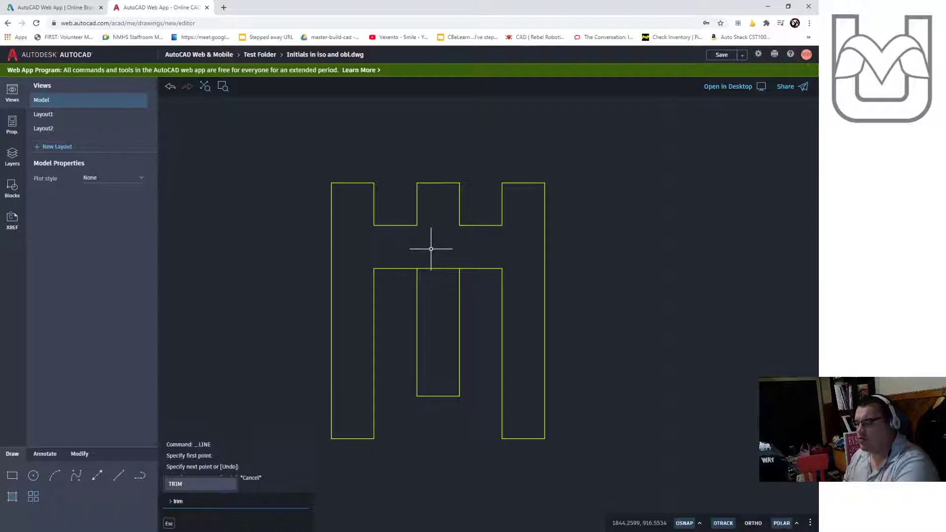
key(Return)
click(434, 269)
key(Escape)
key(Escape)
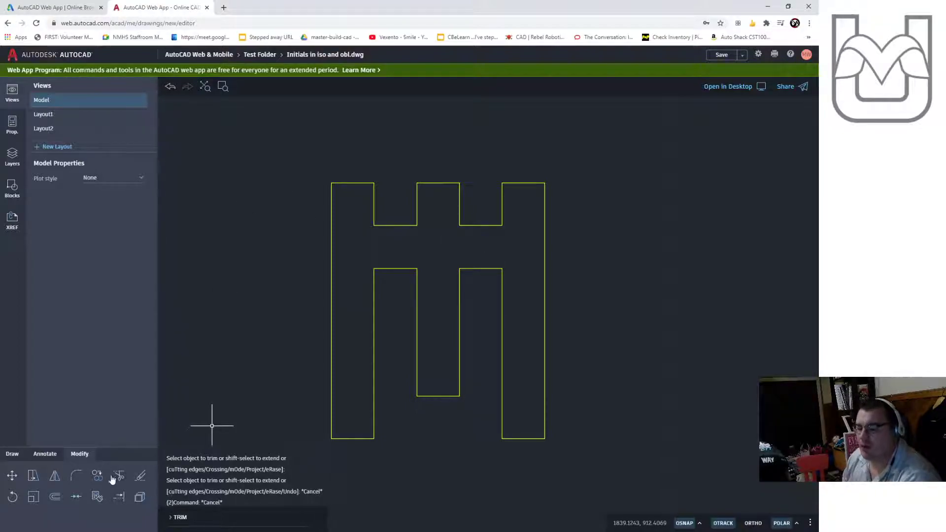
- Draw horizontal lines across both top notches at half their depth
click(20, 455)
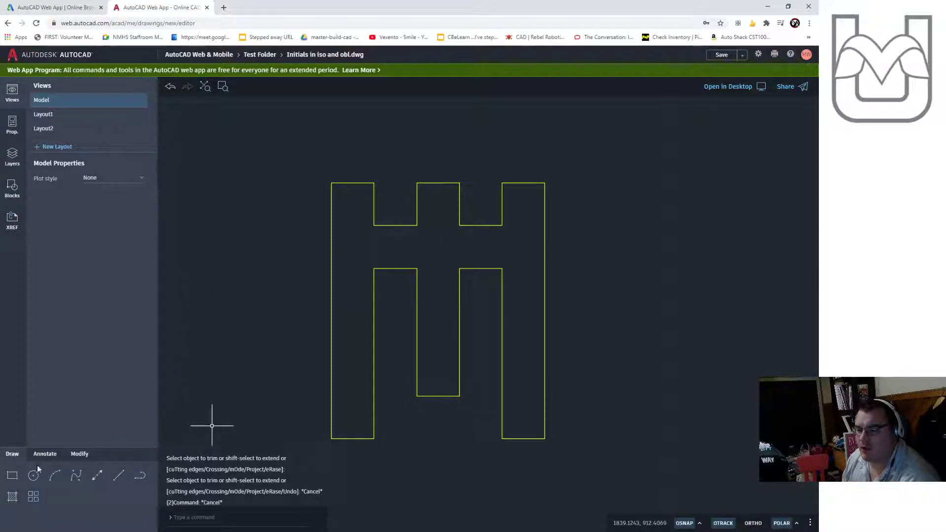
click(123, 477)
click(374, 203)
click(417, 204)
key(Escape)
key(Escape)
key(Escape)
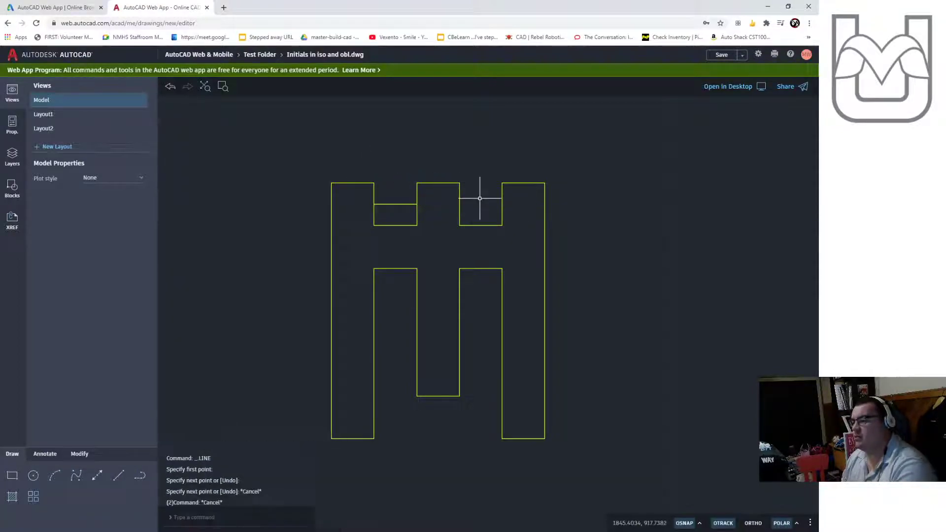
key(space)
click(459, 204)
click(502, 204)
key(Escape)
- Trim the notches' side lines below the new half-depth lines
text(trim)
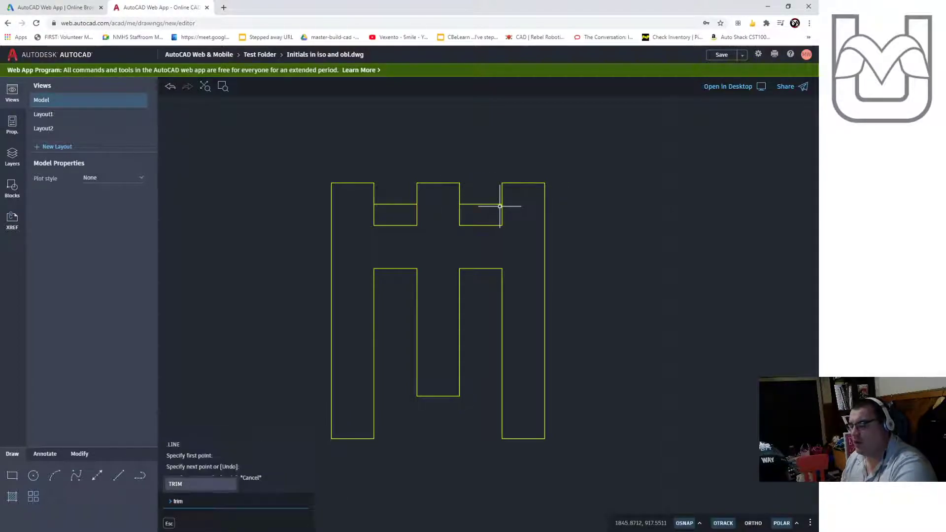
key(Return)
click(502, 216)
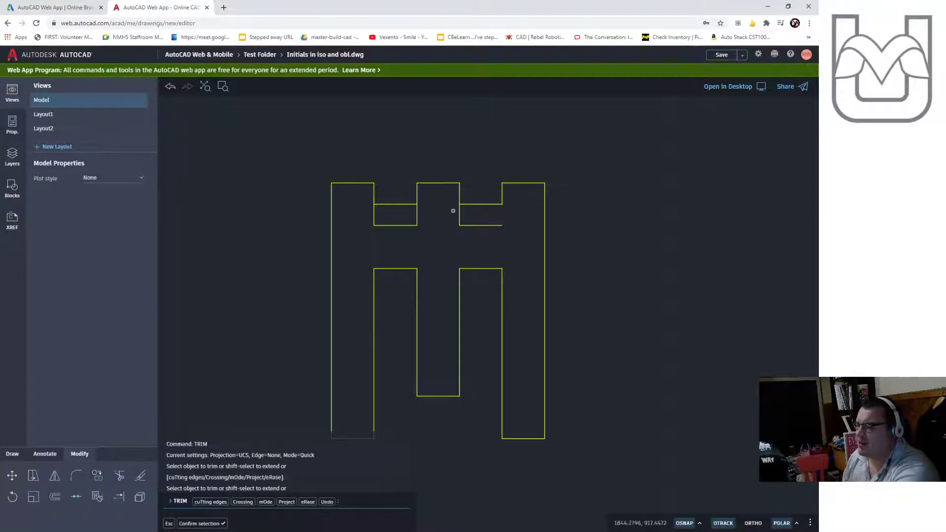
click(460, 211)
drag(418, 214, 353, 216)
key(Escape)
key(Escape)
- Erase the two old notch bottom lines
click(517, 211)
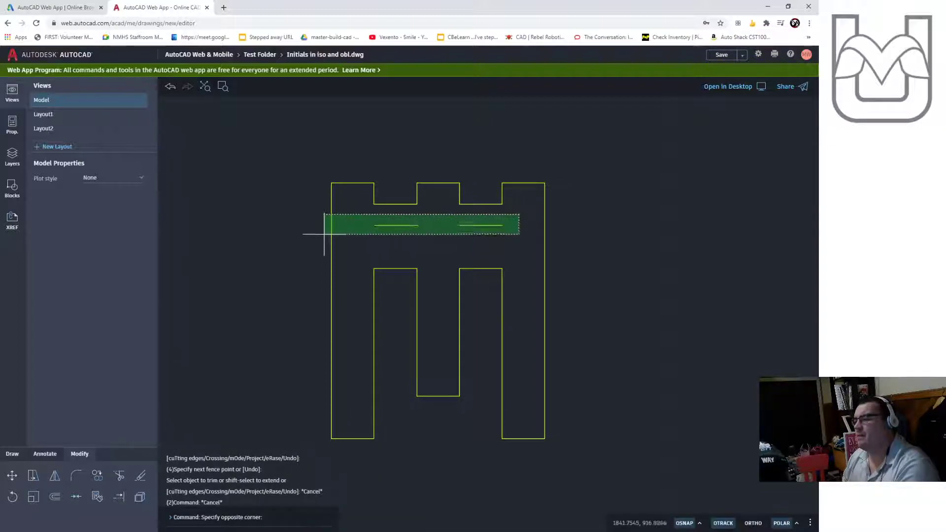
click(363, 232)
key(Delete)
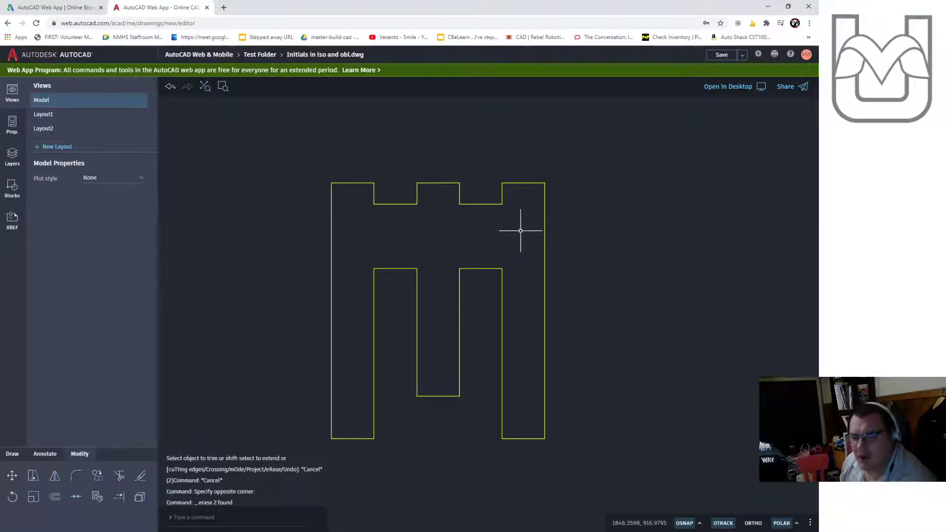
mouse_move(562, 246)
middle_down()
mouse_move(488, 258)
mouse_move(519, 228)
middle_up()
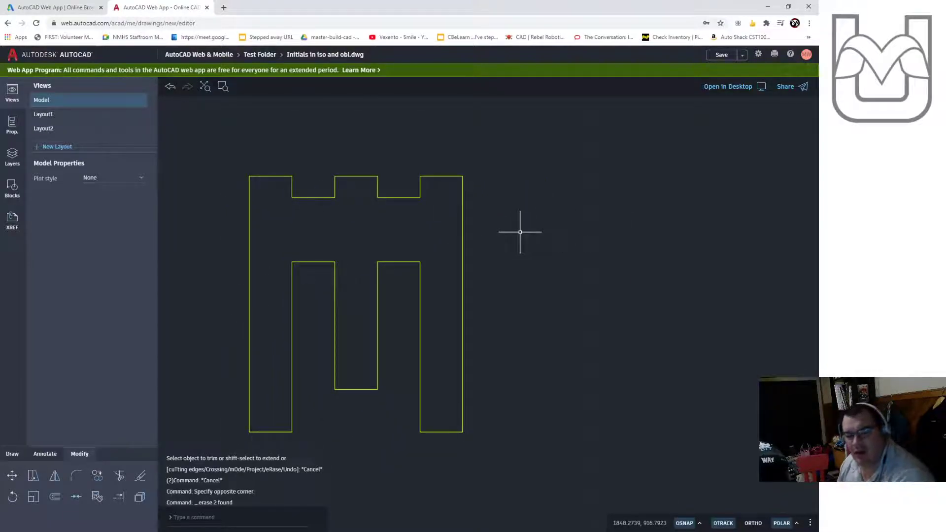
scroll(520, 249, down, 4)
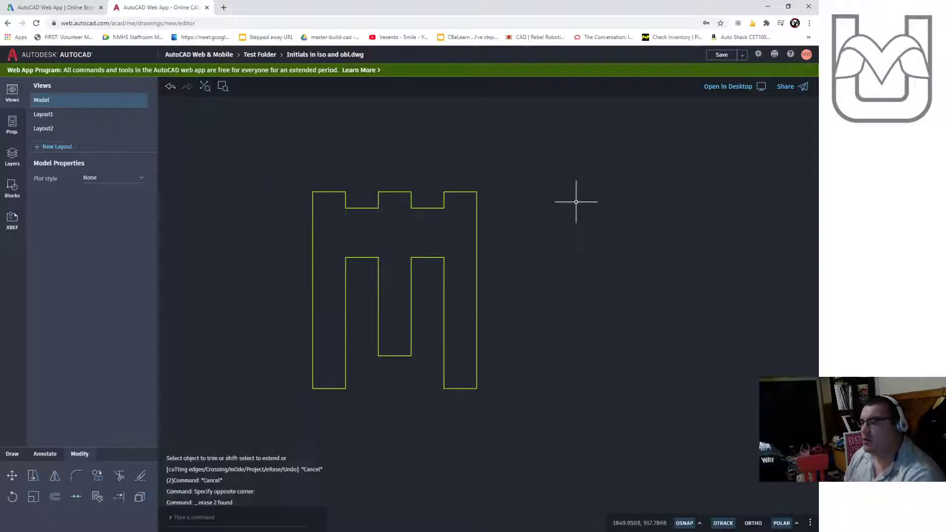
text(text)
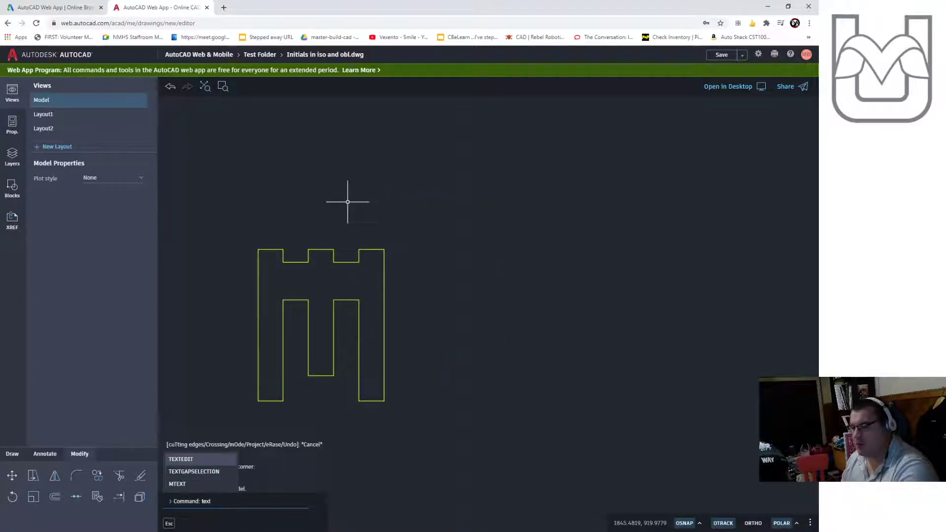
key(Return)
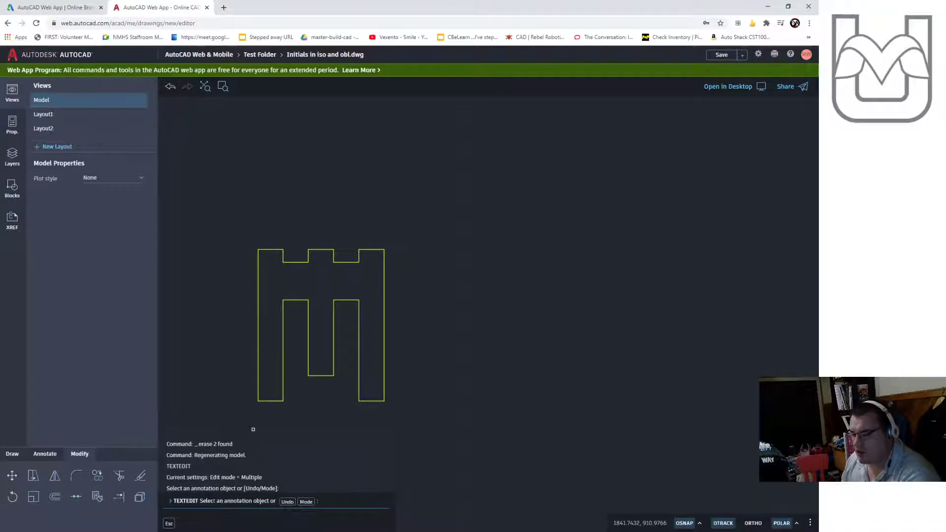
key(Escape)
key(Escape)
key(Escape)
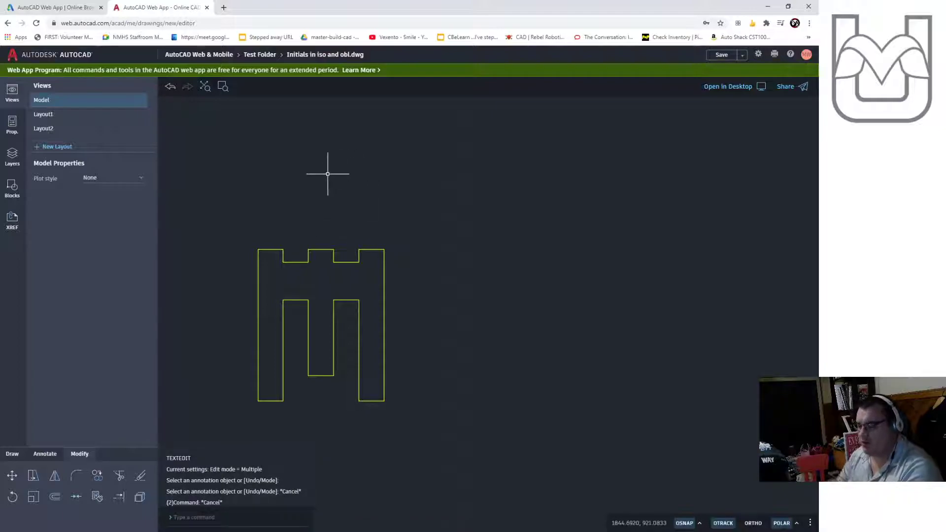
text(te)
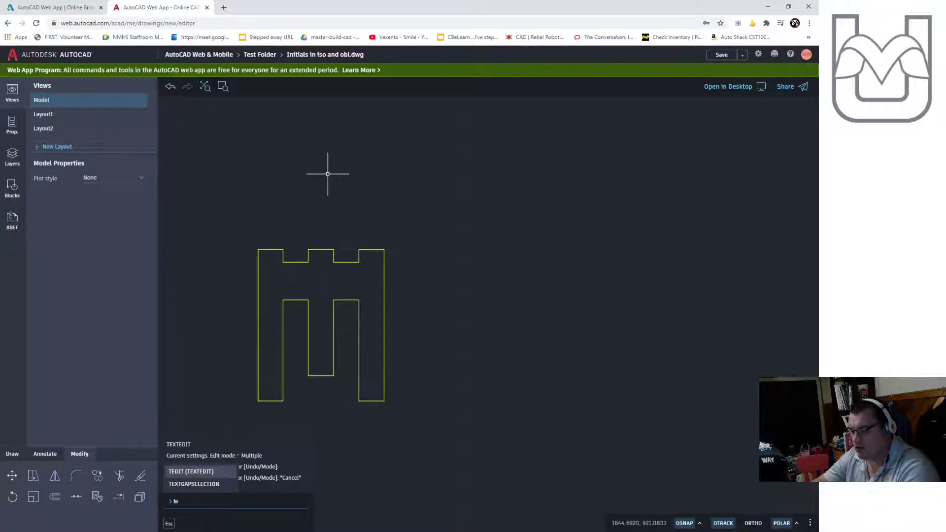
key(BackSpace)
key(BackSpace)
text(m)
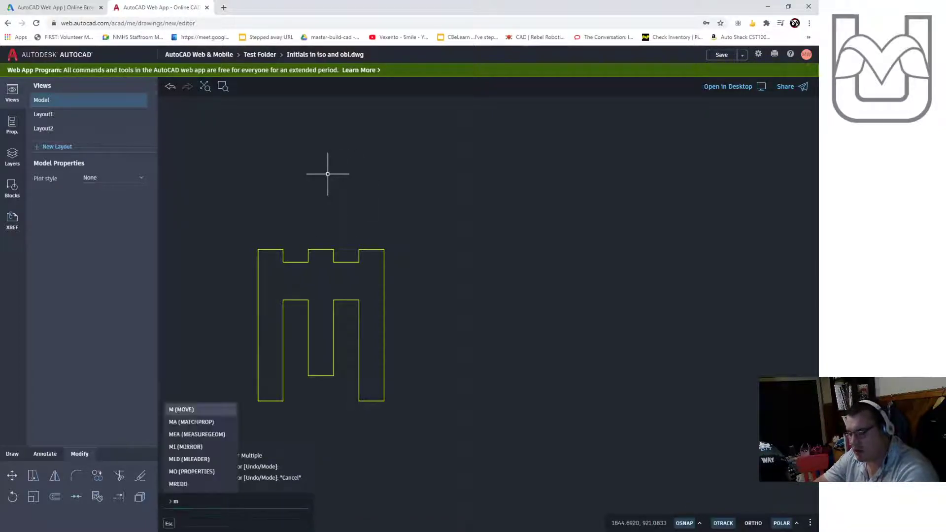
key(Escape)
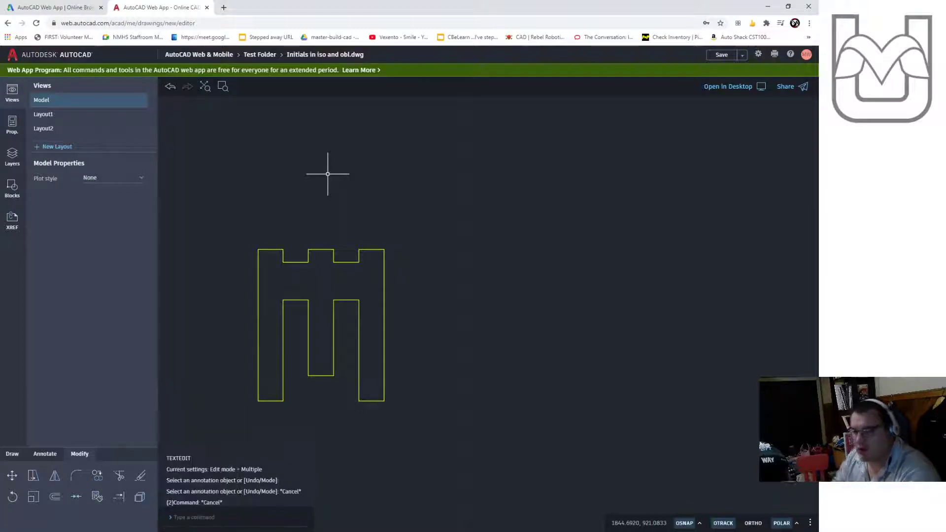
- Add multiline text reading Oblique above the M with a text height of 300
click(45, 454)
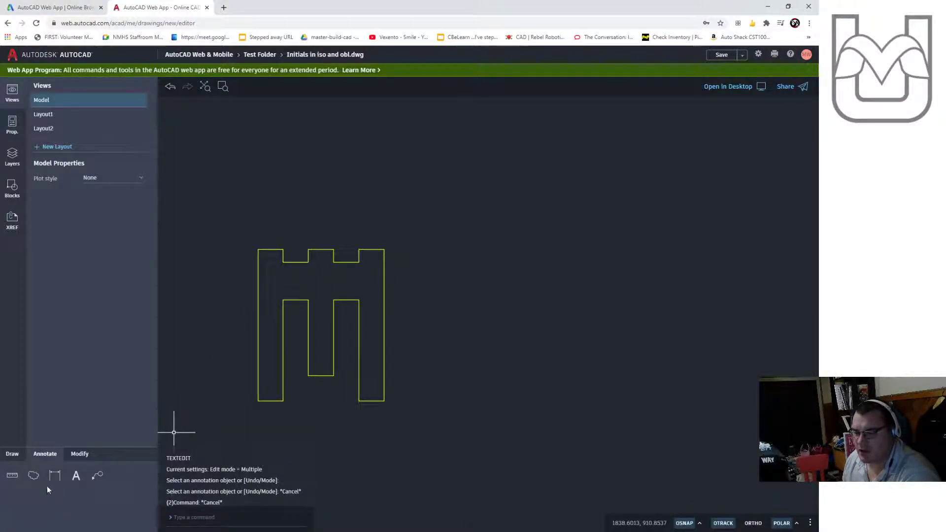
click(77, 476)
click(250, 152)
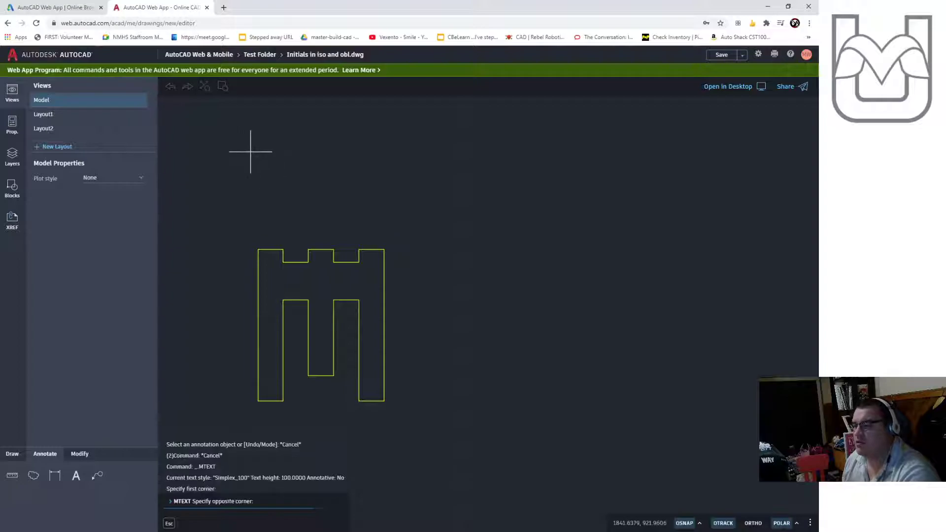
click(411, 208)
text(Oblique)
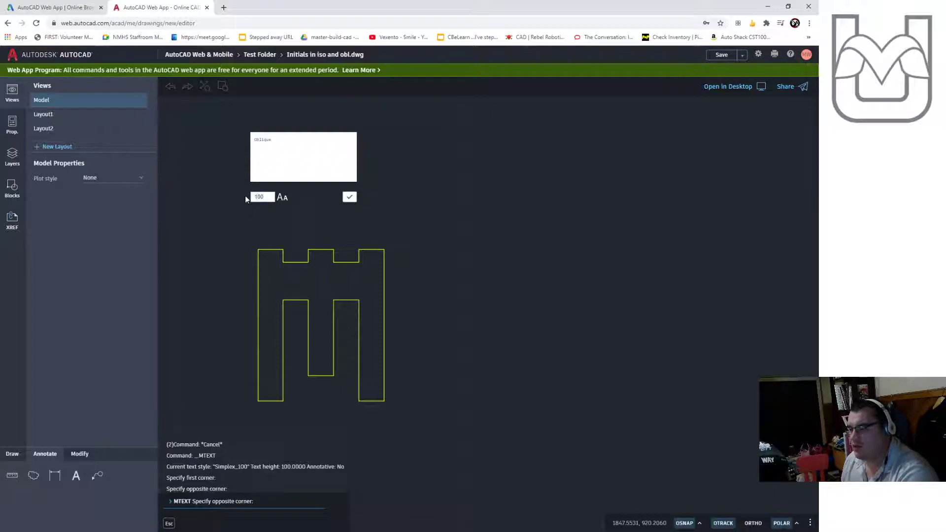
text(300)
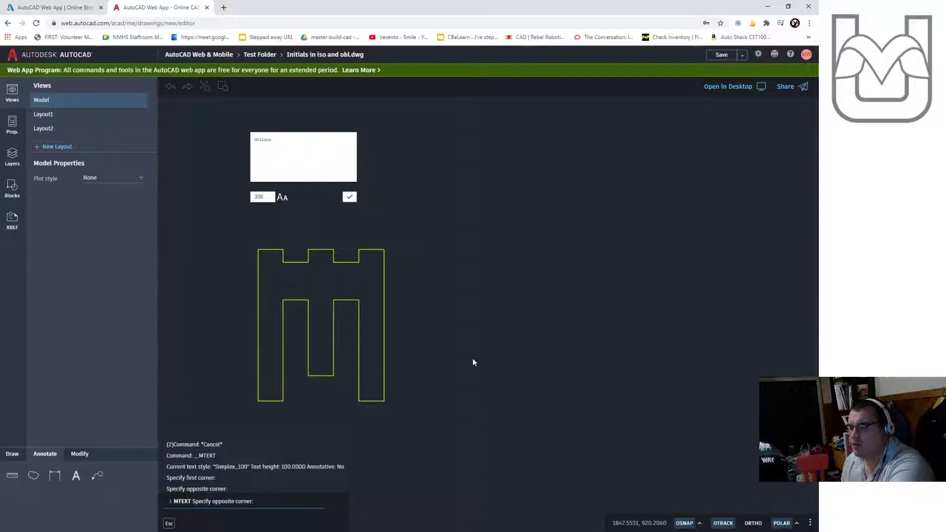
click(283, 145)
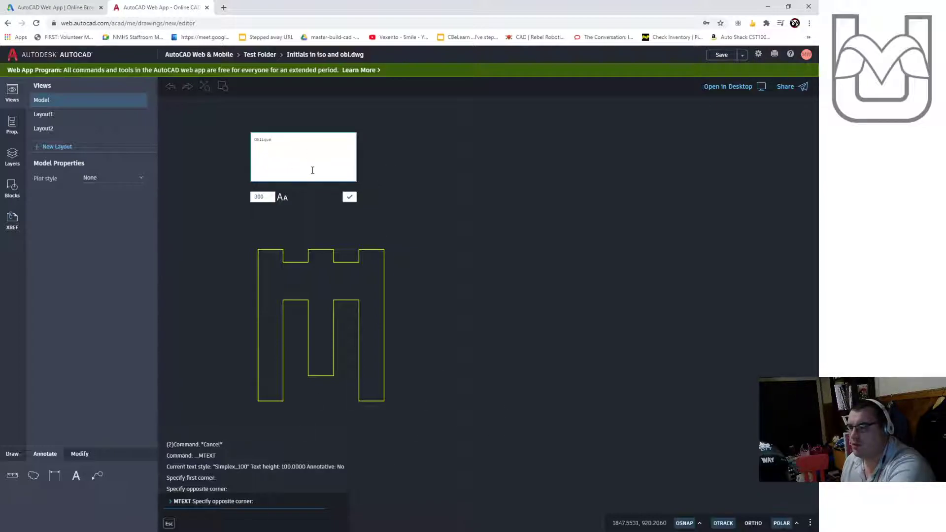
click(350, 199)
- Select the oversized Oblique text and erase it
scroll(268, 194, down, 5)
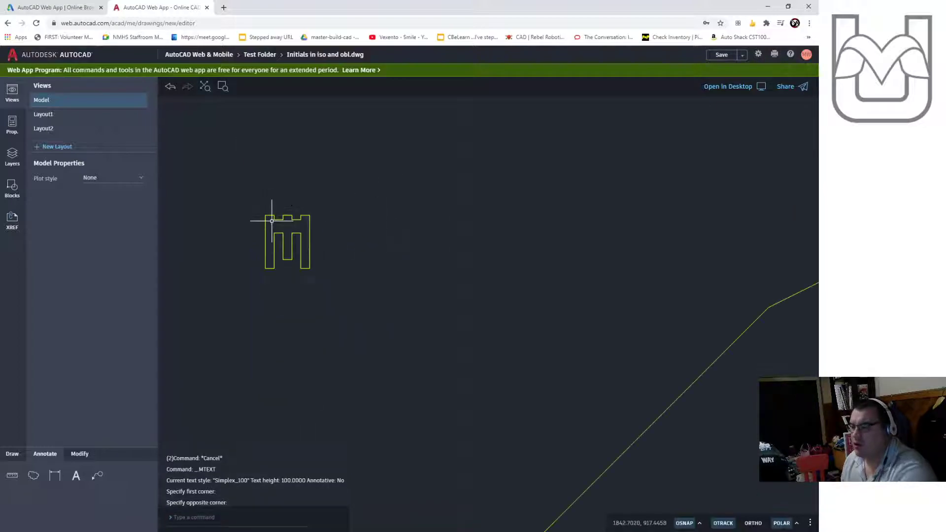
scroll(266, 207, up, 8)
scroll(268, 209, down, 3)
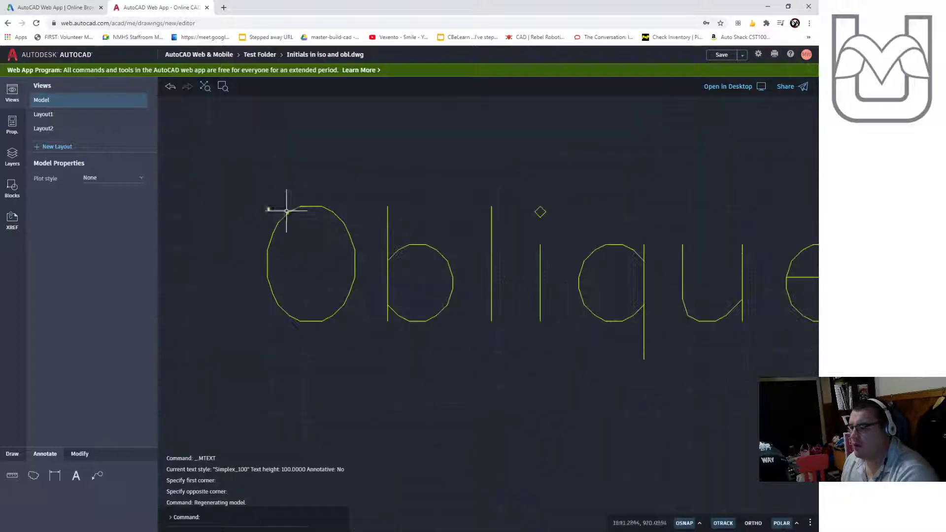
key(Escape)
drag(467, 251, 369, 285)
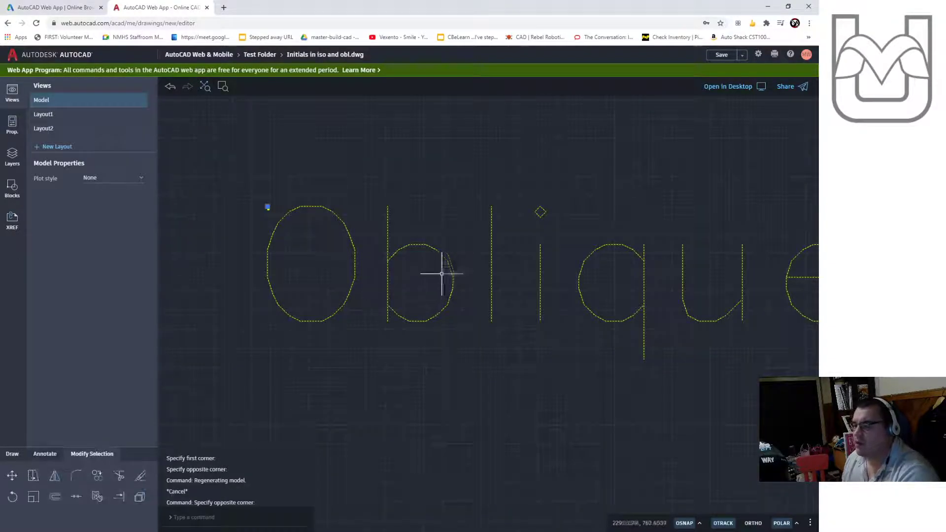
click(12, 125)
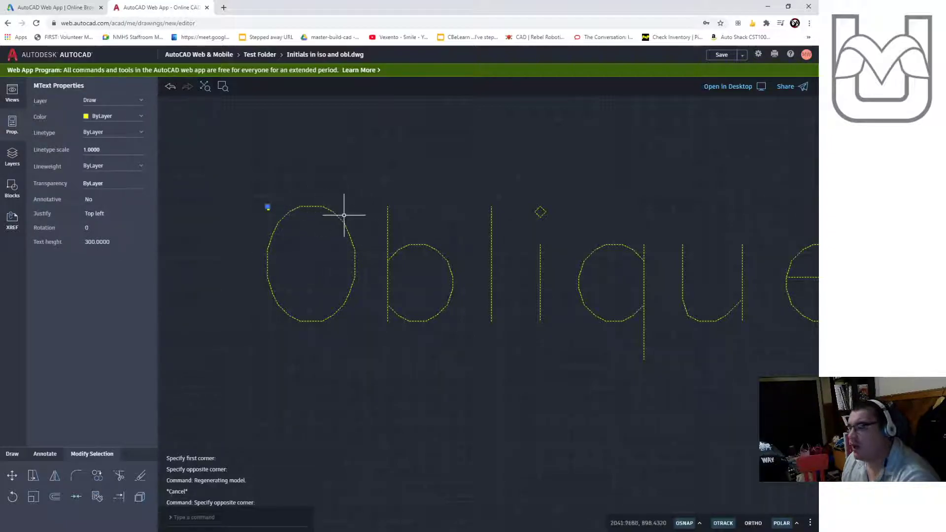
scroll(577, 270, down, 5)
scroll(544, 275, up, 4)
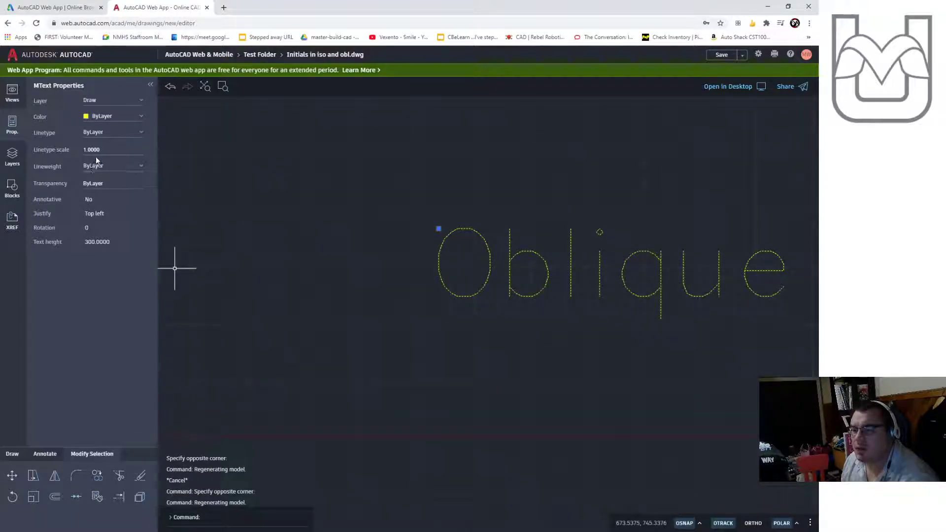
scroll(441, 209, up, 5)
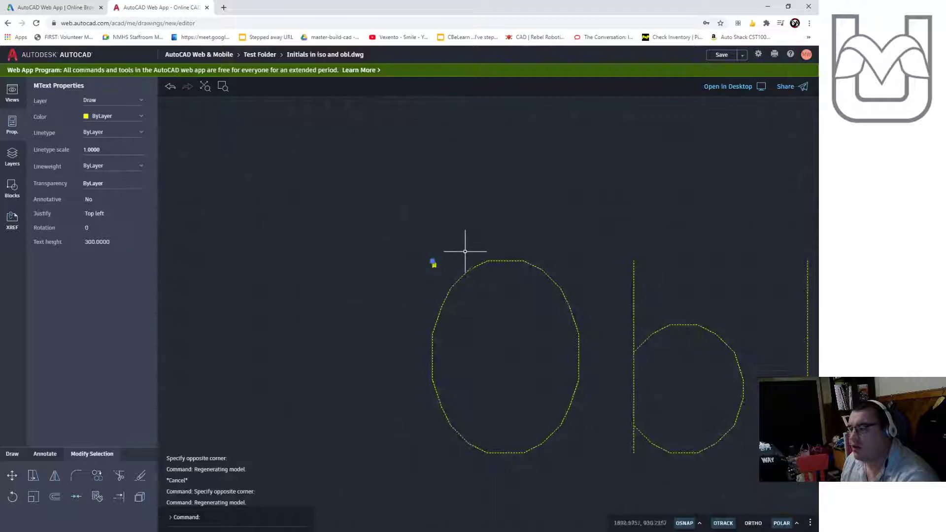
key(Delete)
- Add multiline text reading Oblique above the M with a text height of 12
scroll(426, 250, up, 5)
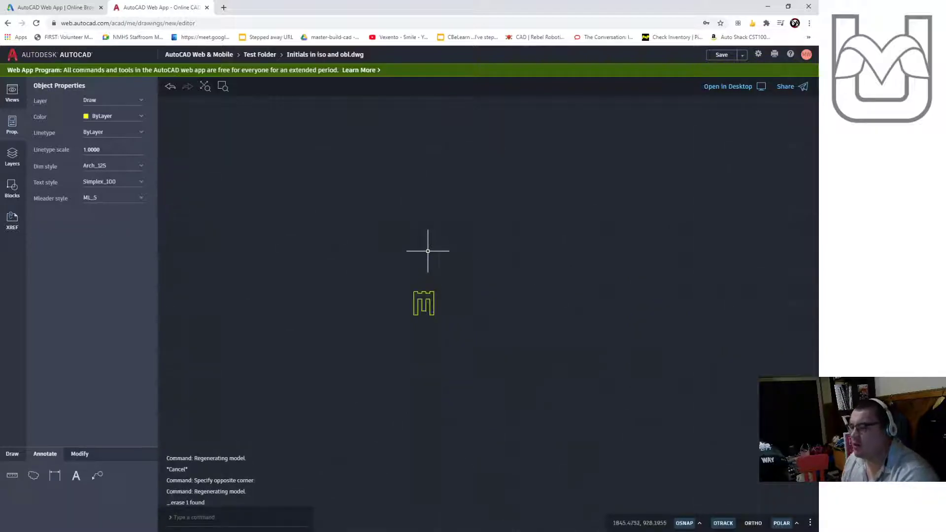
scroll(498, 329, up, 2)
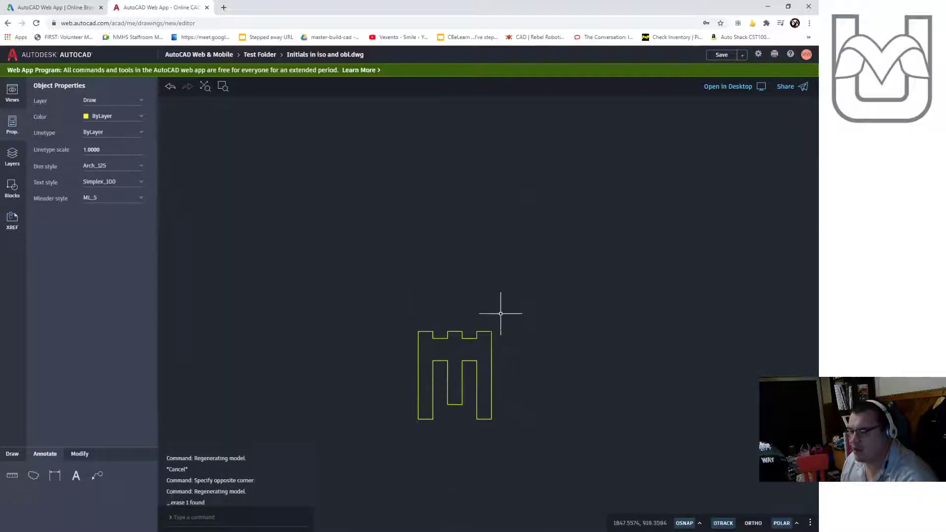
click(76, 476)
click(436, 240)
click(485, 271)
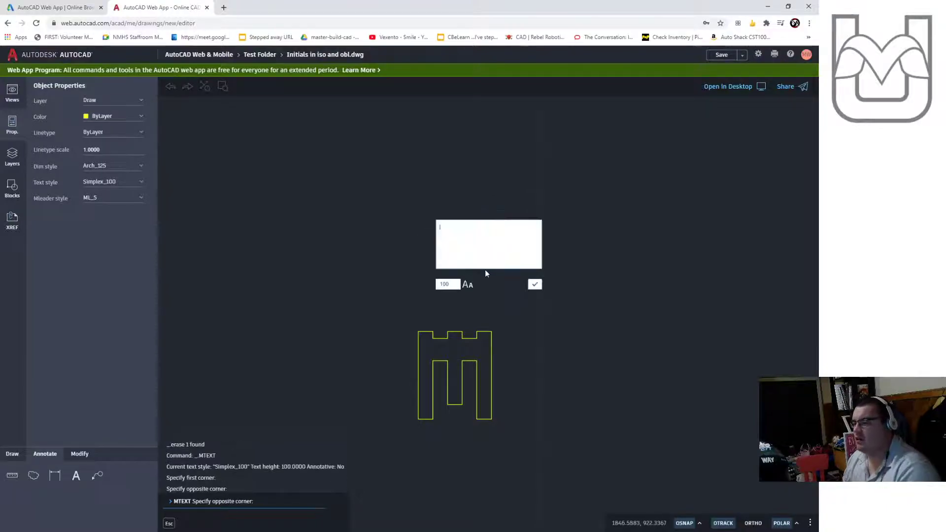
text(Oblique)
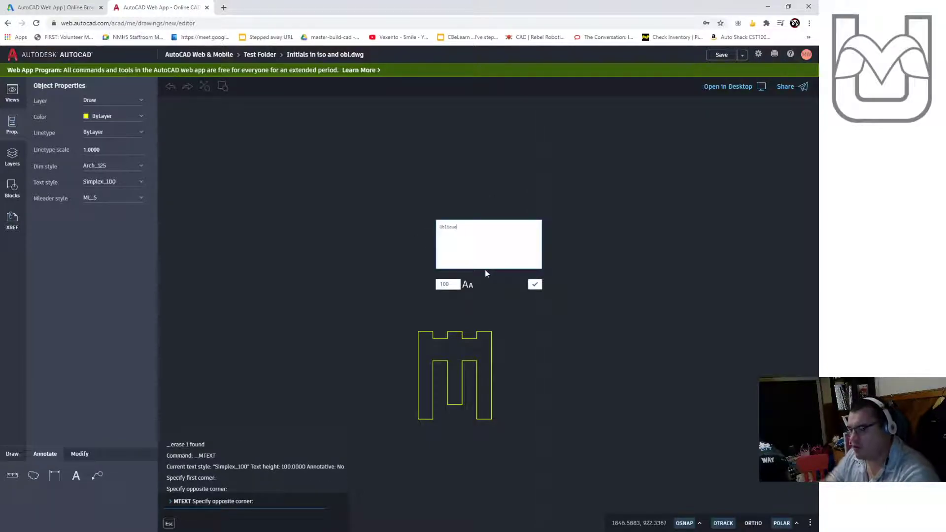
key(Tab)
text(12)
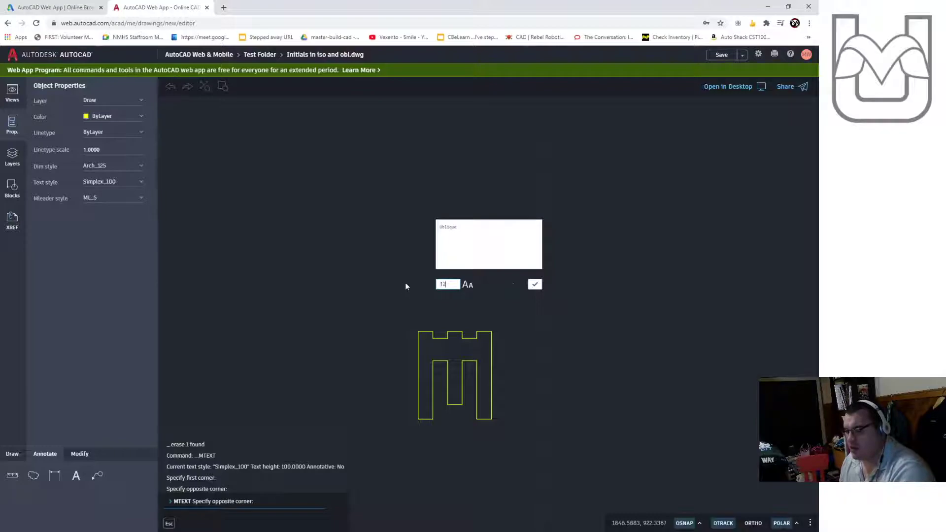
click(534, 287)
- Reposition the Oblique text above and to the left of the M using its grips
scroll(562, 338, down, 4)
middle_drag(637, 303, 549, 295)
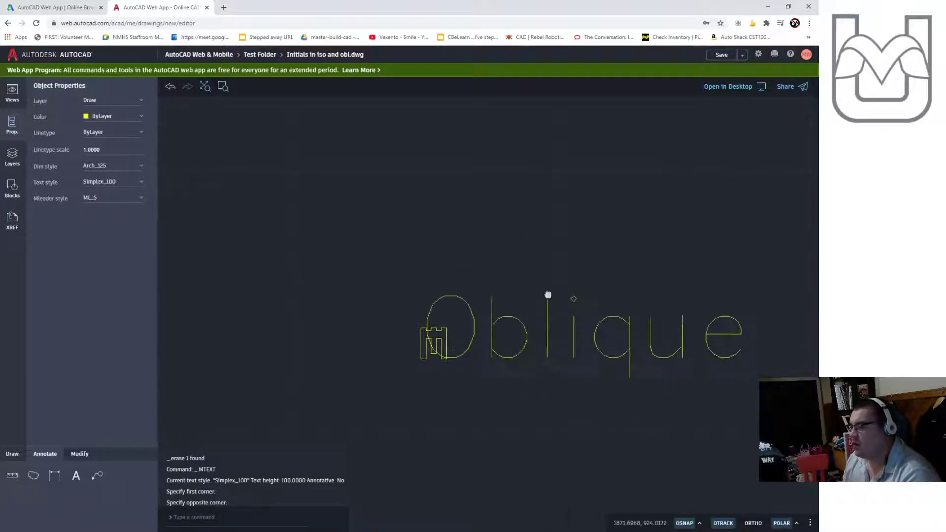
click(528, 338)
click(398, 291)
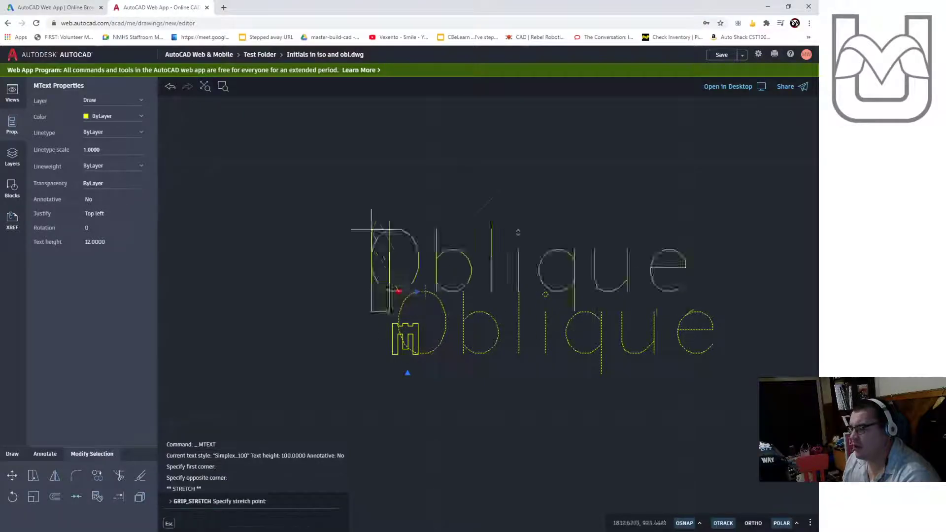
click(317, 163)
click(326, 244)
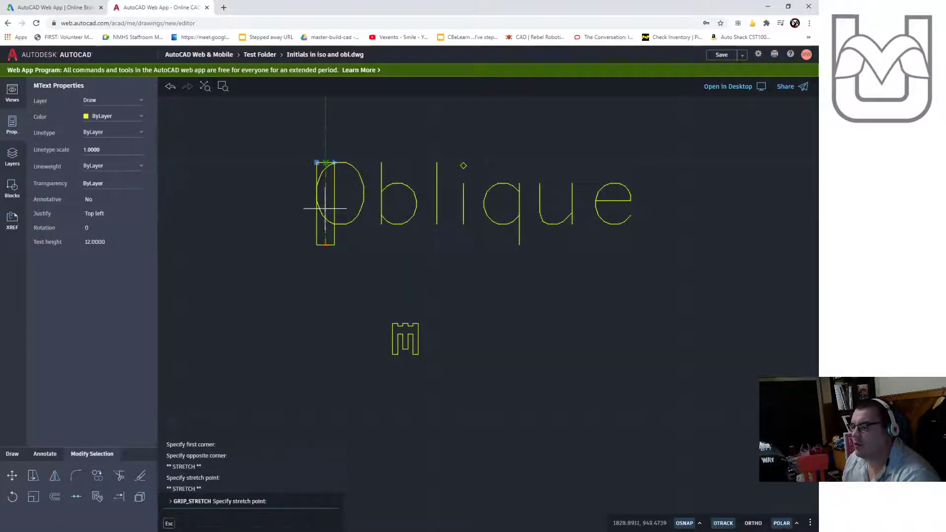
click(328, 206)
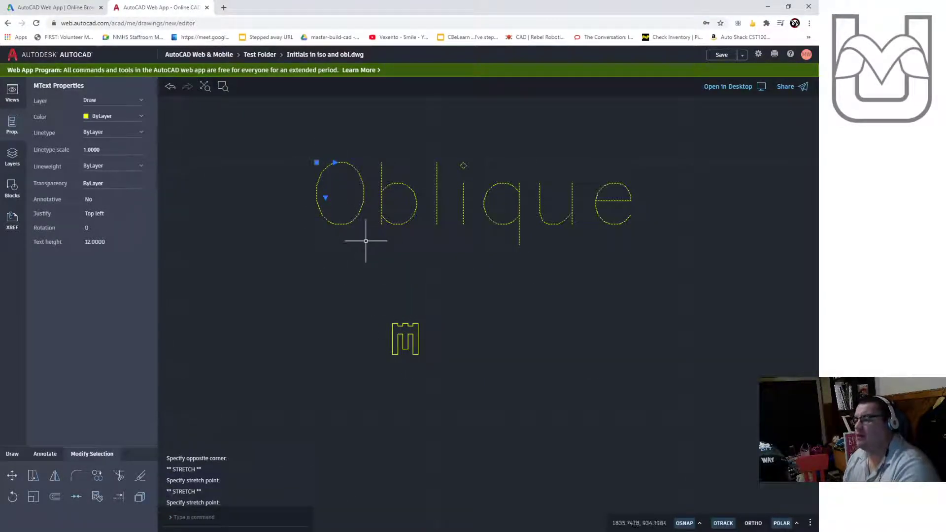
key(Escape)
scroll(434, 355, up, 5)
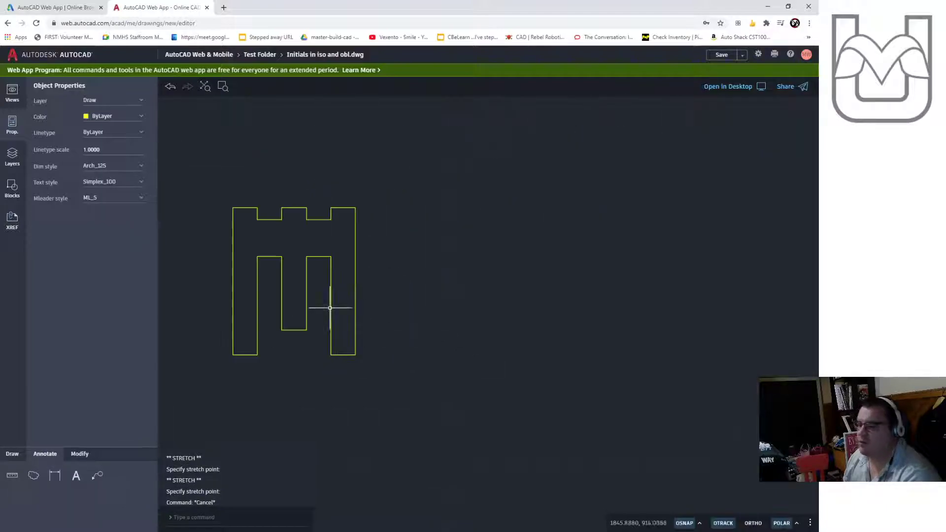
scroll(393, 197, up, 1)
middle_drag(451, 272, 458, 239)
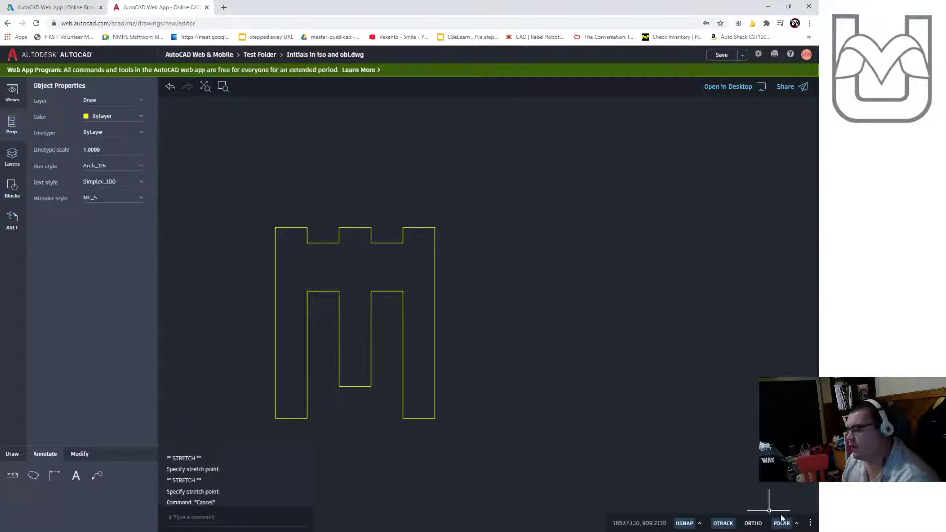
click(797, 524)
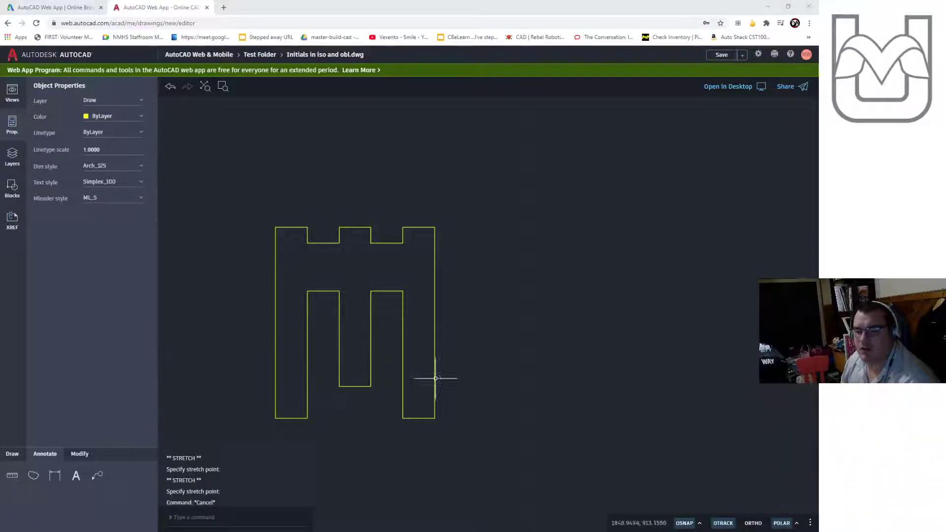
click(797, 524)
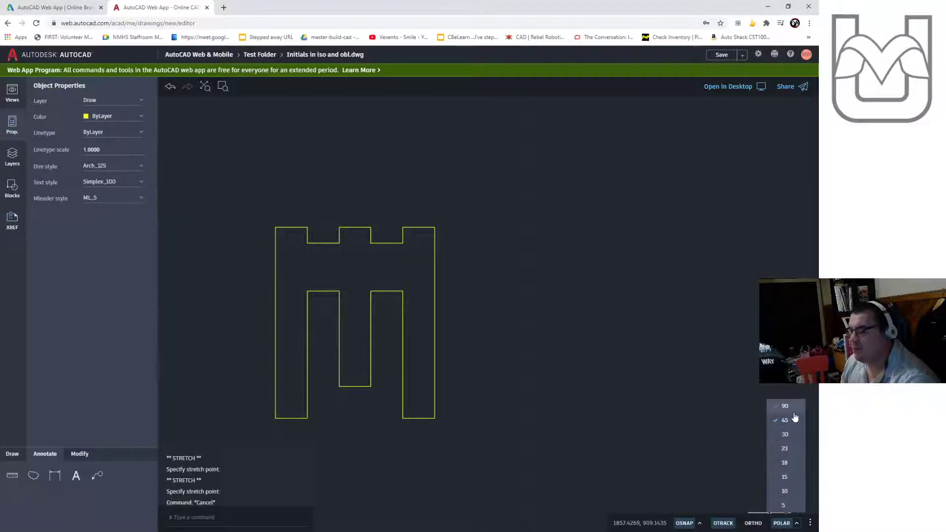
click(582, 463)
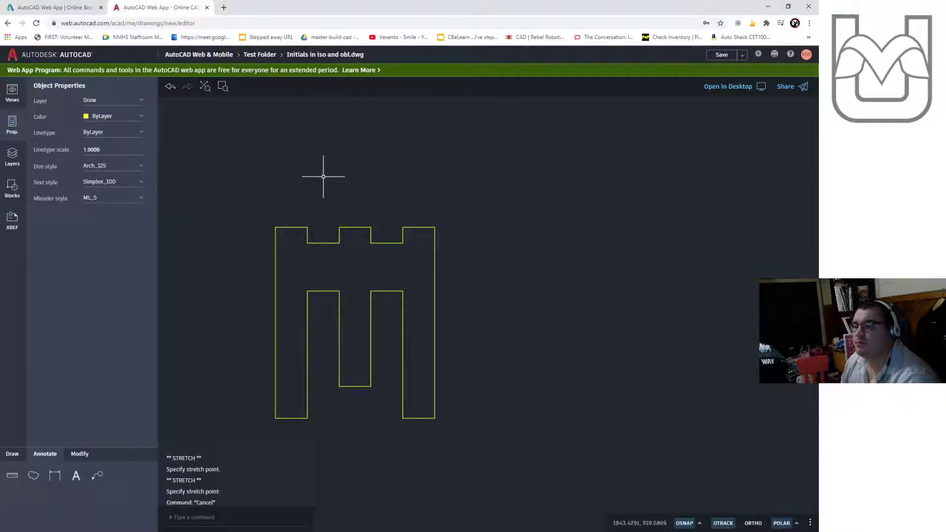
- Draw a 1-unit line at 45° from the M's top-left corner, then a 1-unit horizontal line from its end
scroll(324, 176, up, 1)
mouse_move(491, 336)
middle_down()
mouse_move(532, 232)
mouse_move(546, 276)
middle_up()
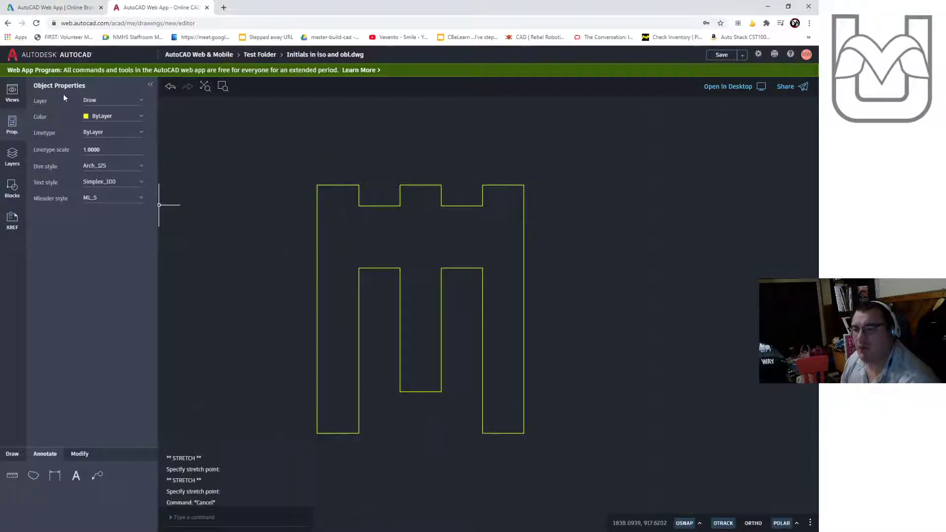
click(15, 461)
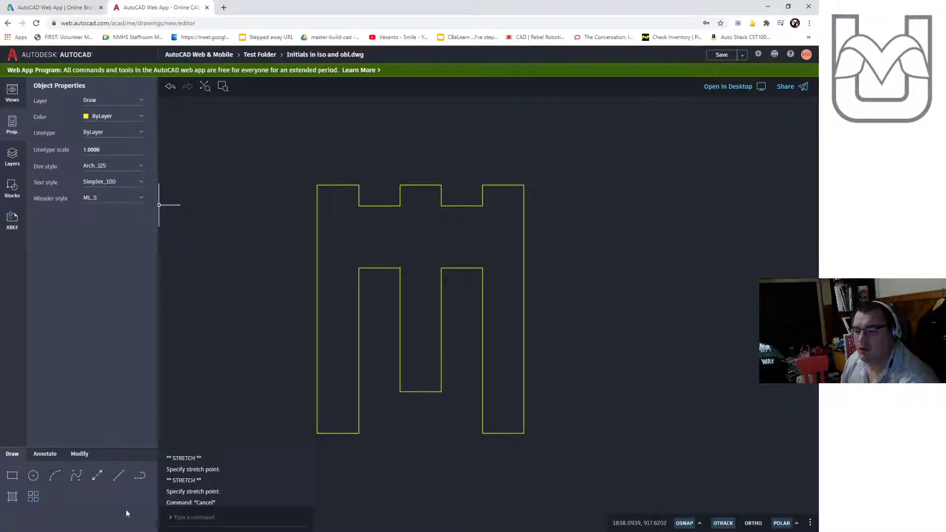
click(119, 476)
click(318, 185)
text(1)
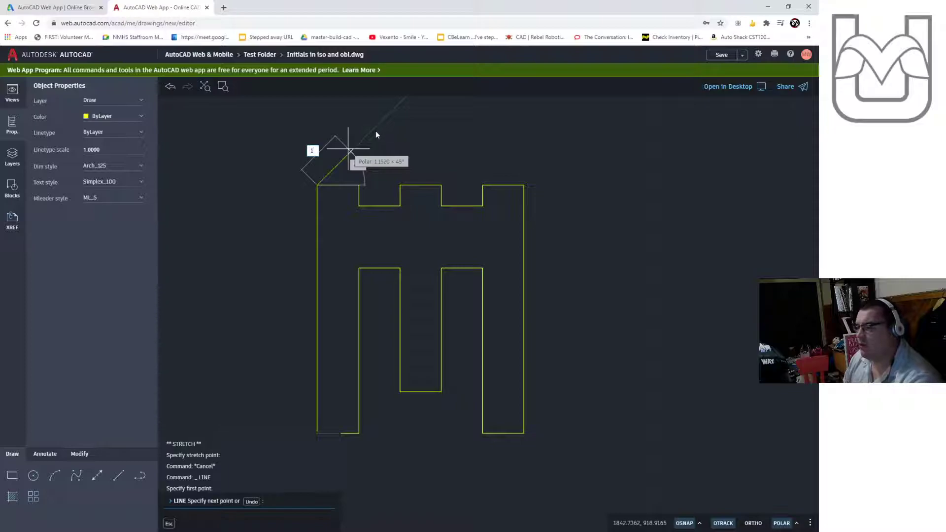
key(Tab)
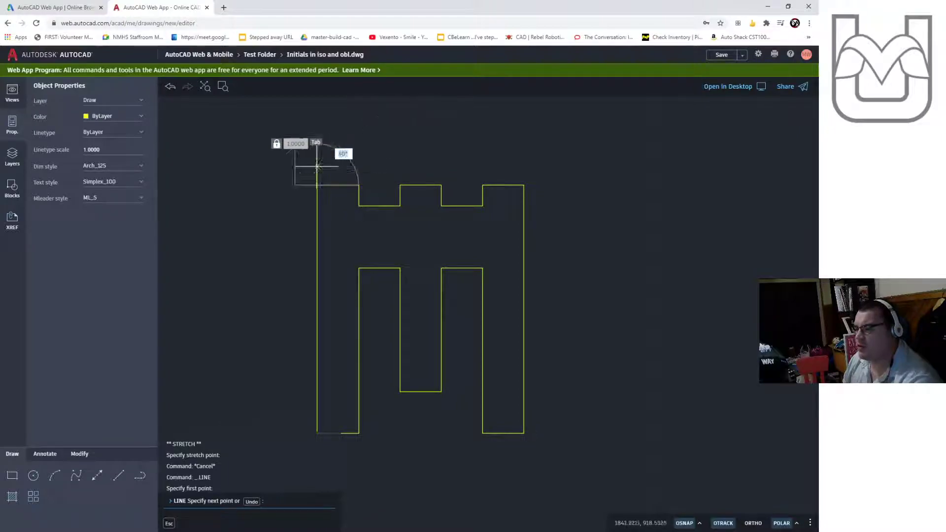
click(367, 136)
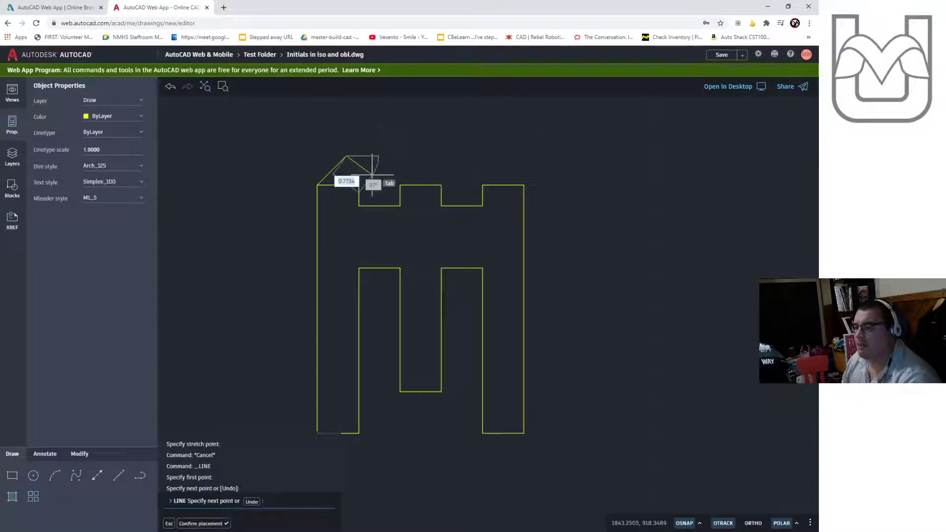
text(1)
key(Return)
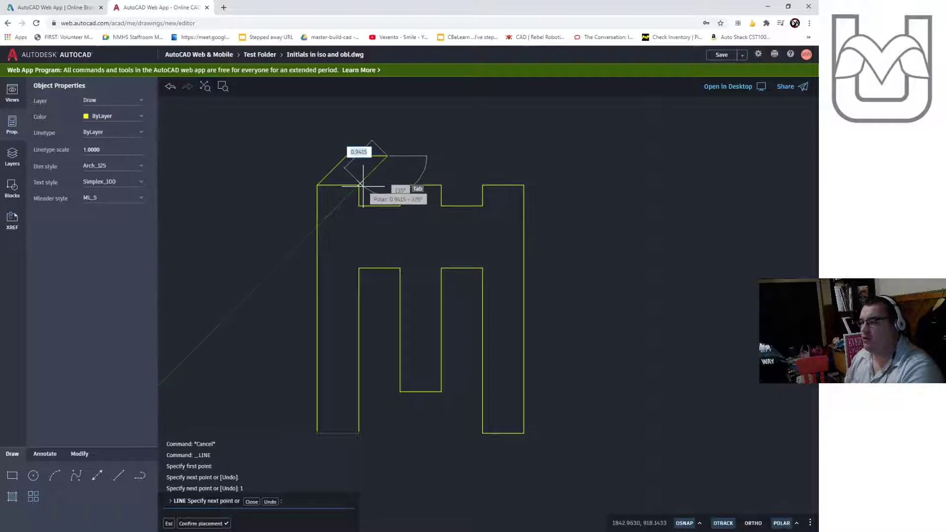
key(Escape)
key(Escape)
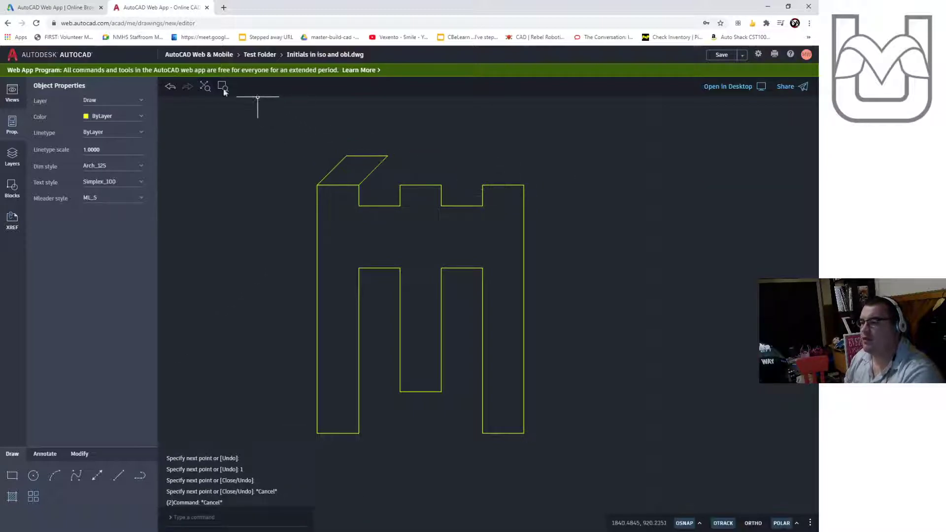
- Draw a 1-unit line at 45° from the bottom-right corner of the M's left leg
click(118, 475)
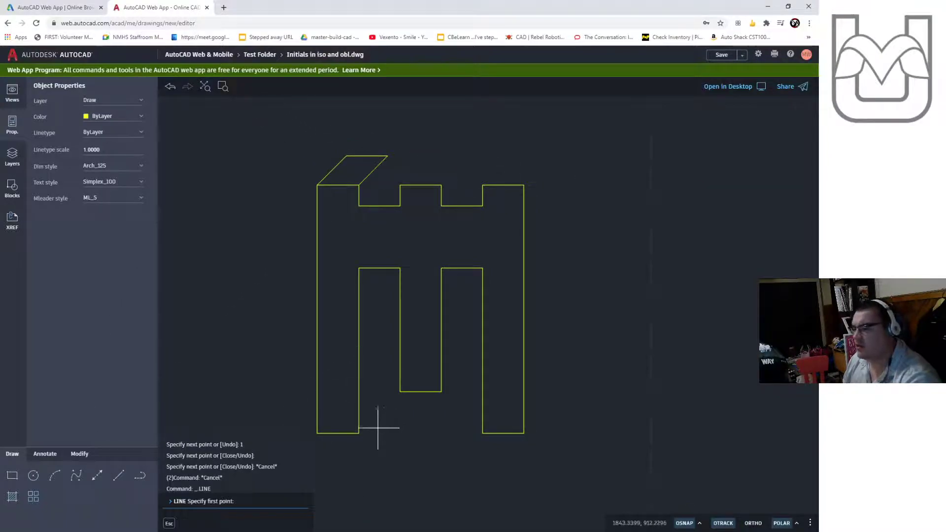
click(358, 433)
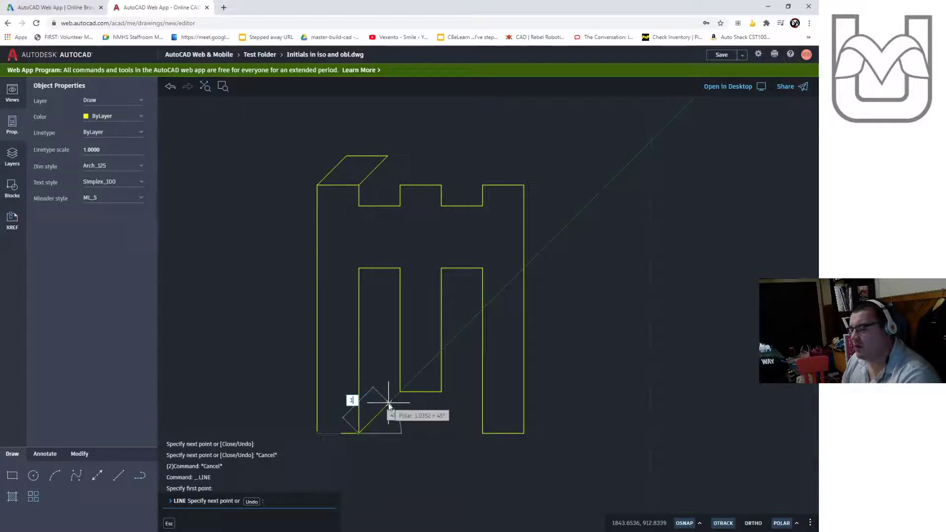
text(1)
key(Return)
key(Escape)
key(Escape)
- Draw a 1-unit line at 45° from the bottom corner of the M's middle notch
key(Return)
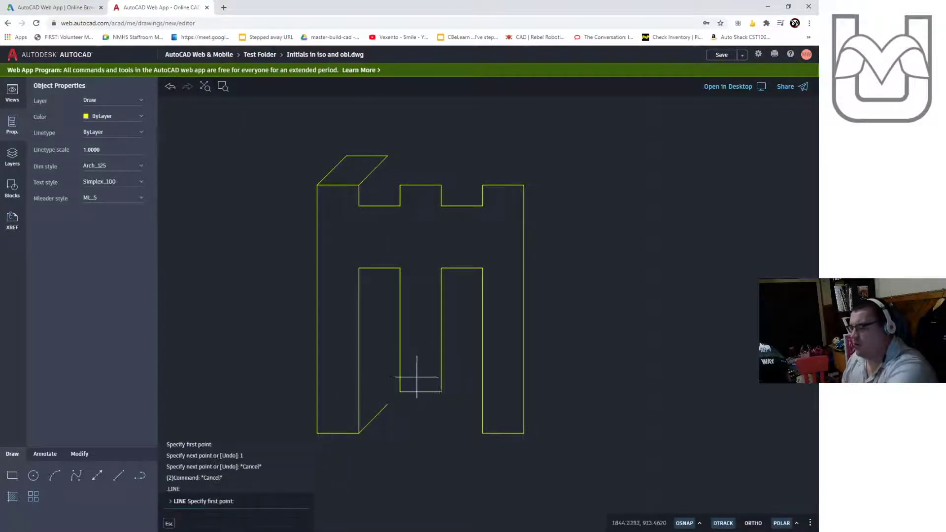
click(441, 391)
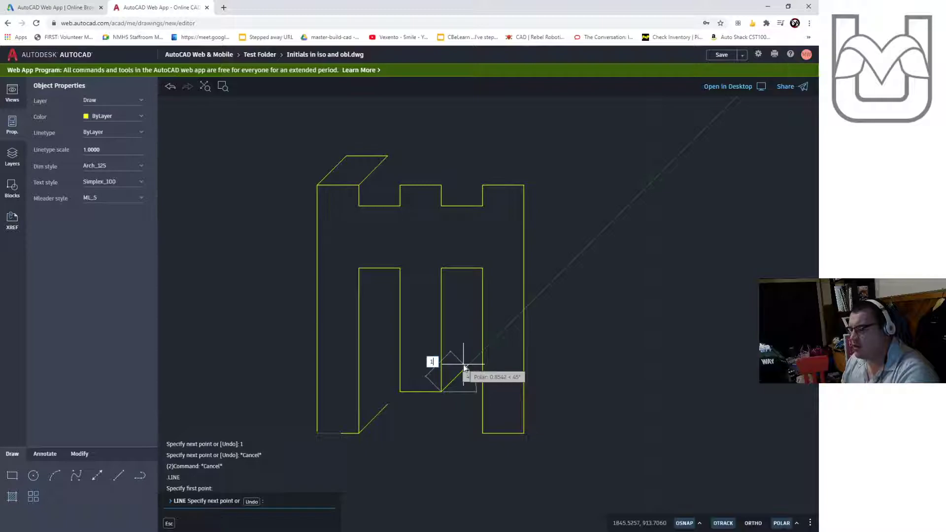
text(1)
key(Return)
key(Escape)
key(Escape)
- Draw a 1-unit line at 45° from the bottom-right corner of the M's right leg
key(Return)
click(527, 427)
text(1)
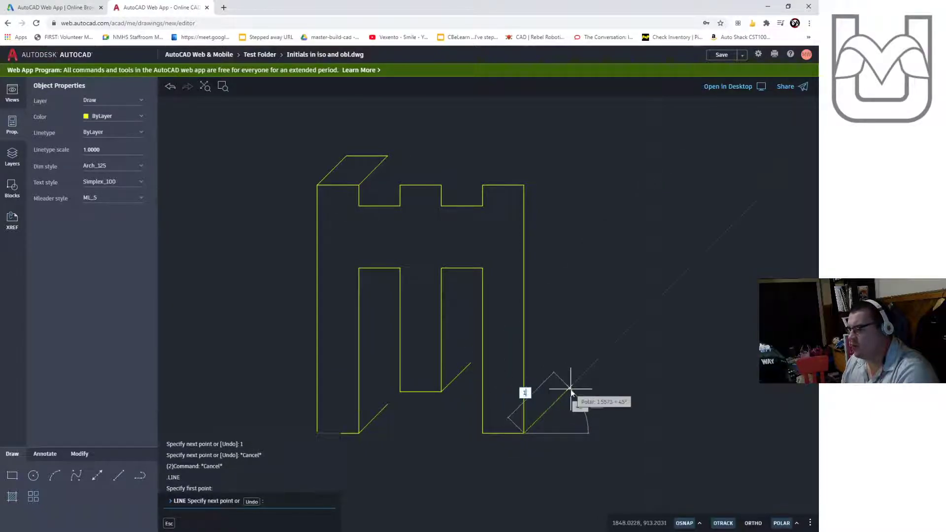
key(Return)
key(Escape)
key(Escape)
- Draw a 1-unit line at 45° from the M's top-right corner
key(Return)
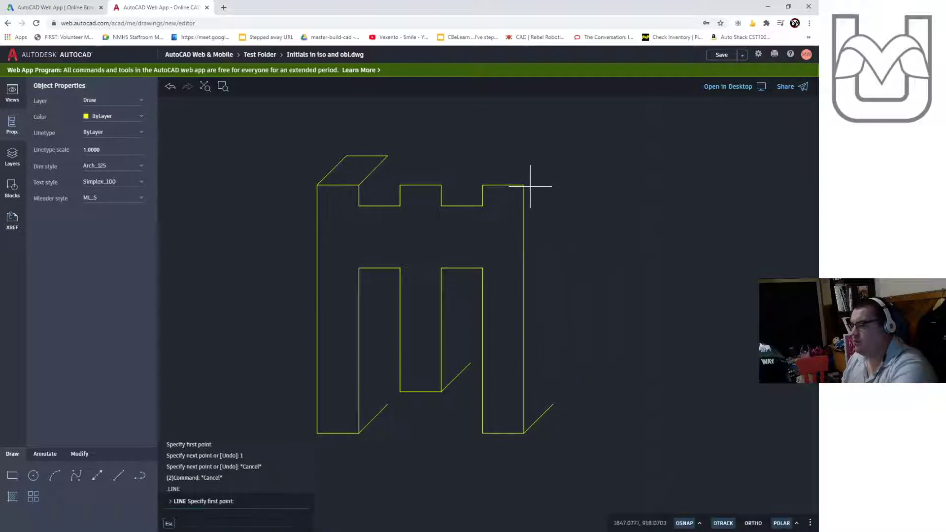
click(524, 185)
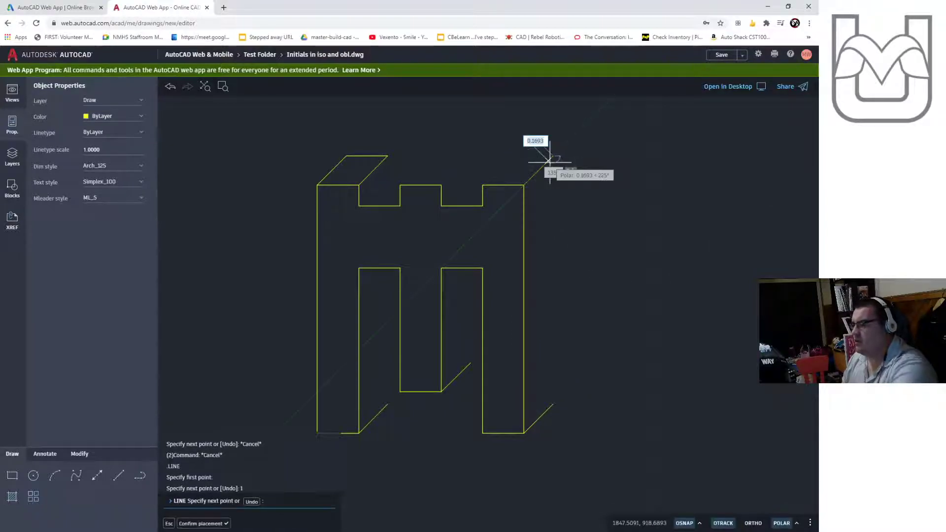
key(Return)
key(Escape)
key(Escape)
- Draw a 1-unit line at 45° from the top-left corner of the M's middle tooth
key(Return)
click(400, 185)
text(1)
key(Return)
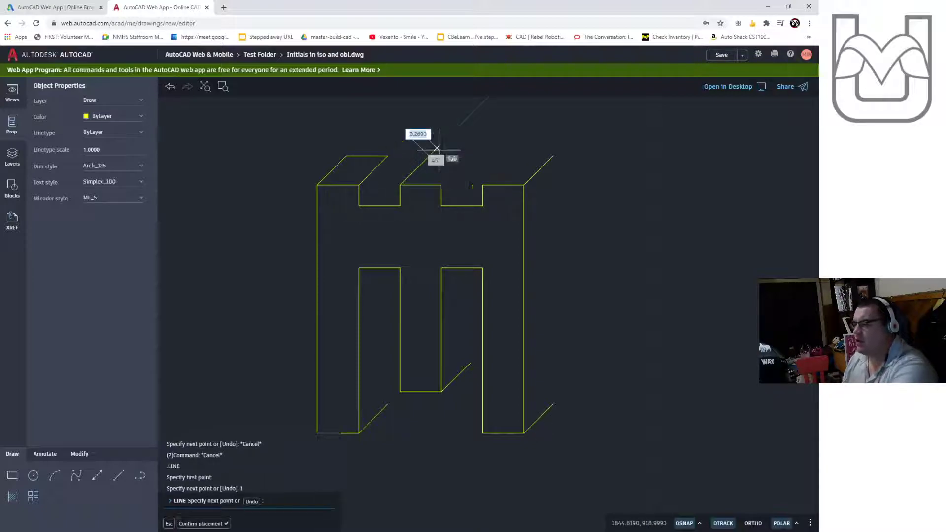
key(Escape)
key(Escape)
- Draw a 1-unit 45° line from the middle tooth's top-right corner, then a horizontal line back to close its top face
key(Return)
click(441, 185)
text(1)
key(Return)
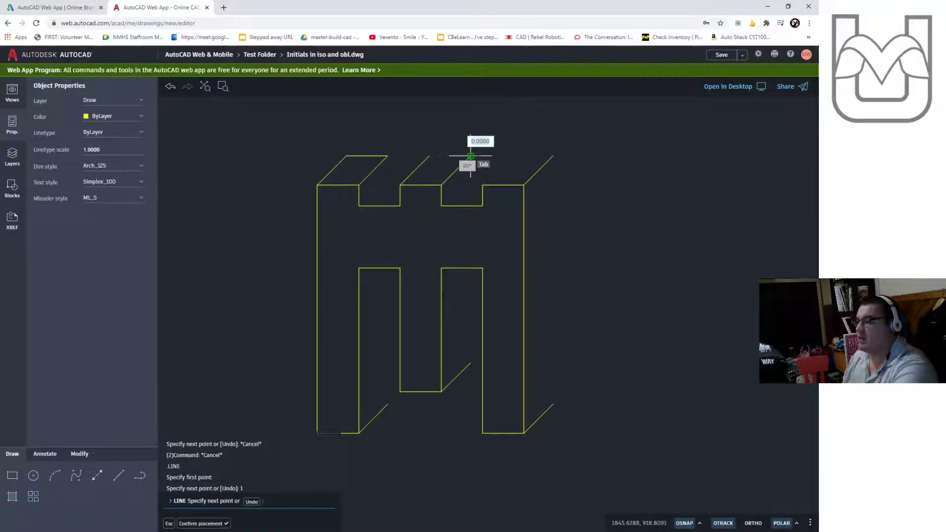
click(429, 156)
key(Escape)
key(Escape)
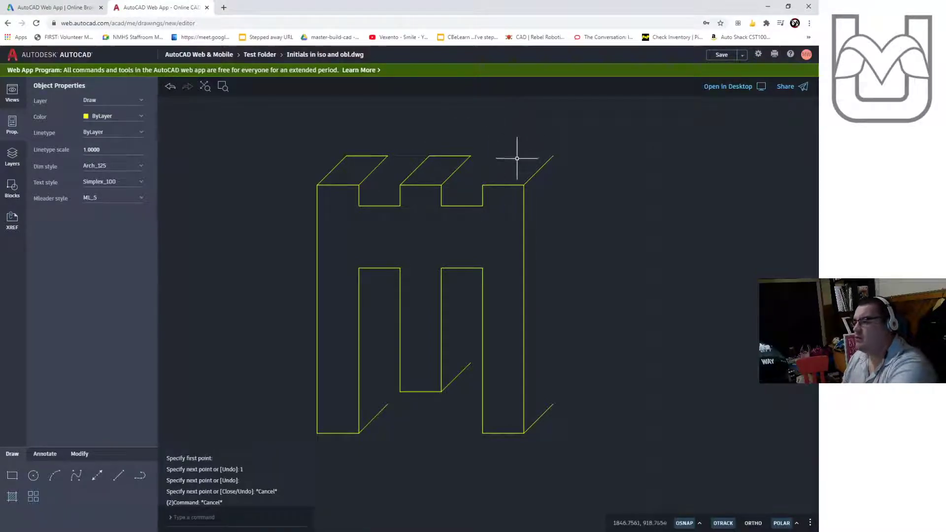
- Draw a 1-unit 45° line from the right tooth's top-left corner and connect it to the end of the top-right receding line
key(Return)
click(483, 185)
text(1)
key(Return)
click(552, 157)
key(Escape)
key(Escape)
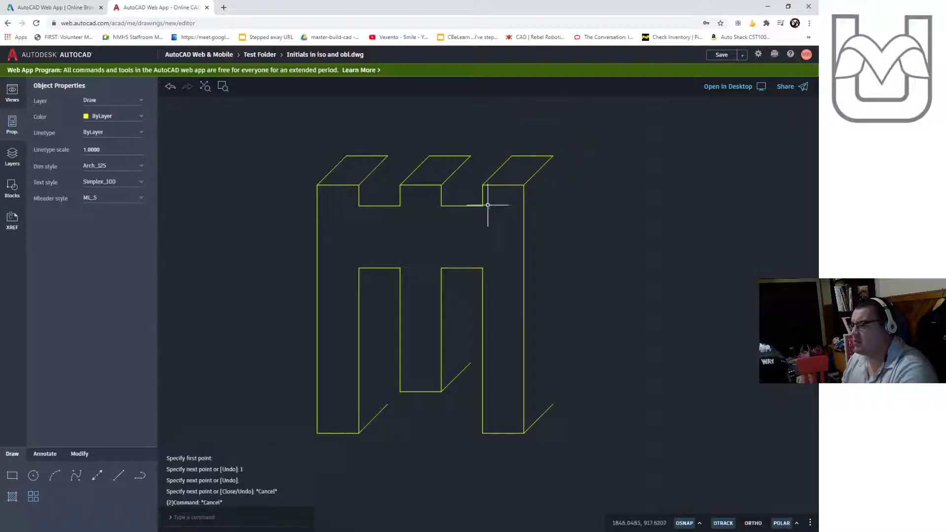
- Draw the right back vertical edge joining the ends of the bottom-right and top-right receding lines
key(Return)
click(553, 404)
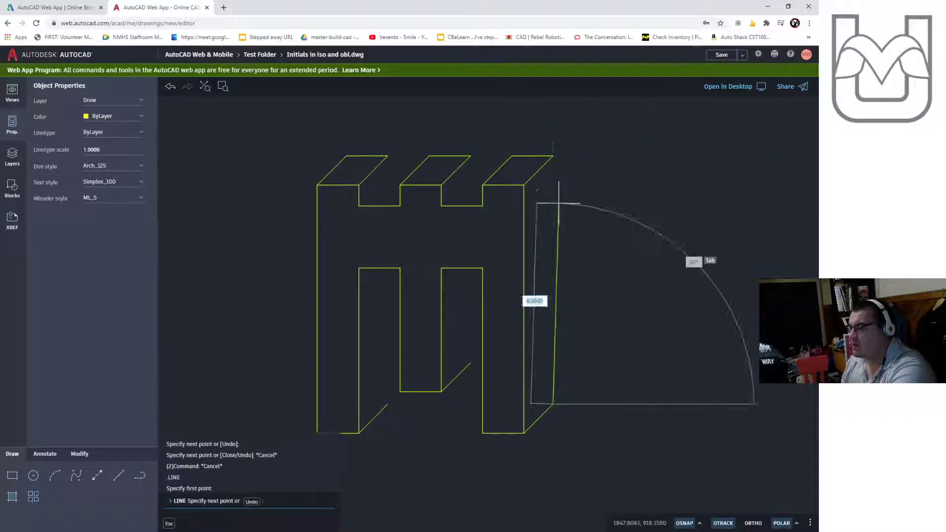
click(553, 156)
key(Escape)
key(Escape)
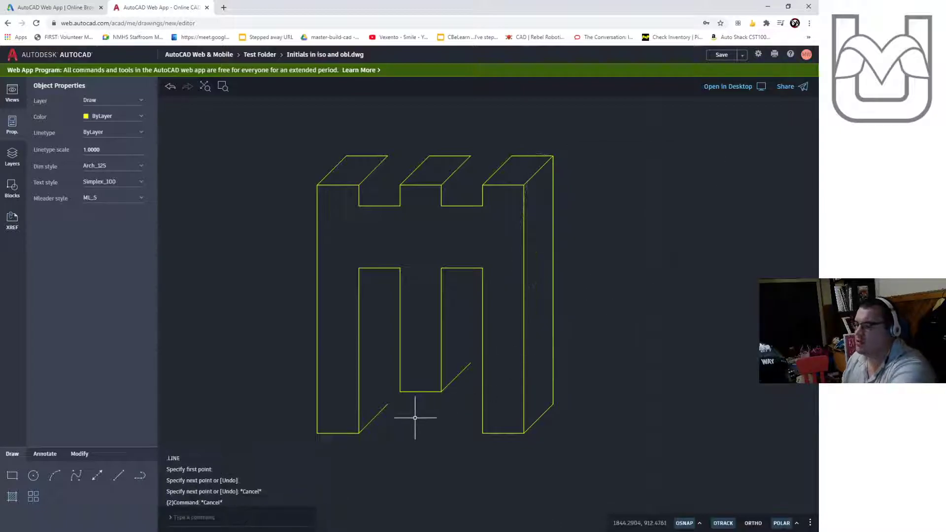
- Draw a vertical back edge inside the left slot from the receding line's end up to the slot's top
key(Return)
click(388, 404)
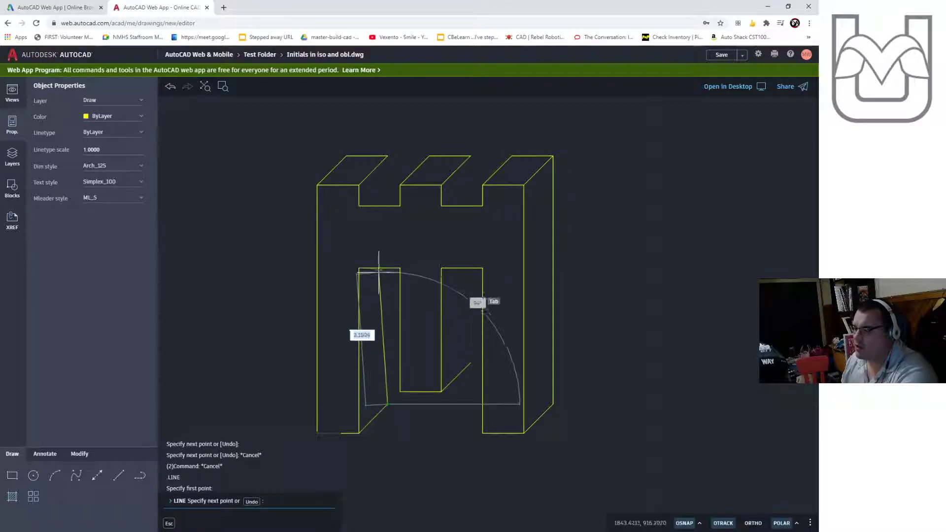
click(387, 268)
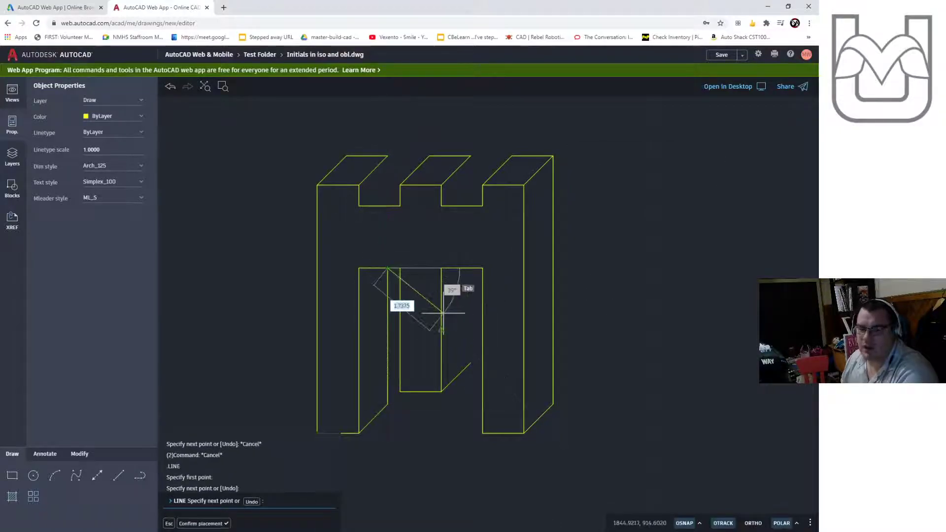
key(Escape)
key(Escape)
- Draw a vertical back edge inside the right slot from the receding line's end up to the slot's top
key(Return)
click(471, 364)
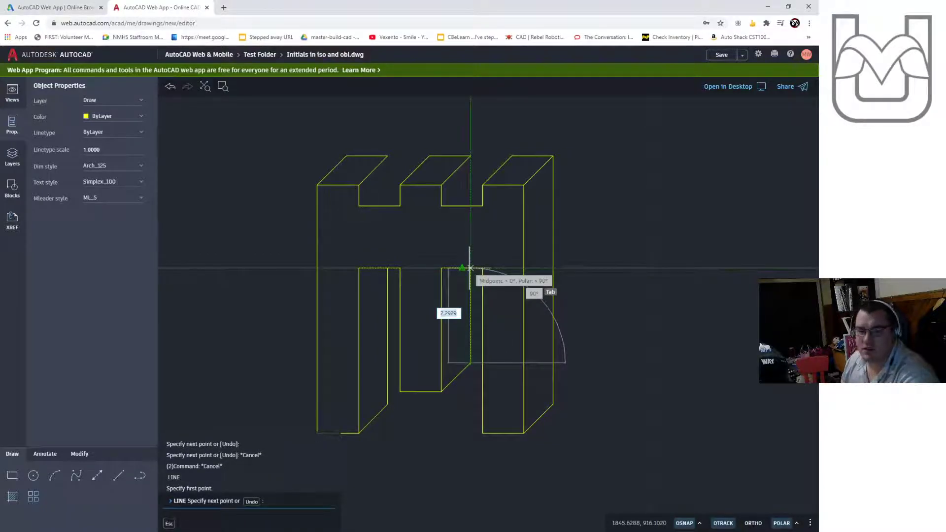
click(471, 269)
key(Escape)
key(Escape)
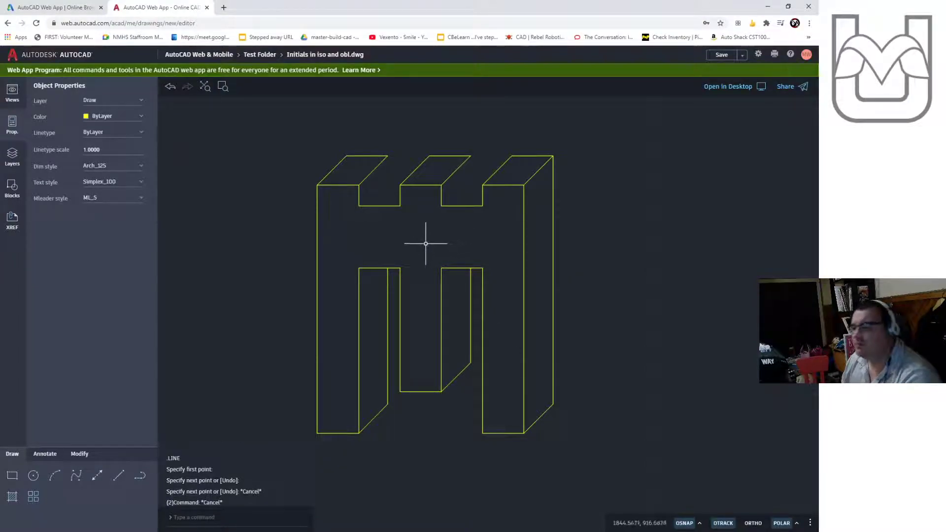
key(Escape)
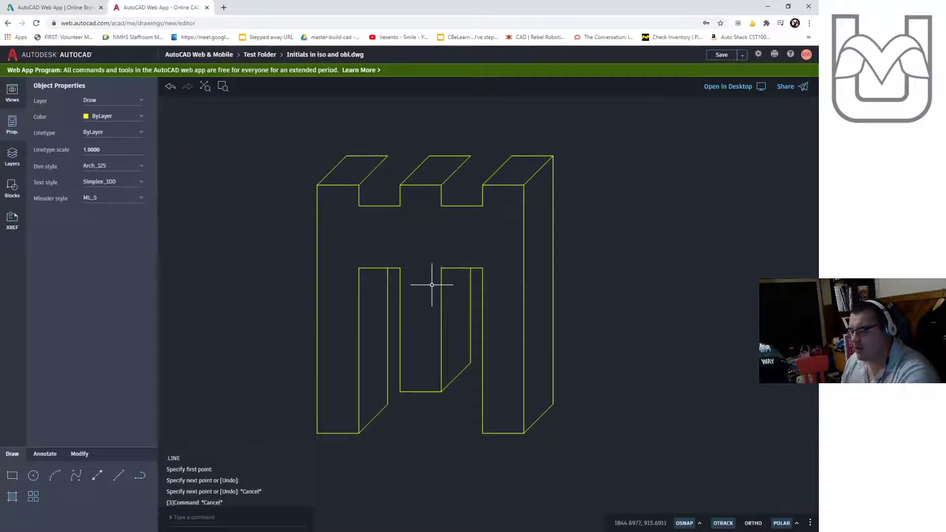
key(Return)
click(442, 268)
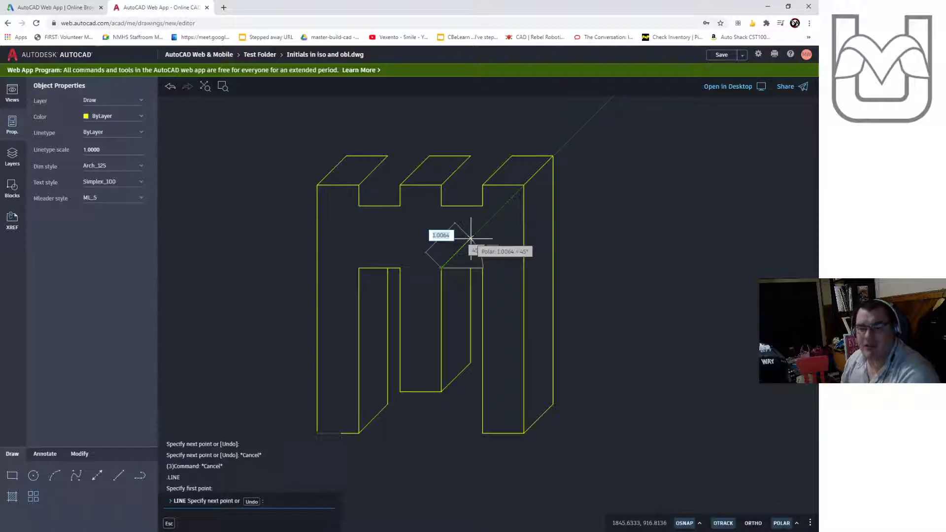
key(Escape)
key(Return)
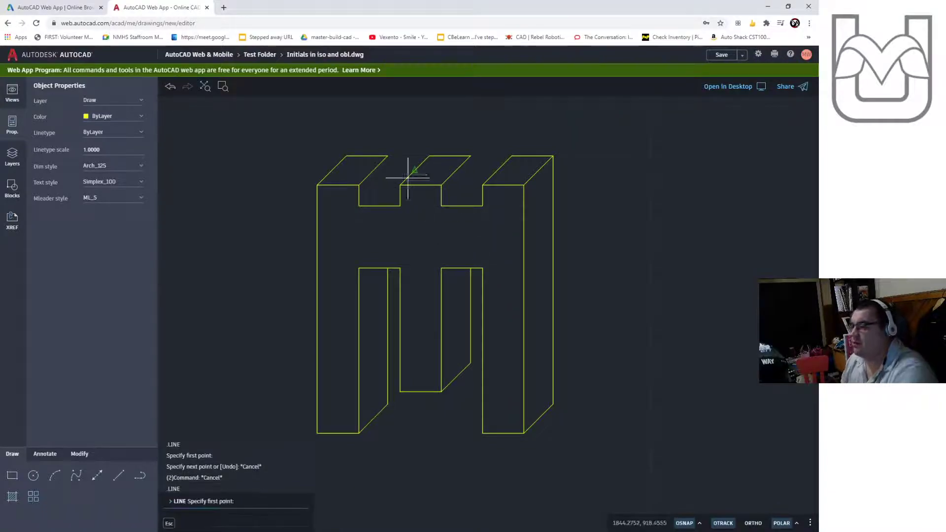
click(387, 155)
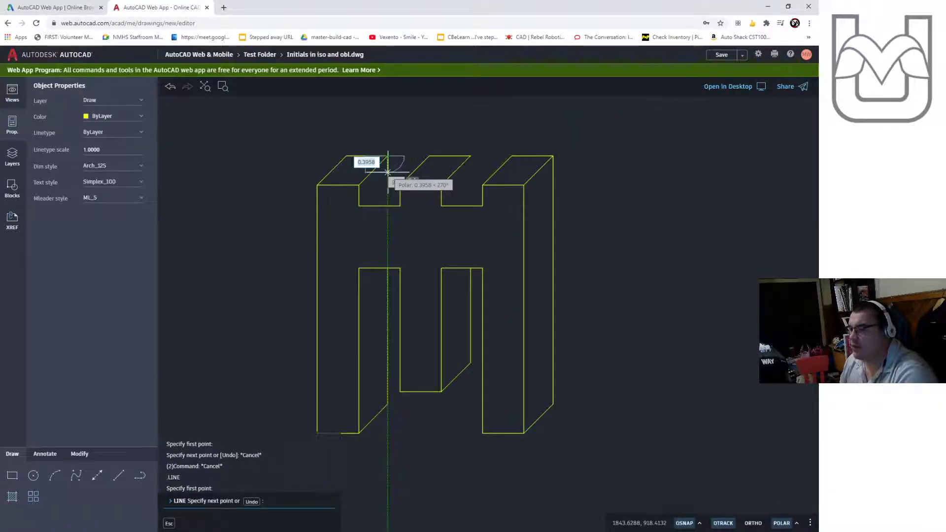
key(Escape)
- Draw a 1-unit 45° line from the left notch's inner bottom corner and a vertical line up to the left tooth's receding top
key(Return)
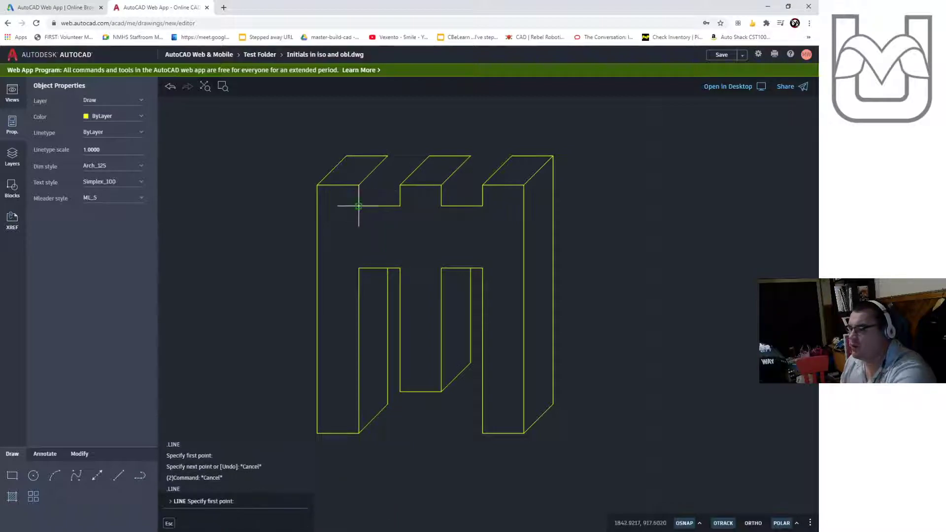
click(360, 203)
key(Return)
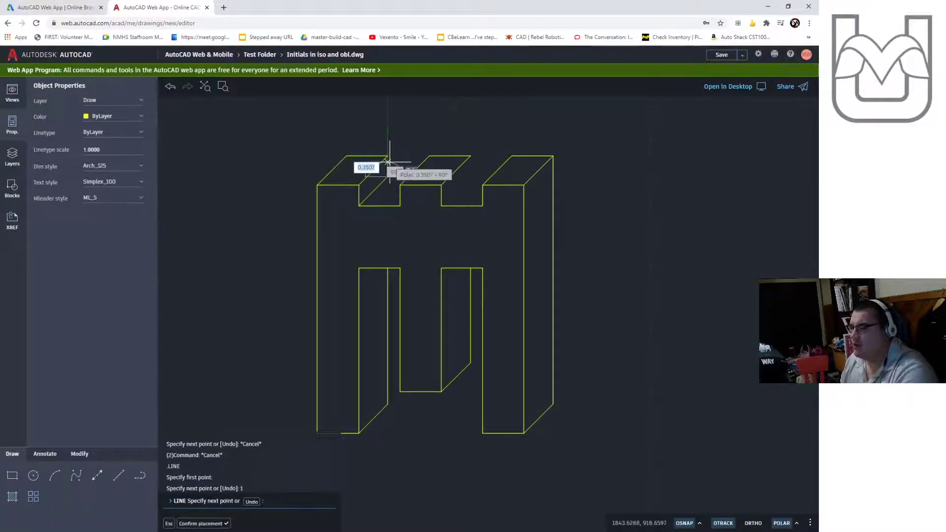
click(387, 157)
key(Escape)
- Draw a 1-unit 45° line from the right notch's inner bottom corner and a vertical line up to the middle tooth's receding top
key(Return)
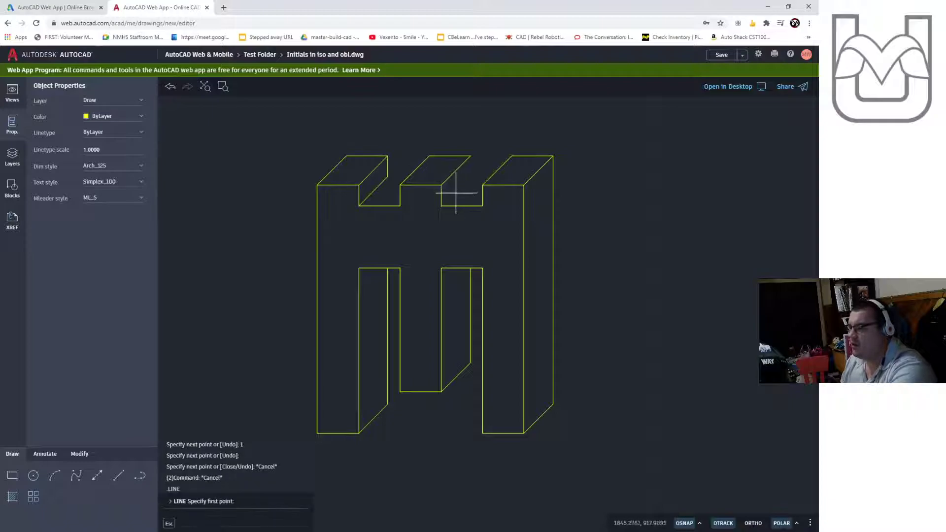
click(443, 202)
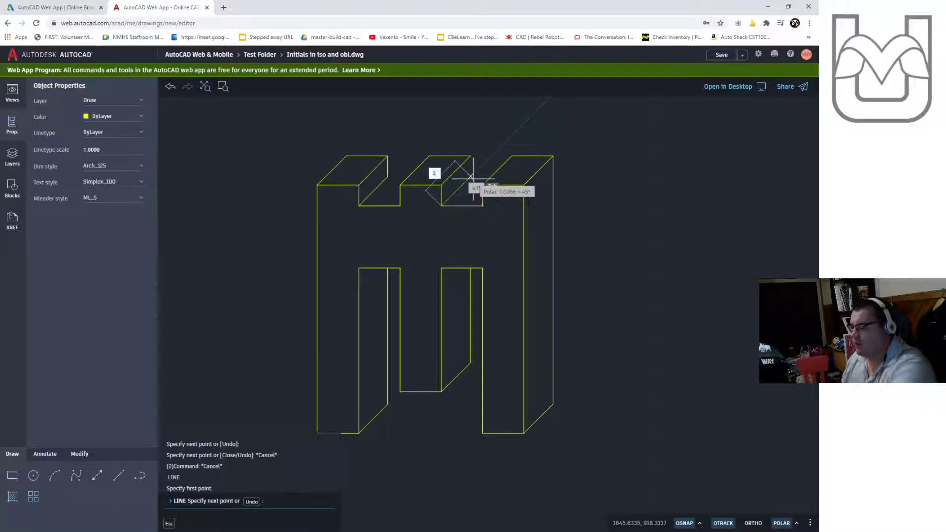
text(1)
key(Return)
click(470, 156)
key(Escape)
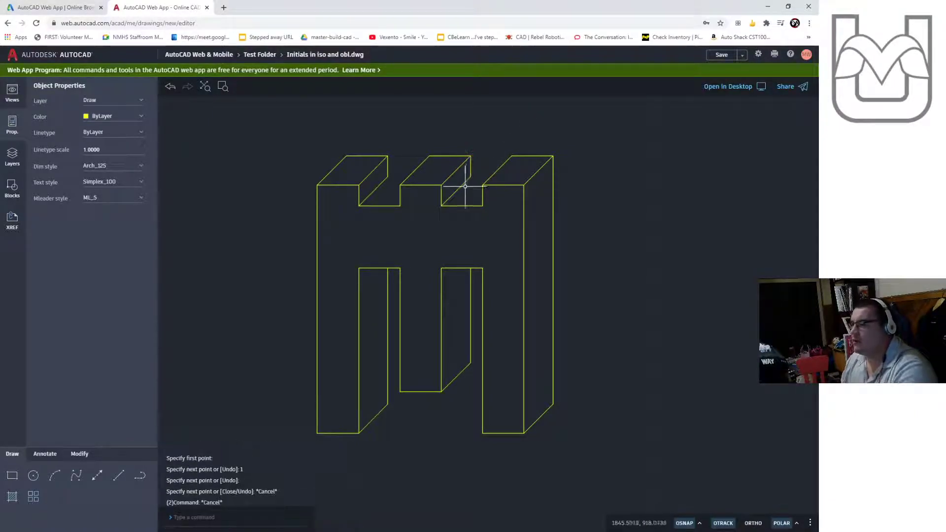
- Draw short horizontal back edges across the bottoms of both top notches
key(Return)
click(388, 177)
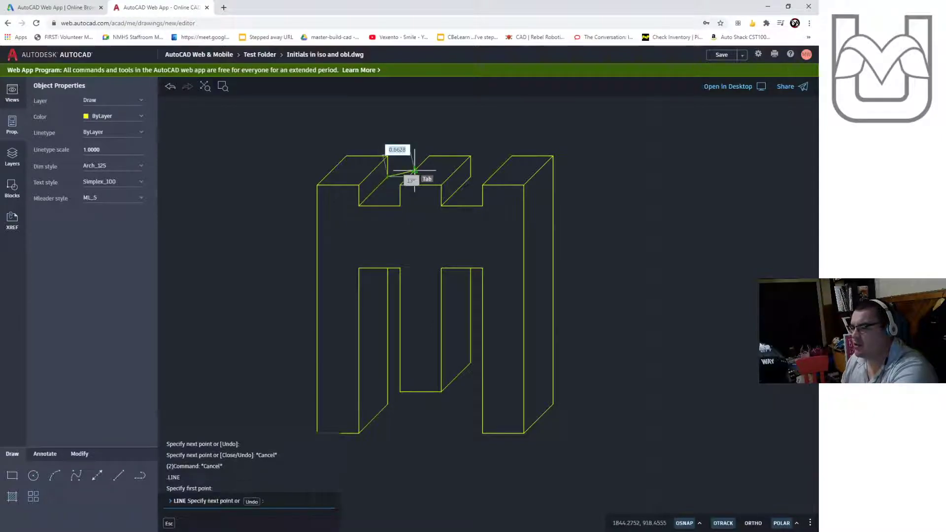
click(408, 177)
key(Escape)
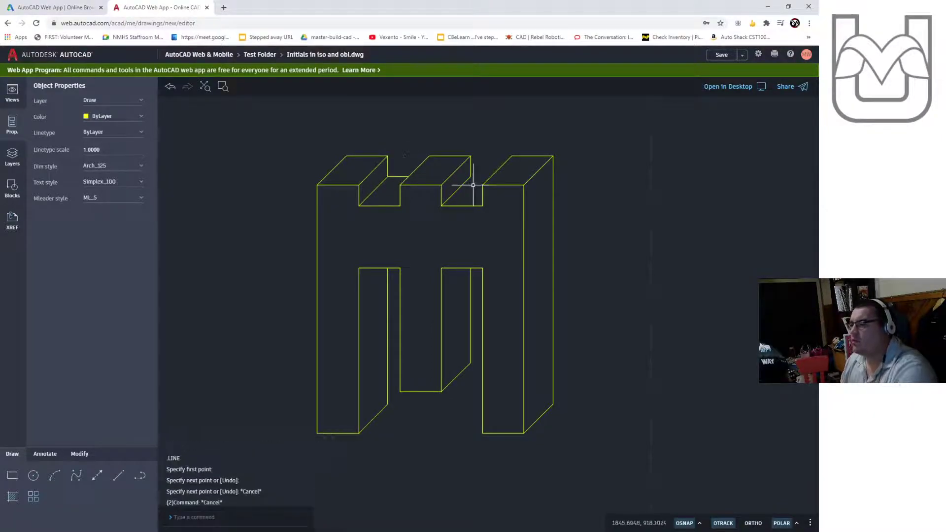
key(Return)
click(471, 176)
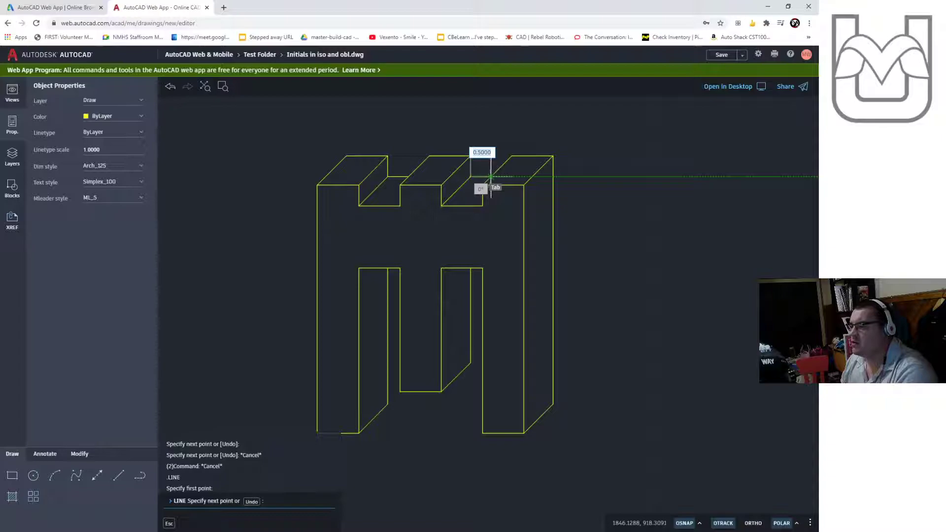
click(491, 176)
key(Escape)
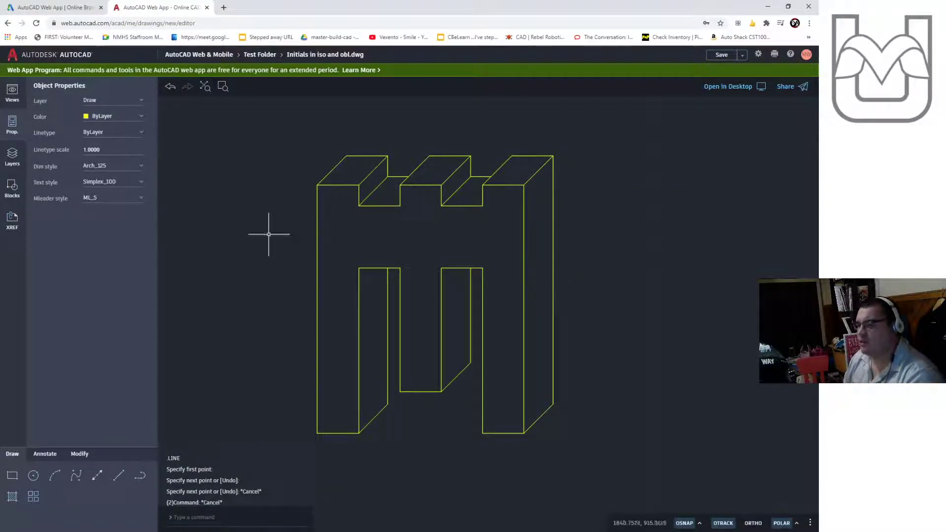
- Create a new layer named Dim, give it a green color, and make it the current layer
click(13, 153)
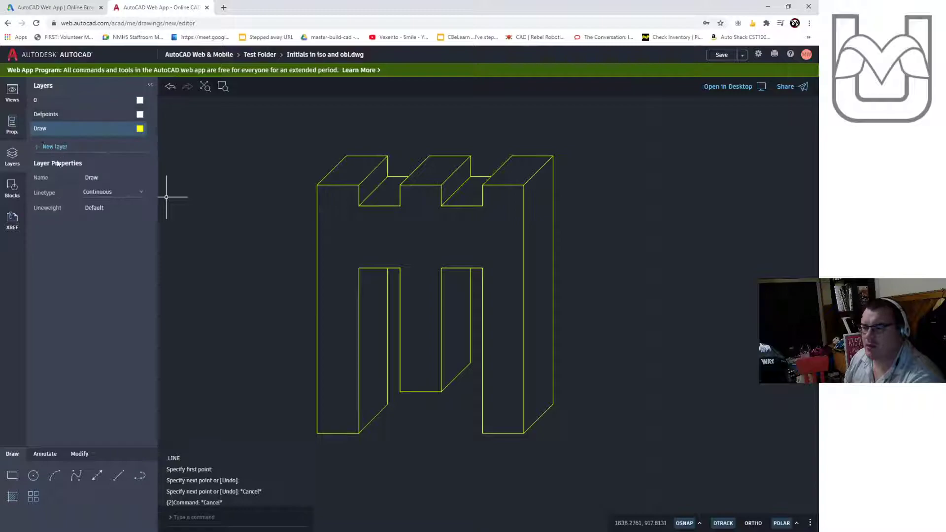
click(52, 147)
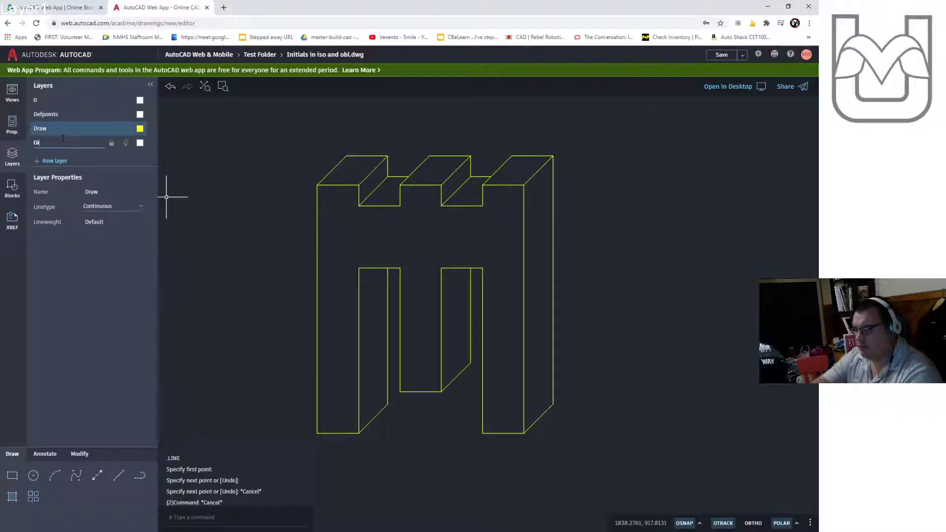
click(140, 142)
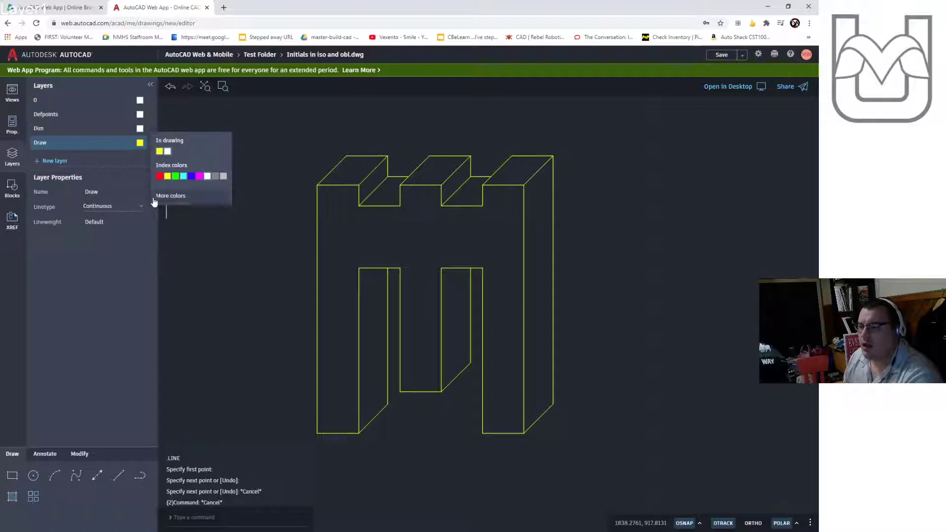
click(179, 173)
click(109, 128)
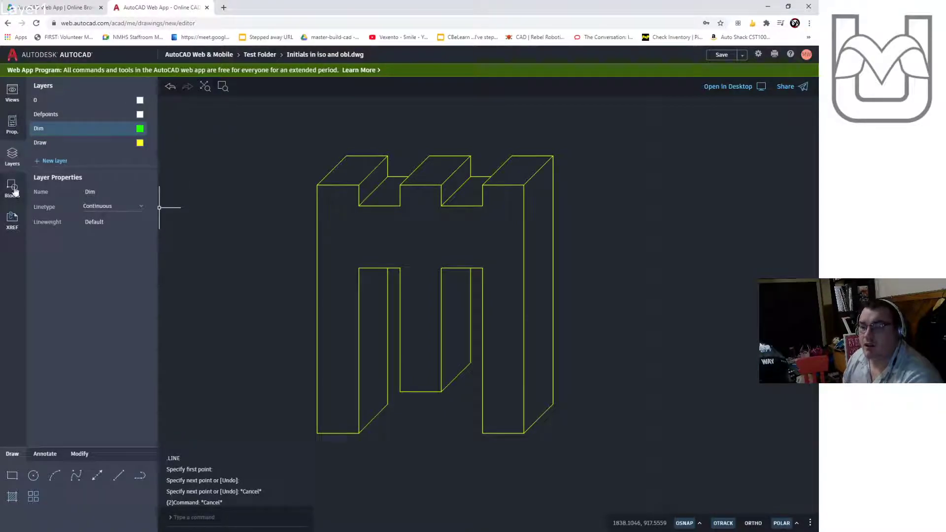
click(42, 454)
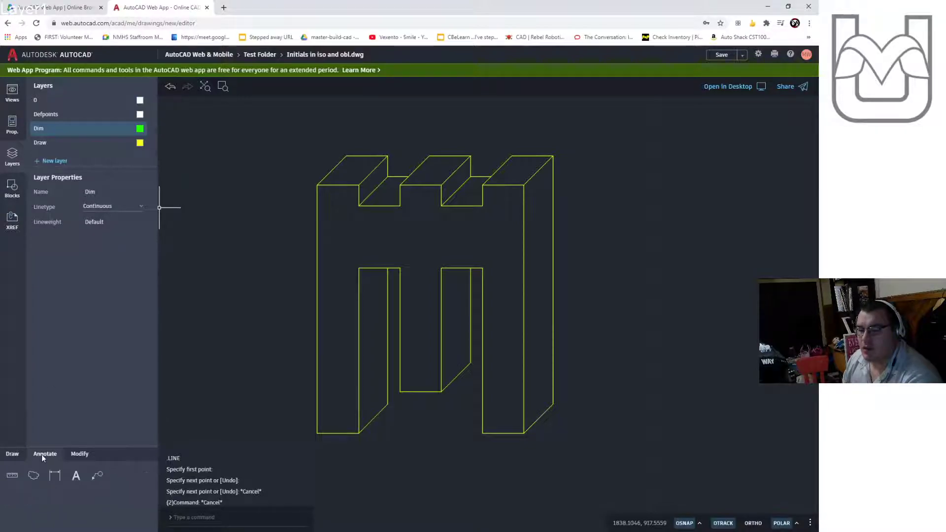
- Draw a short horizontal reference line from the bottom of the right leg's 45° receding edge
click(13, 454)
click(117, 475)
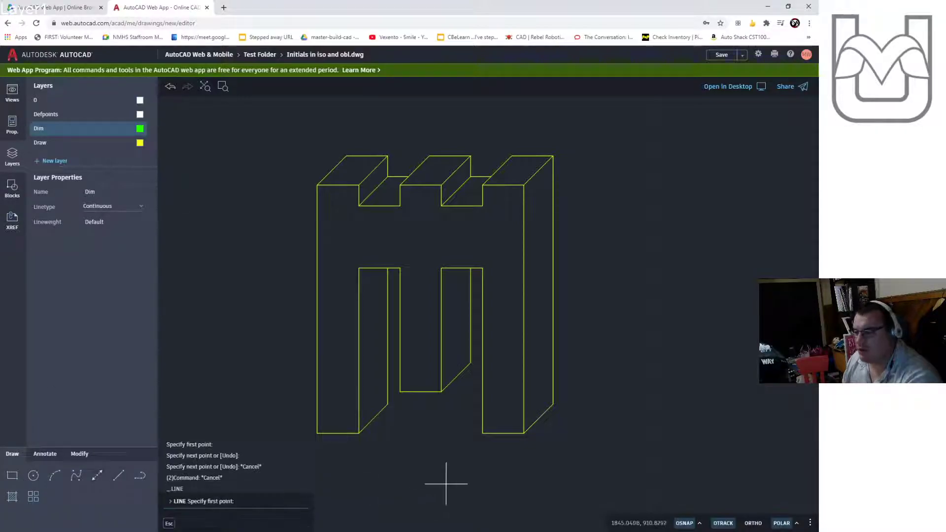
click(524, 433)
click(542, 433)
key(Escape)
key(Escape)
key(Escape)
scroll(558, 443, up, 7)
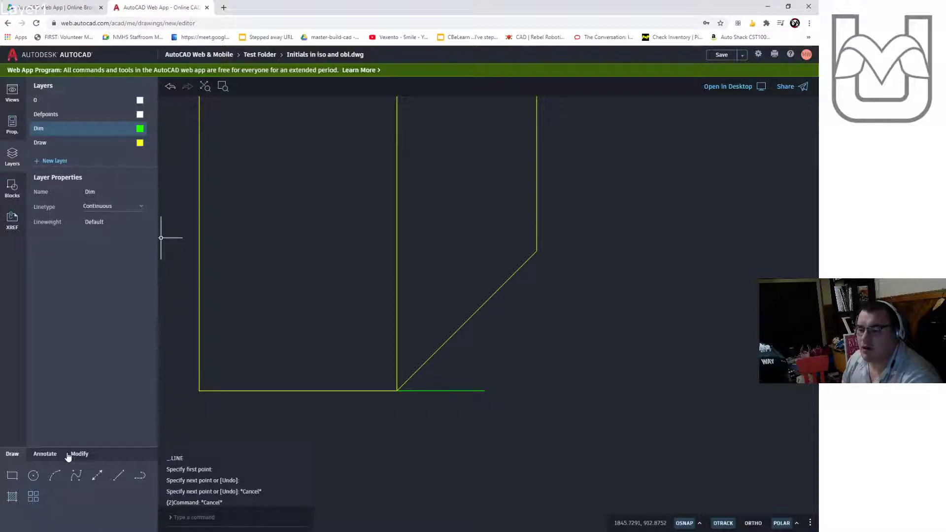
- Add an angular dimension between the horizontal reference line and the 45° receding edge
click(46, 454)
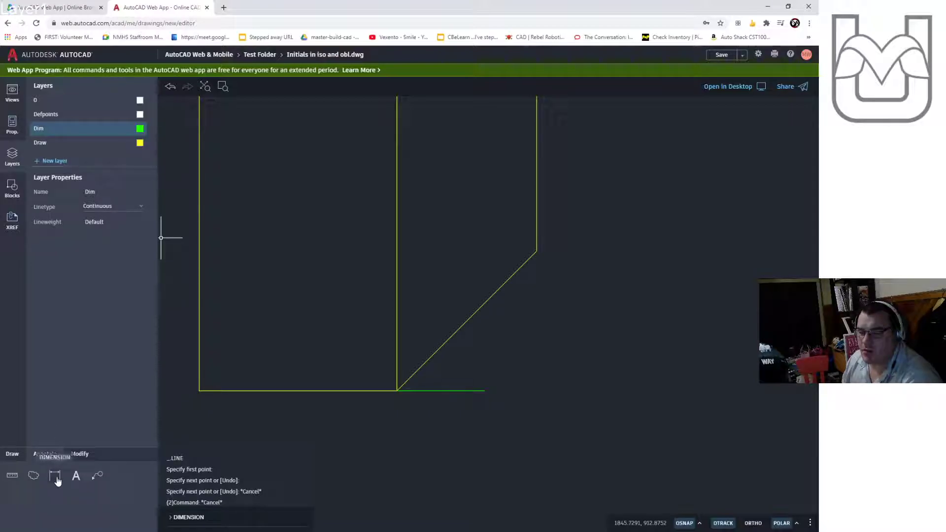
click(57, 480)
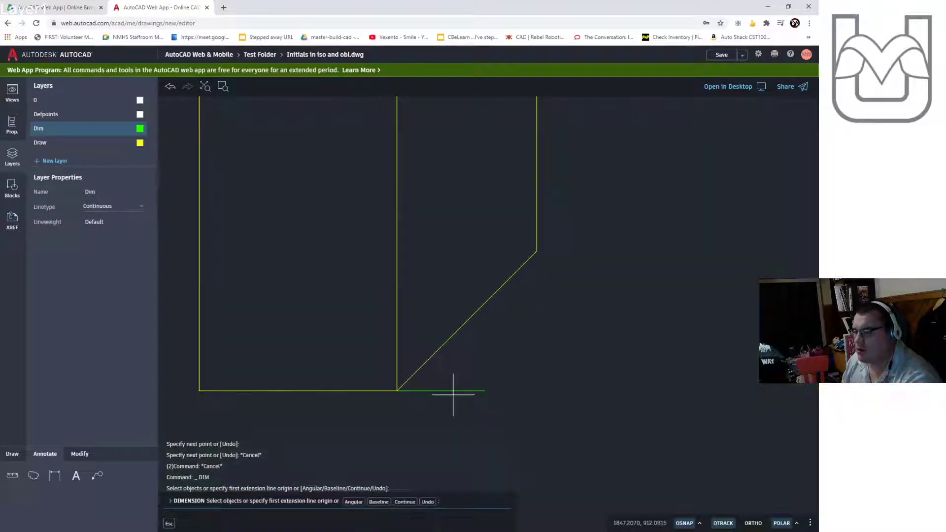
click(453, 391)
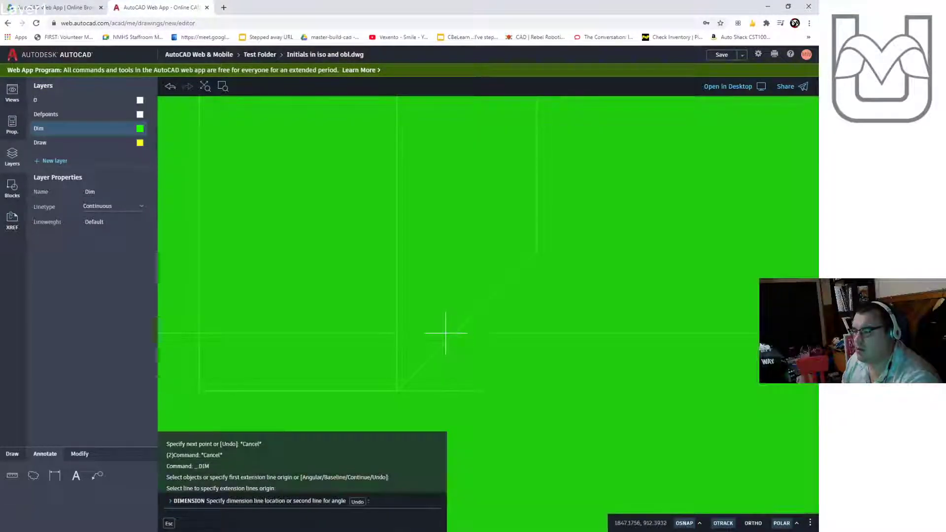
click(454, 332)
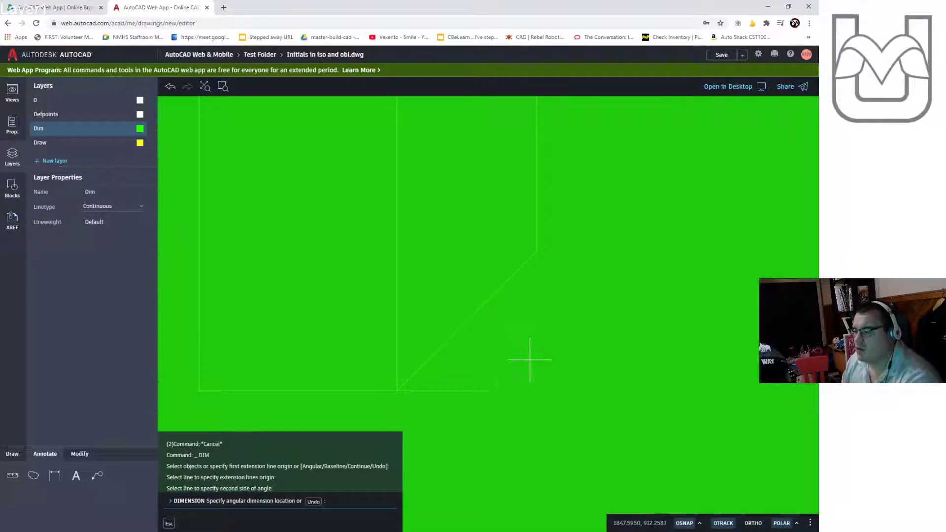
scroll(530, 360, down, 6)
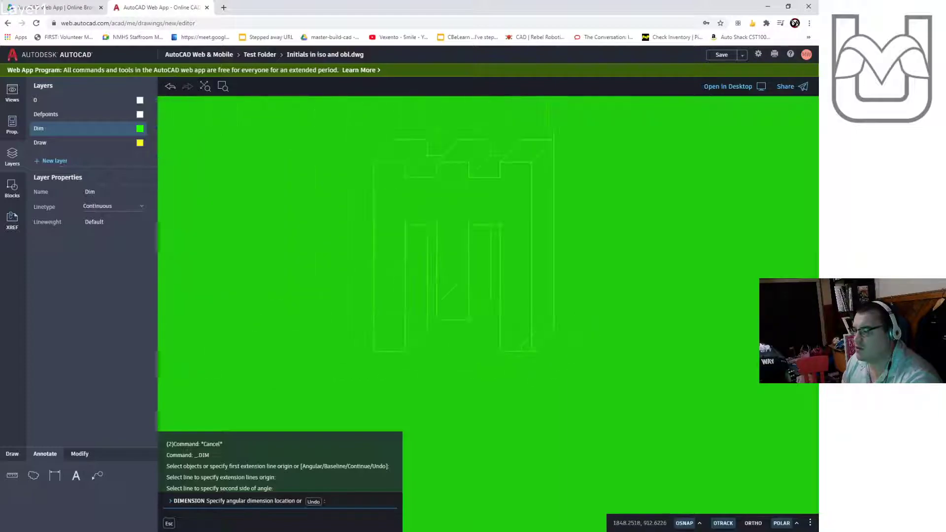
scroll(582, 327, down, 6)
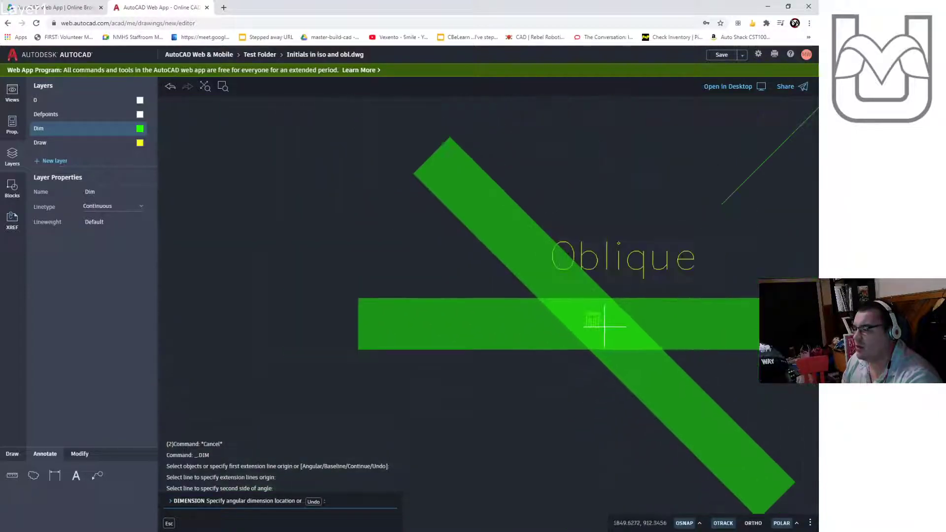
scroll(604, 326, down, 5)
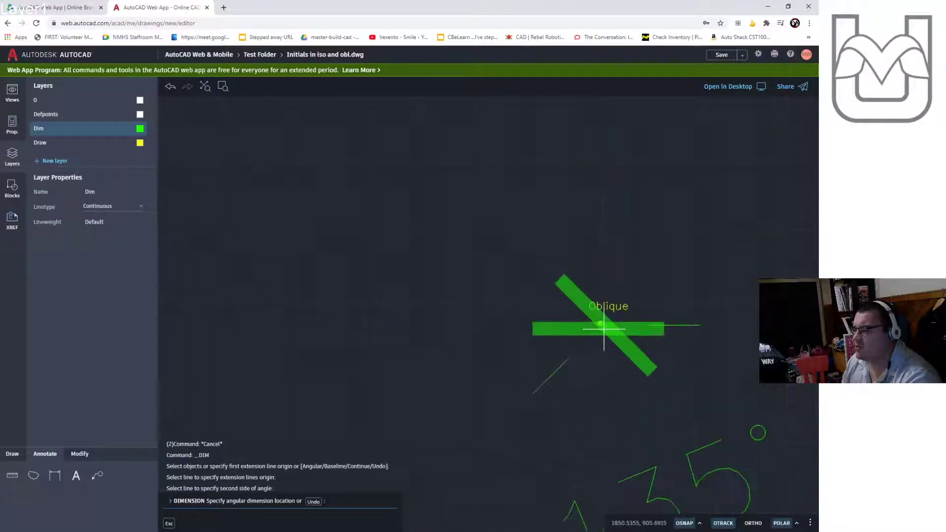
scroll(605, 326, up, 8)
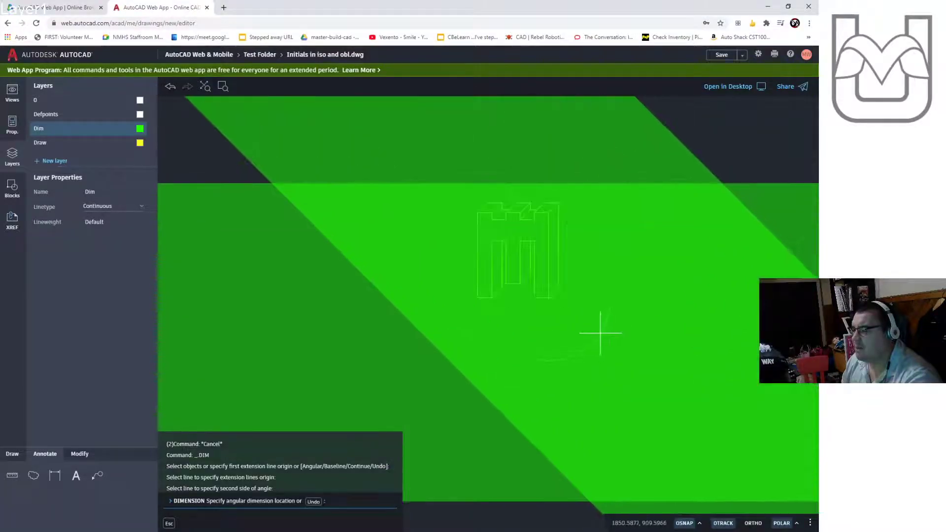
scroll(599, 333, up, 5)
click(562, 264)
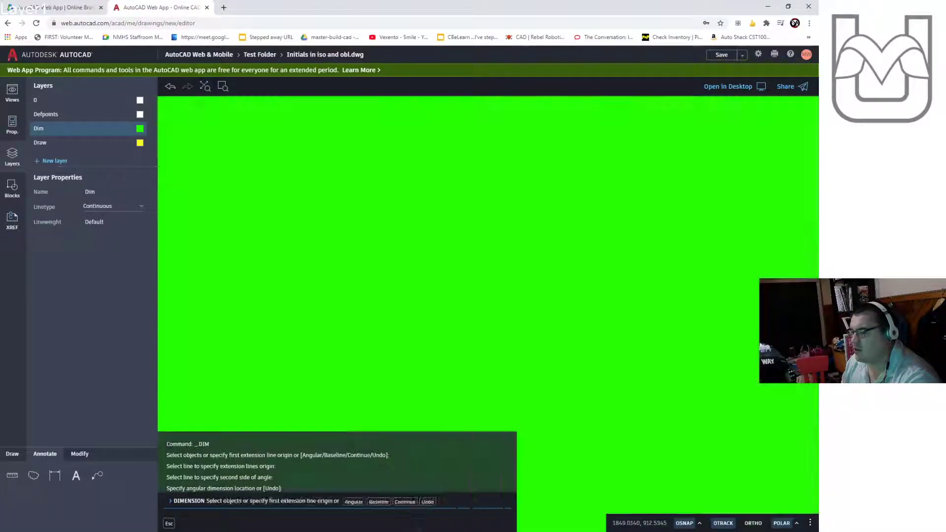
scroll(566, 323, down, 8)
middle_drag(540, 319, 405, 330)
key(Escape)
key(Escape)
key(Escape)
- Select the angular dimension and change its dimension style to Standard
click(669, 216)
click(603, 350)
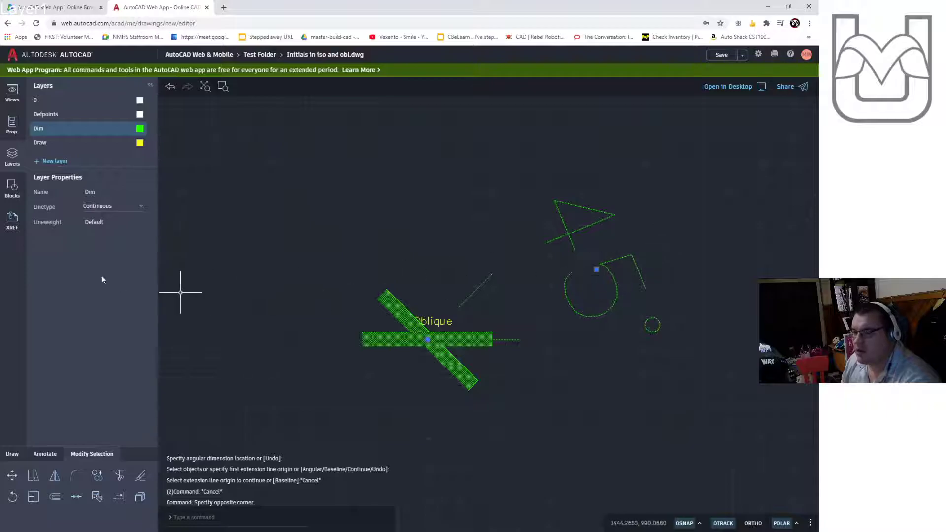
click(12, 124)
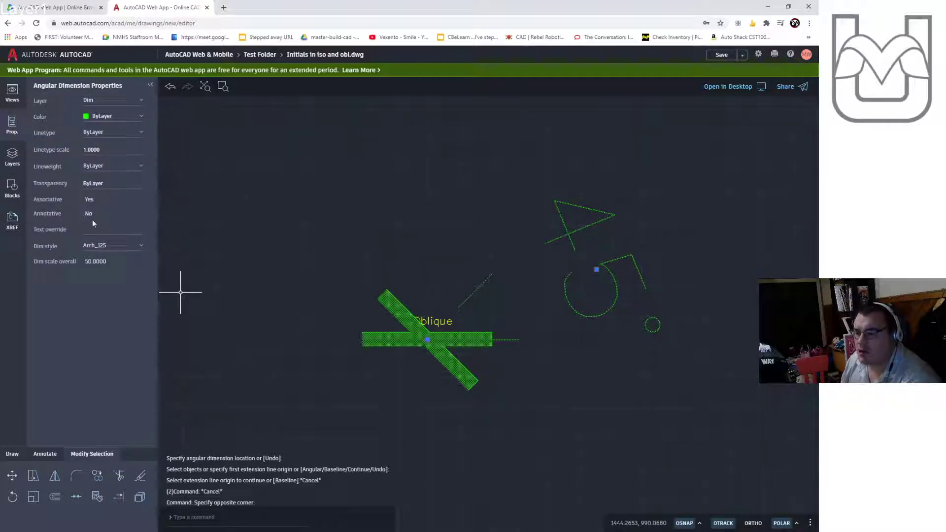
click(91, 248)
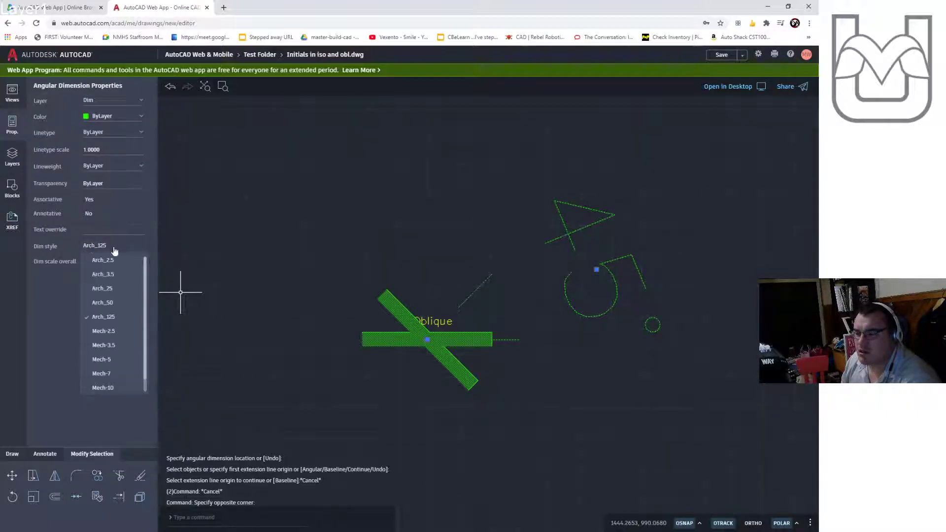
scroll(123, 362, down, 1)
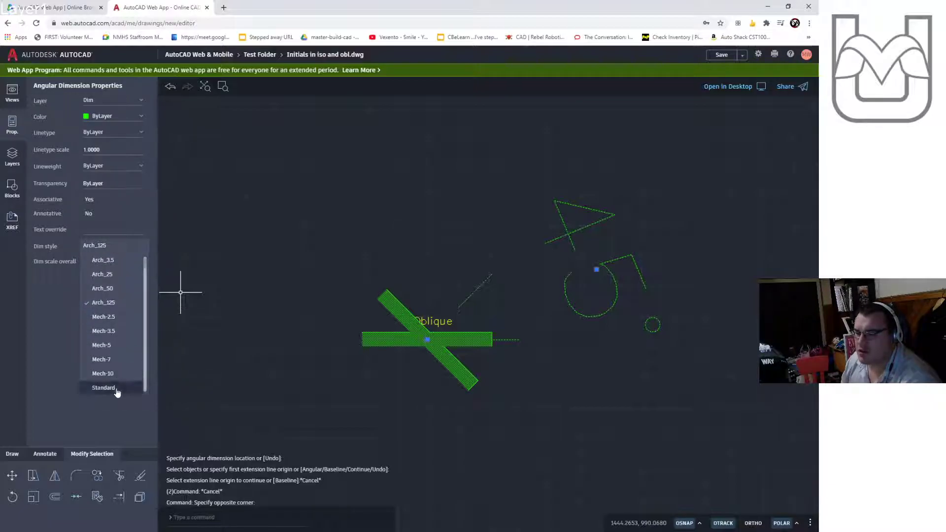
click(116, 388)
scroll(424, 340, up, 10)
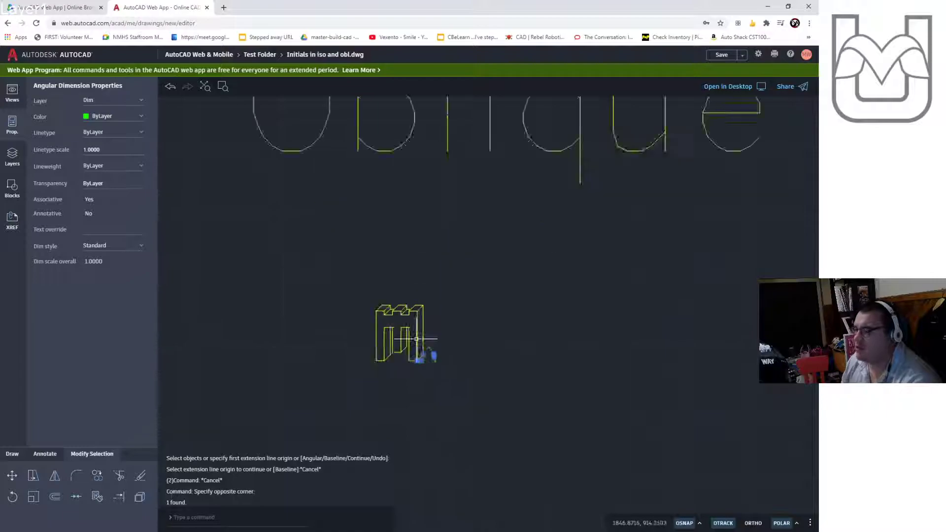
scroll(433, 374, up, 3)
scroll(404, 359, down, 5)
key(Escape)
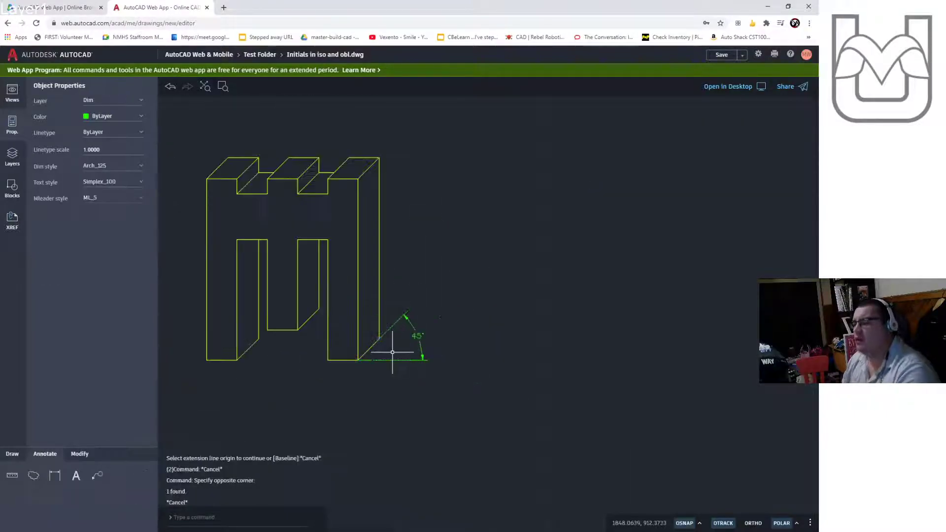
middle_drag(389, 355, 467, 350)
scroll(452, 343, up, 3)
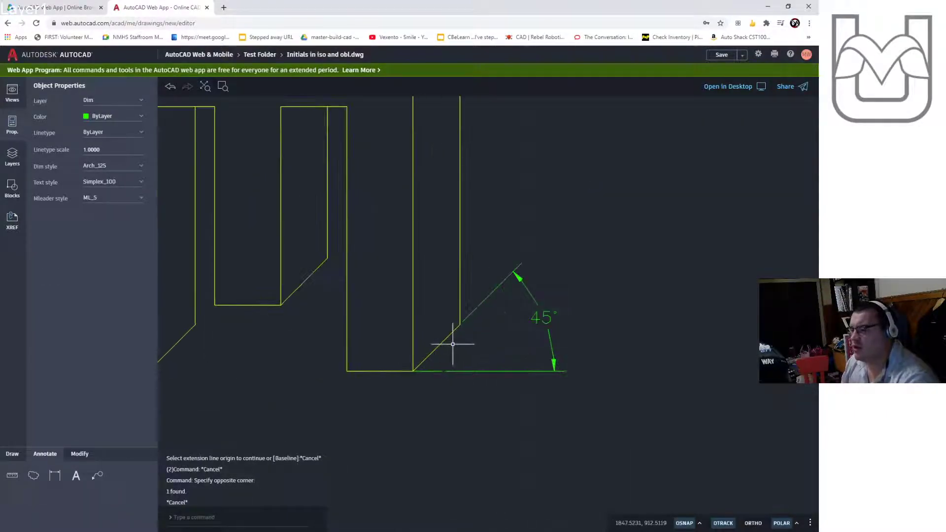
scroll(453, 344, down, 2)
scroll(433, 327, down, 8)
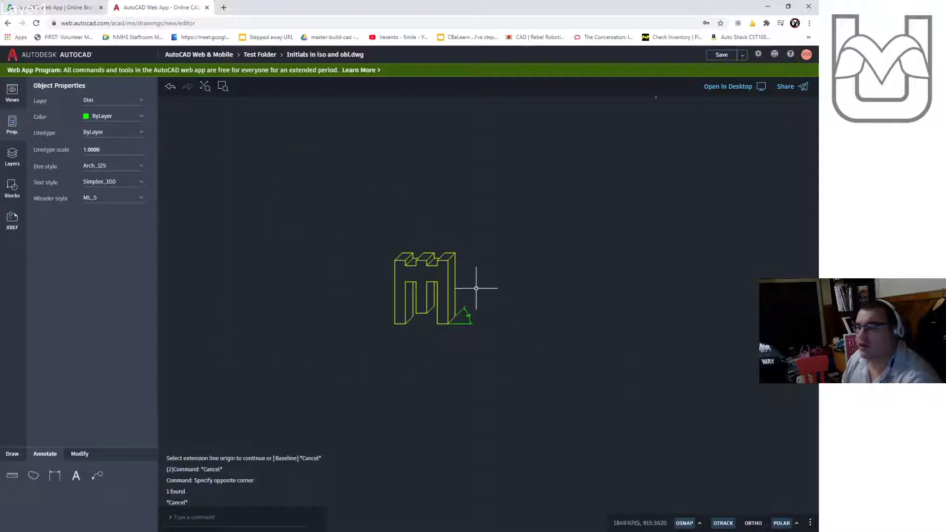
middle_drag(547, 268, 418, 299)
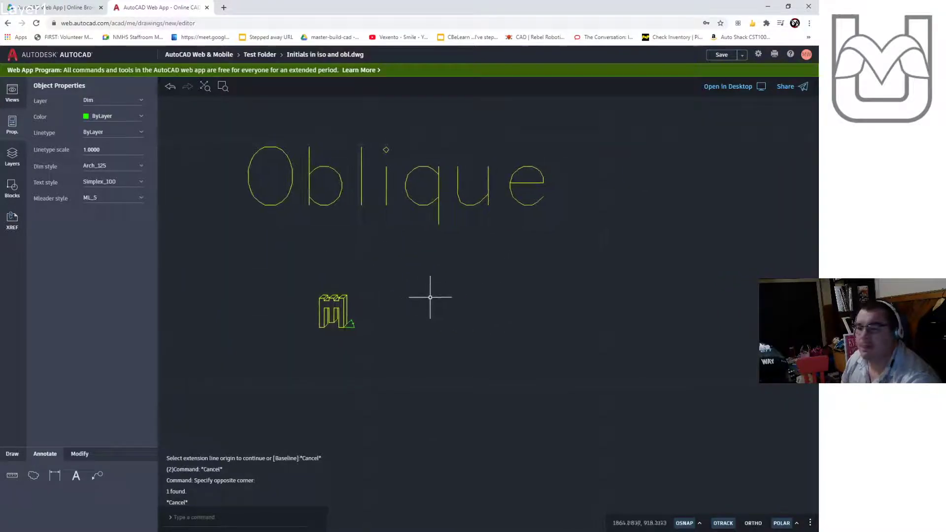
drag(450, 262, 292, 130)
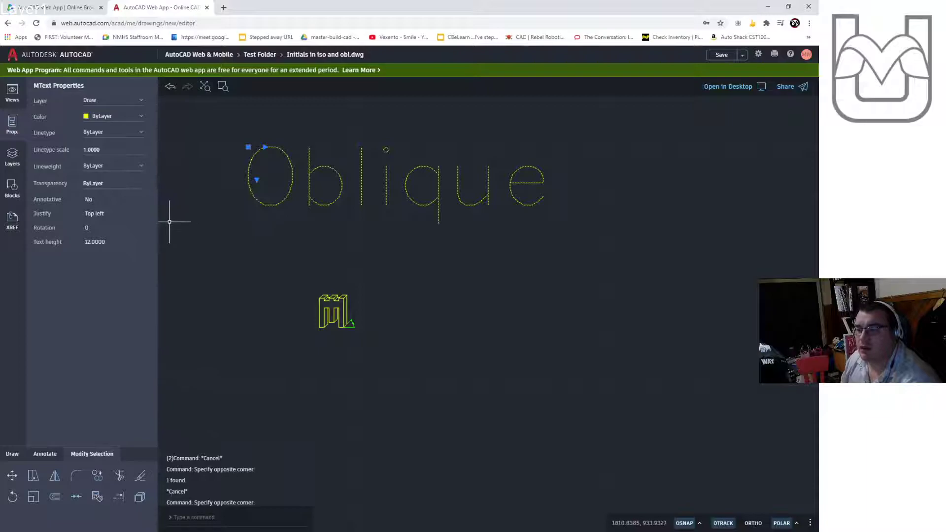
key(Escape)
scroll(389, 333, up, 6)
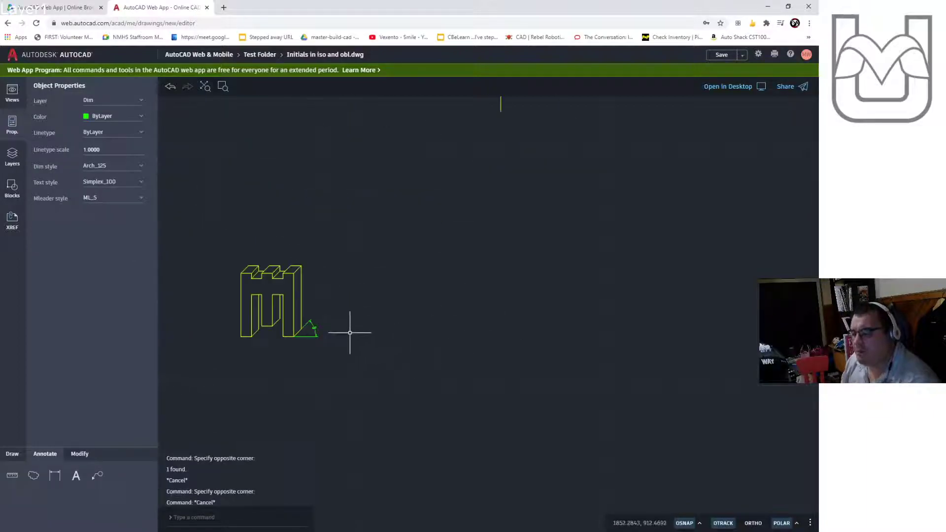
scroll(315, 340, down, 2)
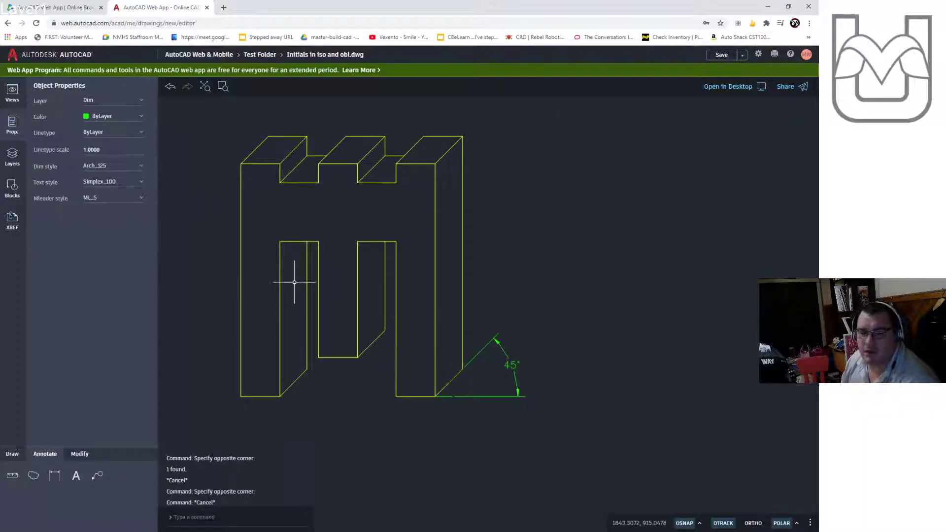
- View the block-letter alphabet reference image in the other browser window, then return to the drawing
click(1, 166)
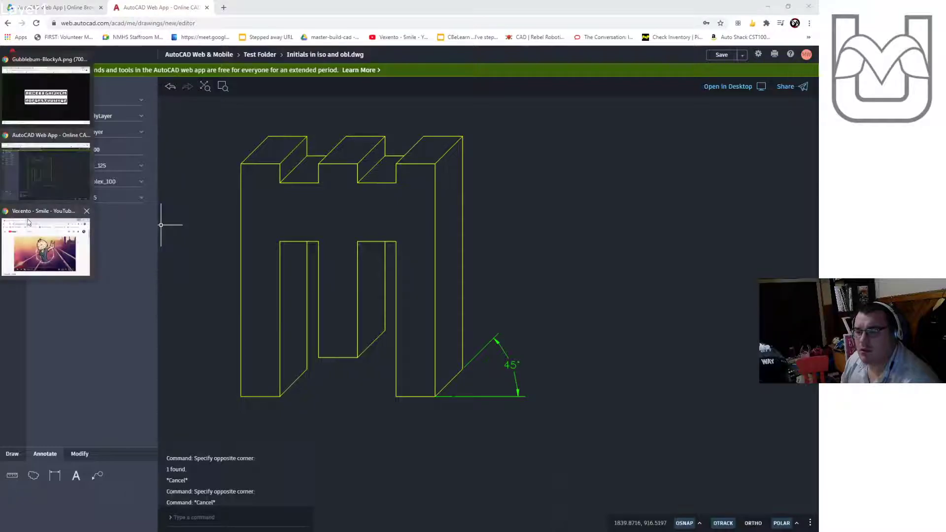
click(45, 94)
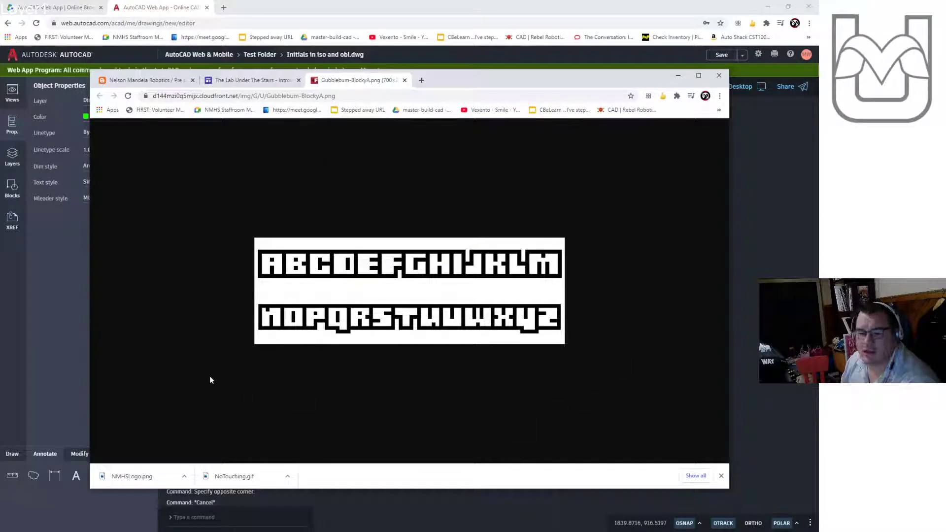
click(69, 312)
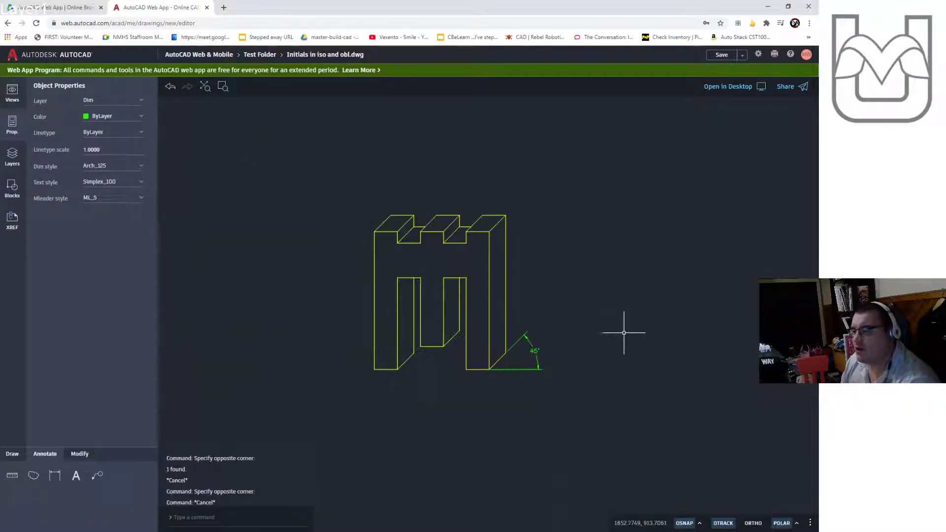
- Make Standard the current dimension style
middle_drag(623, 333, 435, 353)
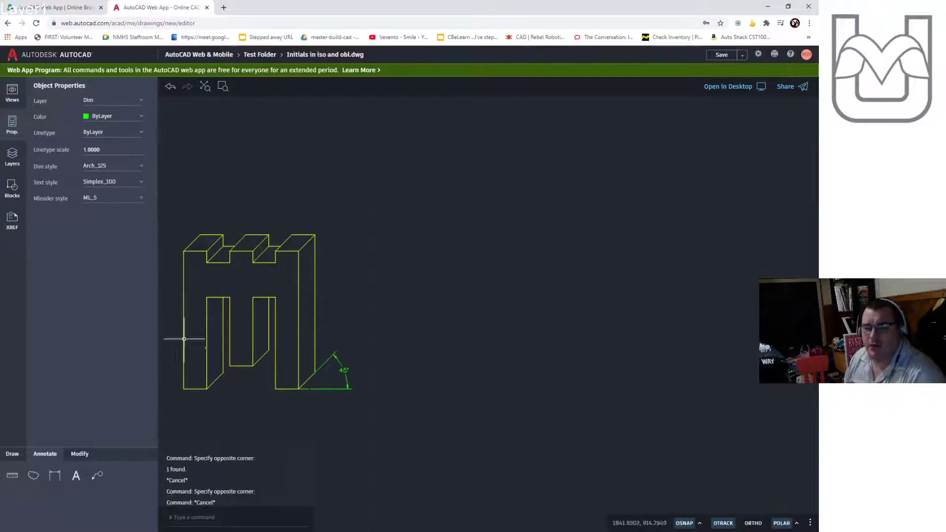
middle_drag(266, 343, 442, 342)
scroll(441, 339, up, 2)
scroll(441, 339, up, 1)
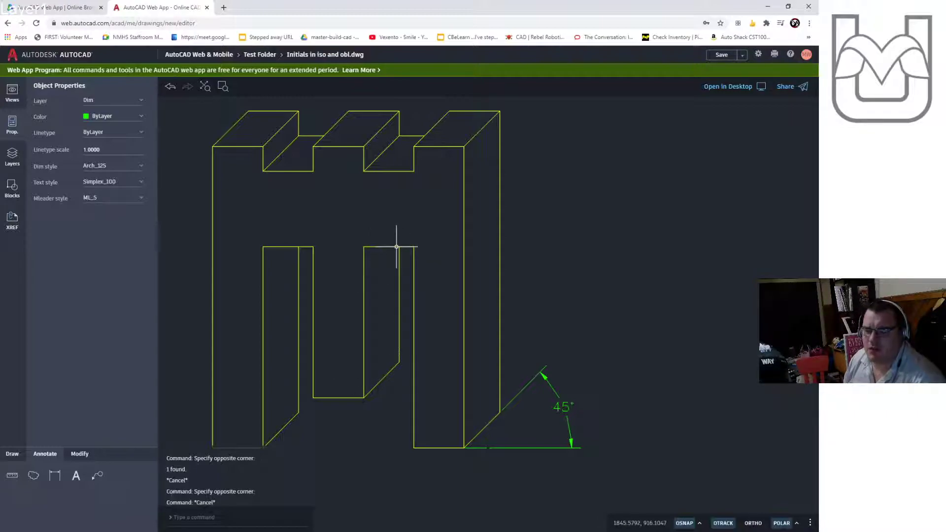
scroll(395, 247, down, 1)
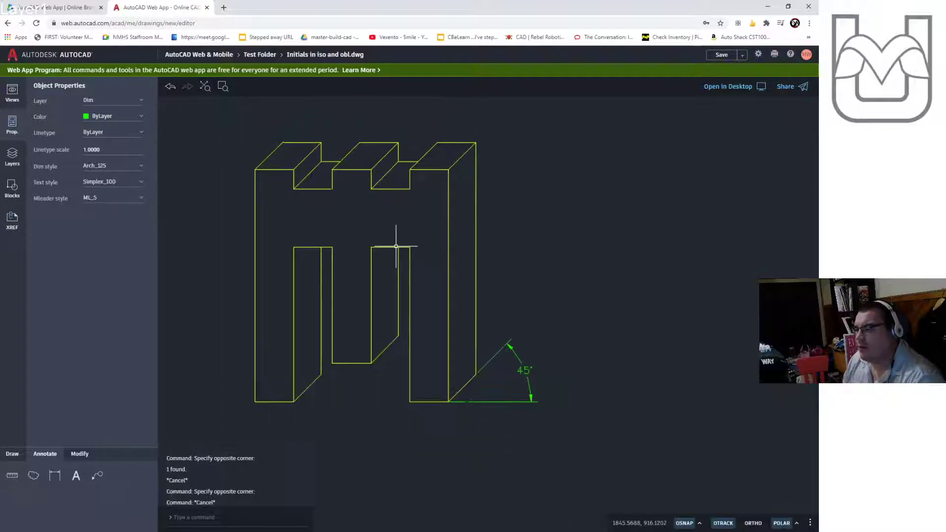
click(56, 477)
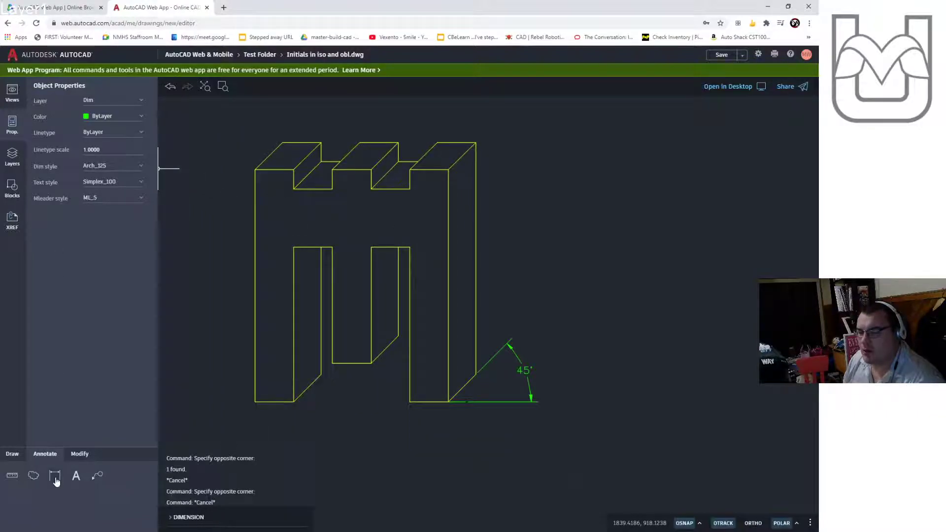
key(Escape)
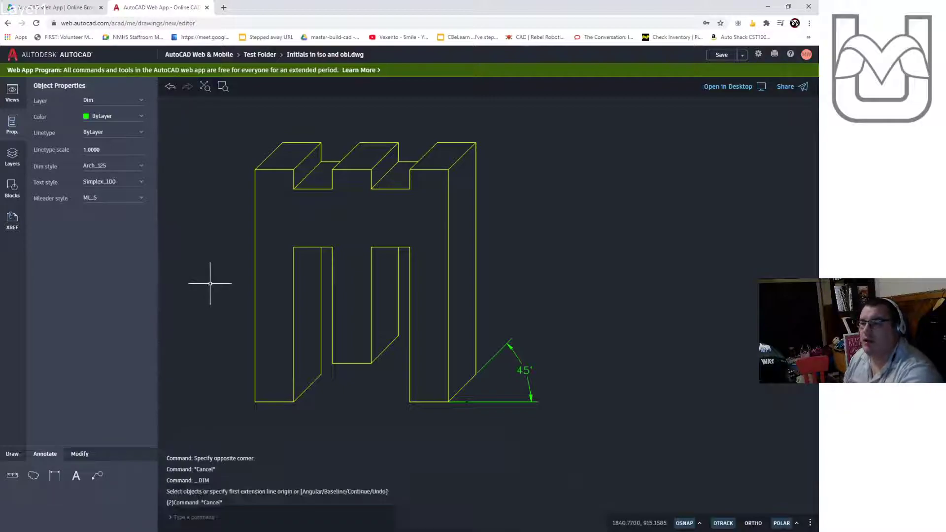
click(117, 169)
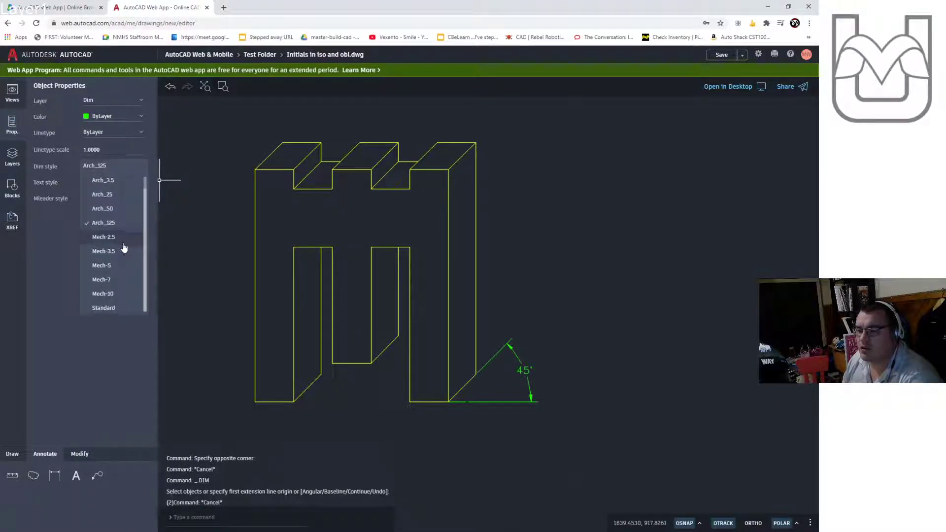
click(120, 310)
- Dimension the letter's full height along its left front edge with a vertical linear dimension
click(60, 477)
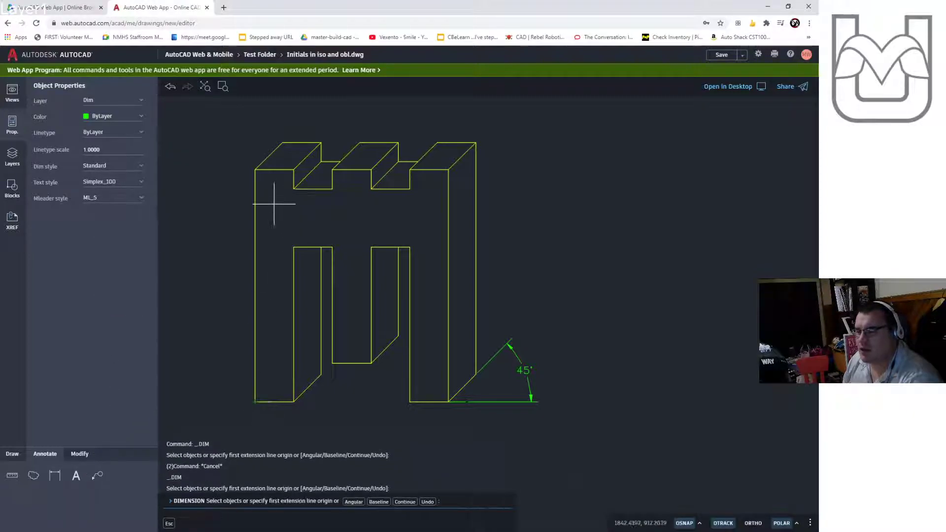
click(255, 169)
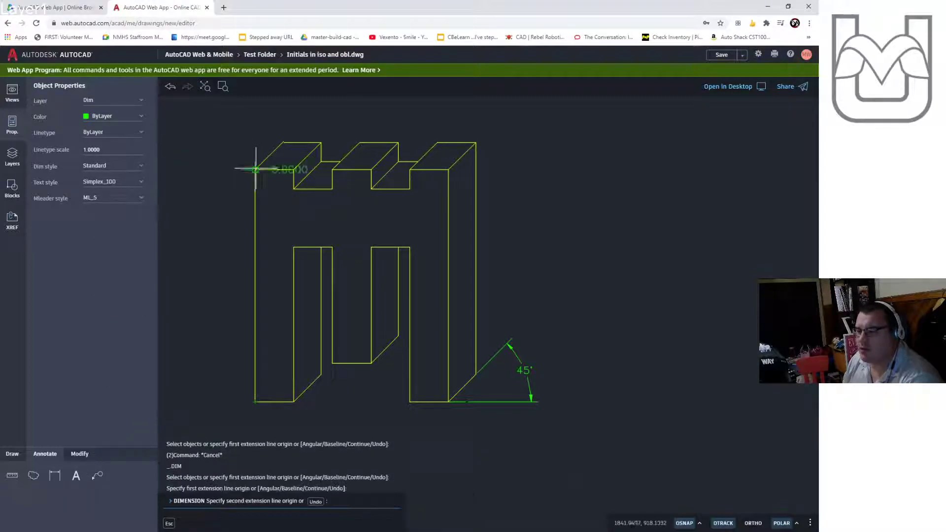
click(255, 402)
click(230, 353)
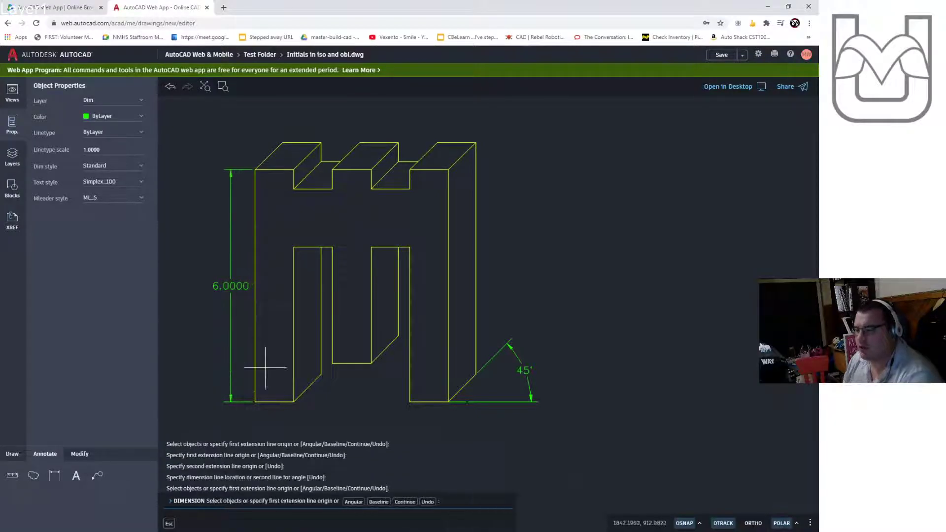
key(Escape)
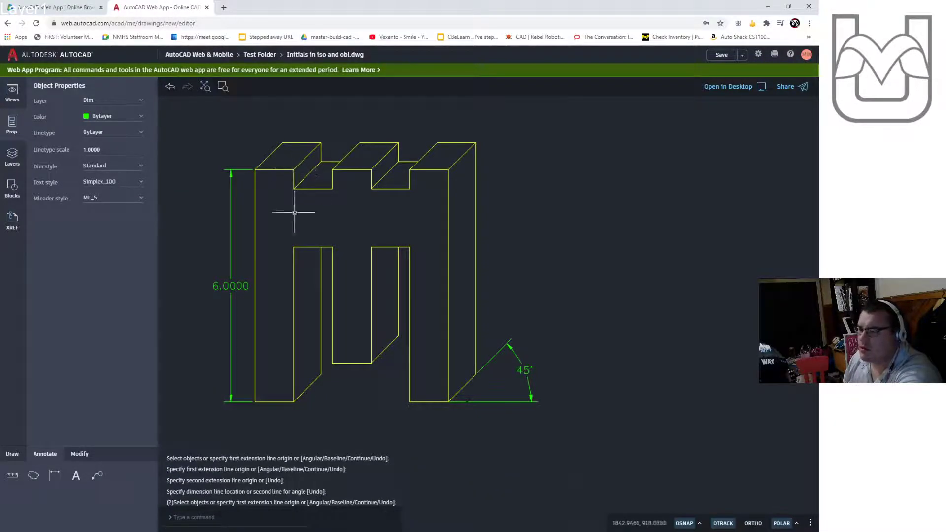
- Dimension the width of the letter's bottom-left stroke with a horizontal linear dimension below it
text(DIM)
key(Return)
click(294, 402)
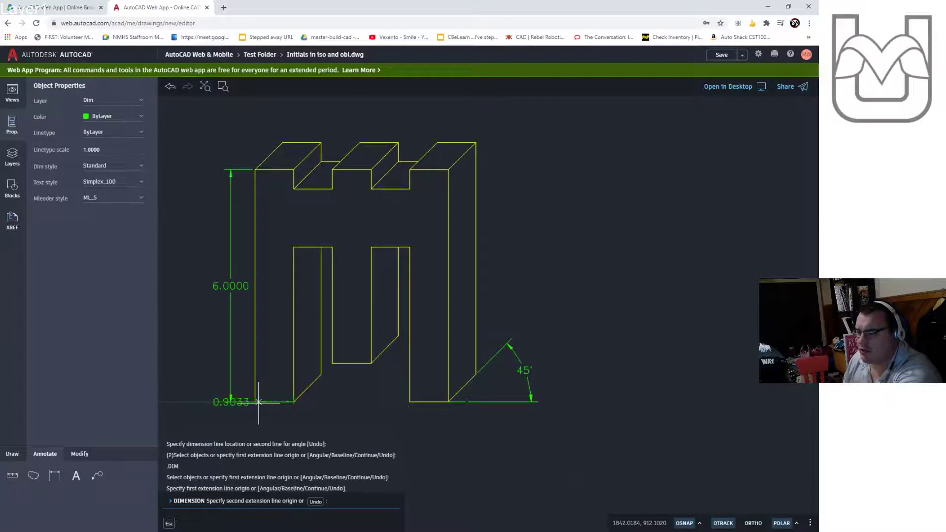
click(255, 402)
click(239, 422)
key(Escape)
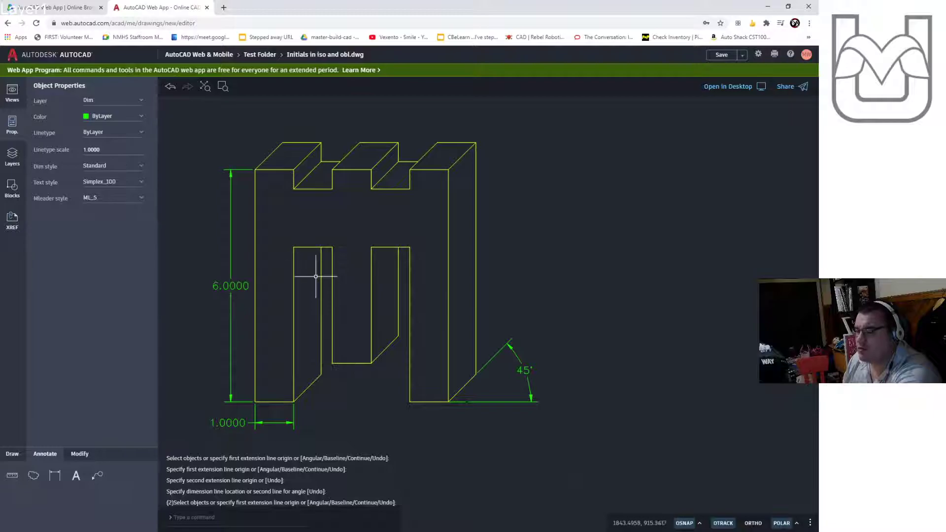
- Dimension the depth offset at the top of the left stroke with a vertical linear dimension placed to its left
key(Return)
key(Return)
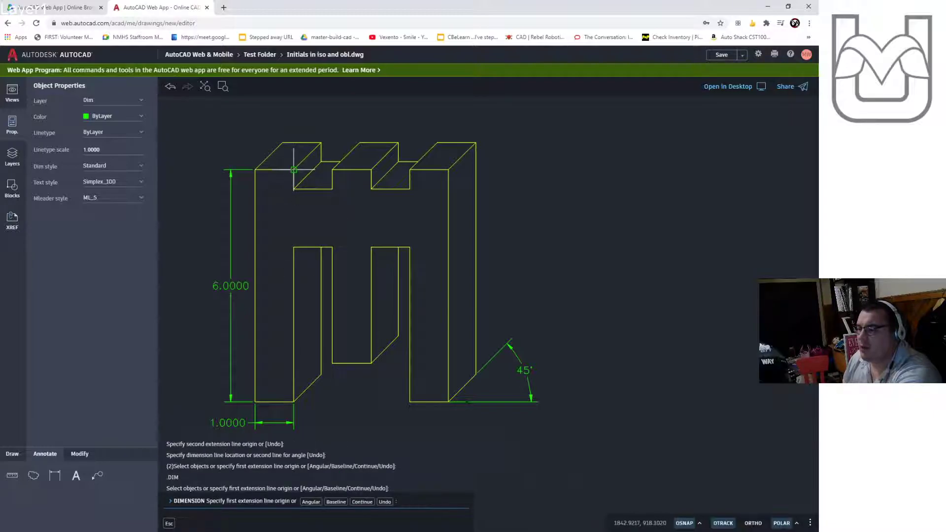
click(294, 170)
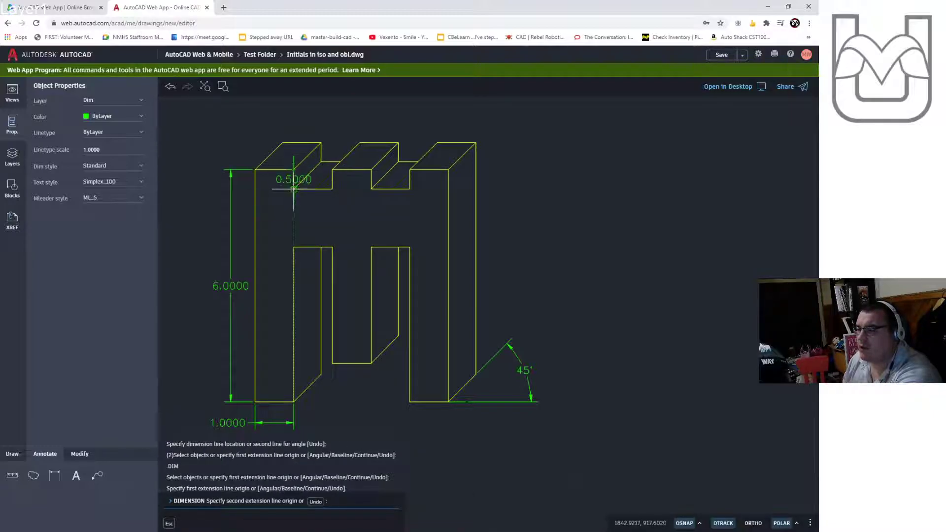
click(294, 189)
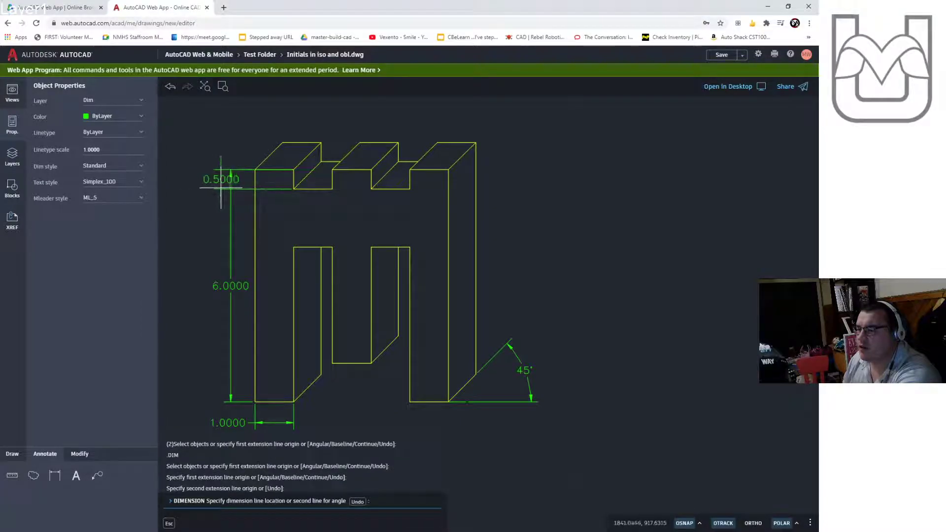
click(208, 185)
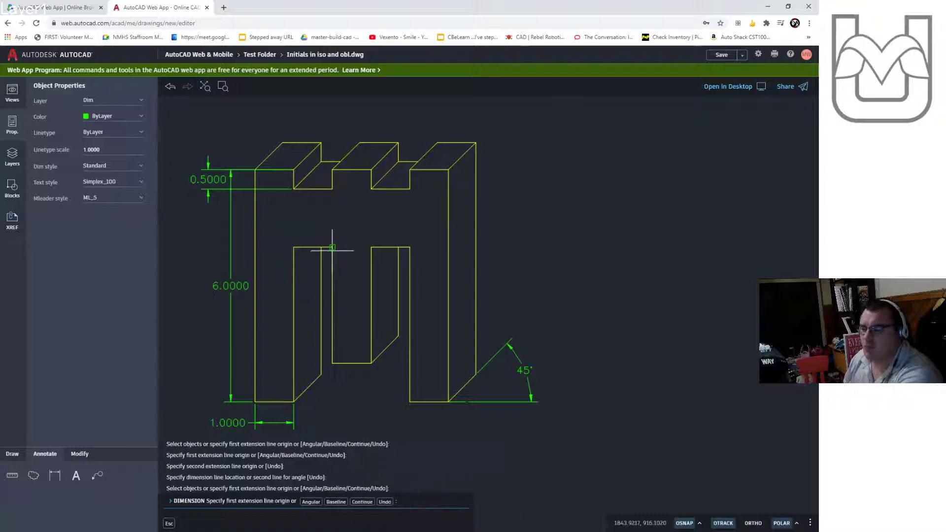
- Dimension the height of the letter's inner opening with a vertical linear dimension inside it
click(326, 290)
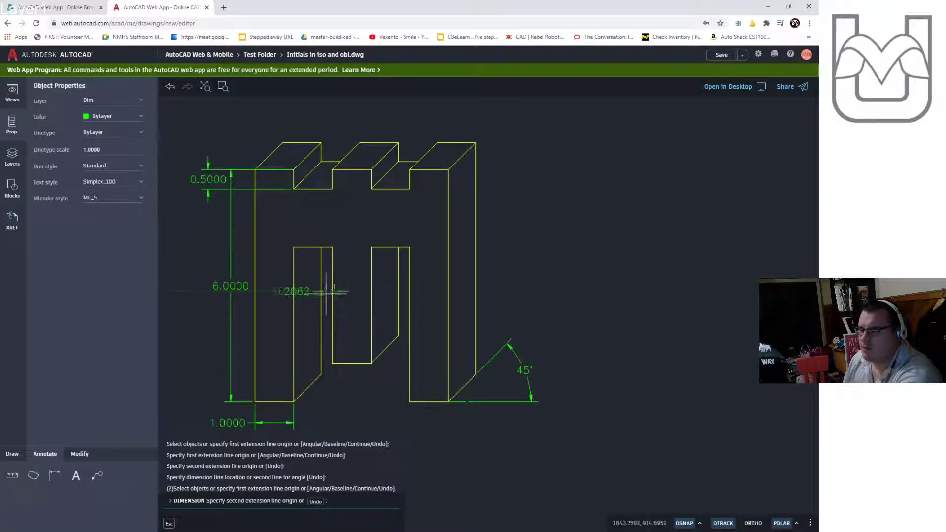
key(Escape)
key(Return)
click(333, 247)
click(332, 363)
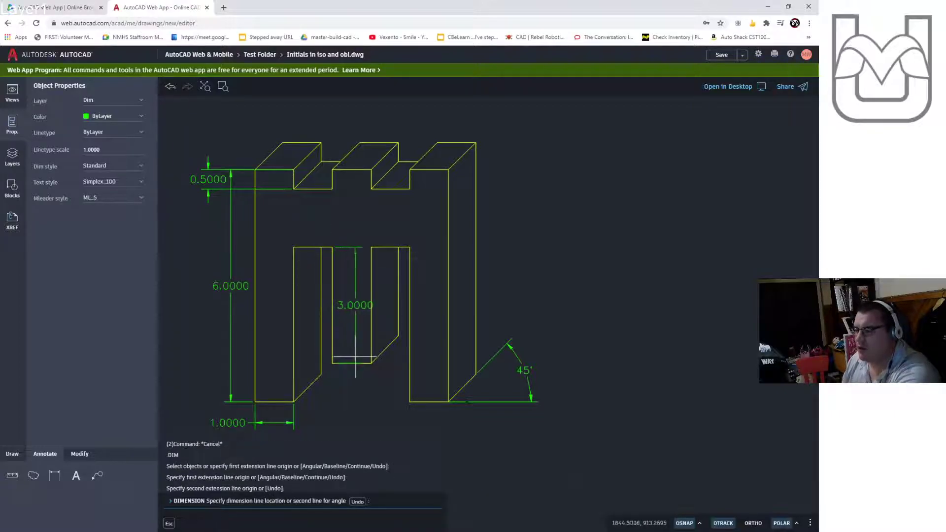
click(351, 357)
key(Escape)
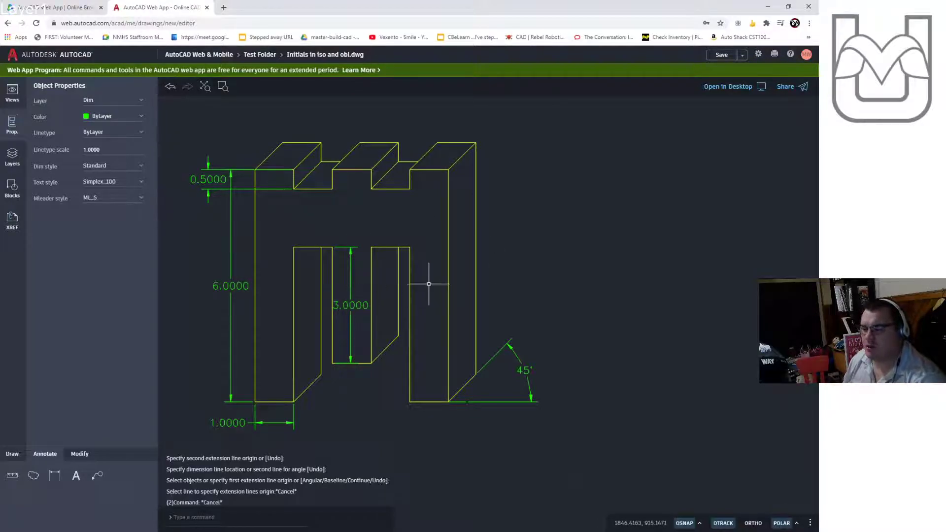
- Dimension the width of the first top tooth segment with a horizontal linear dimension above the letter
scroll(429, 281, down, 3)
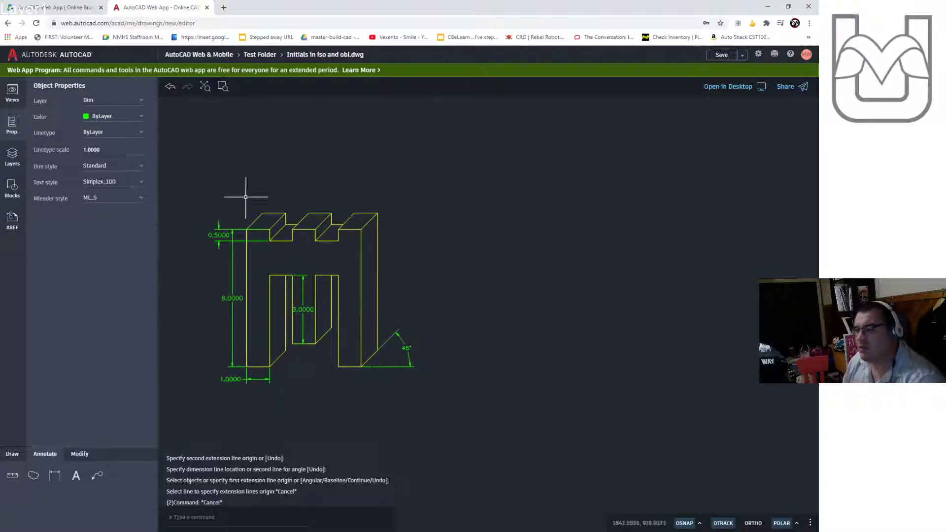
key(Return)
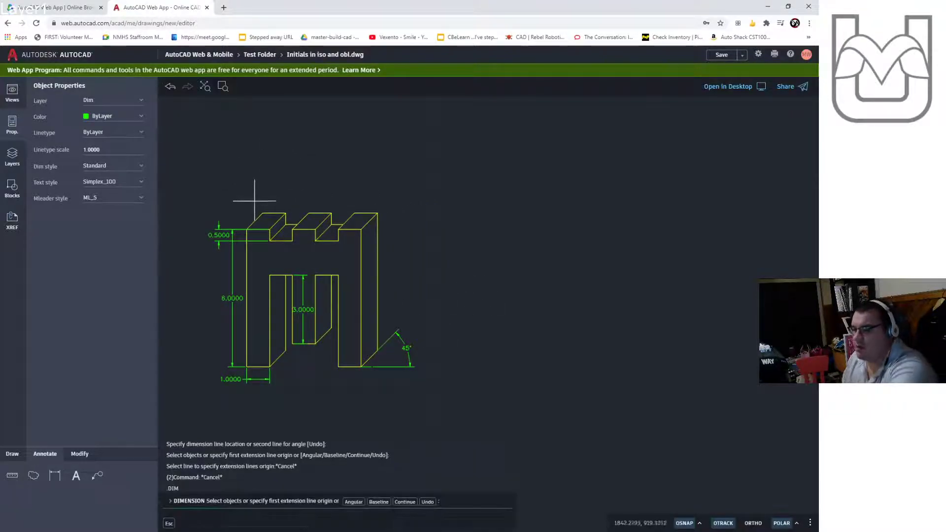
click(263, 213)
click(286, 214)
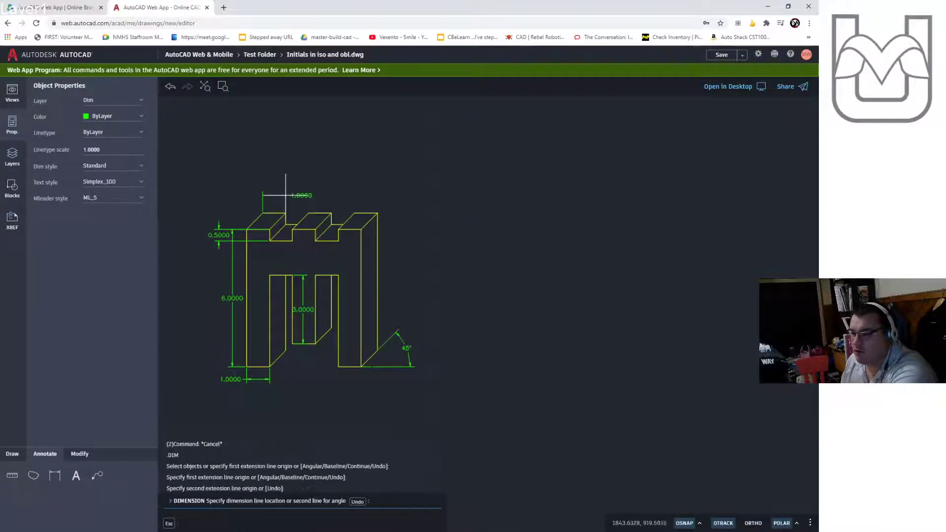
click(286, 195)
click(286, 214)
key(Return)
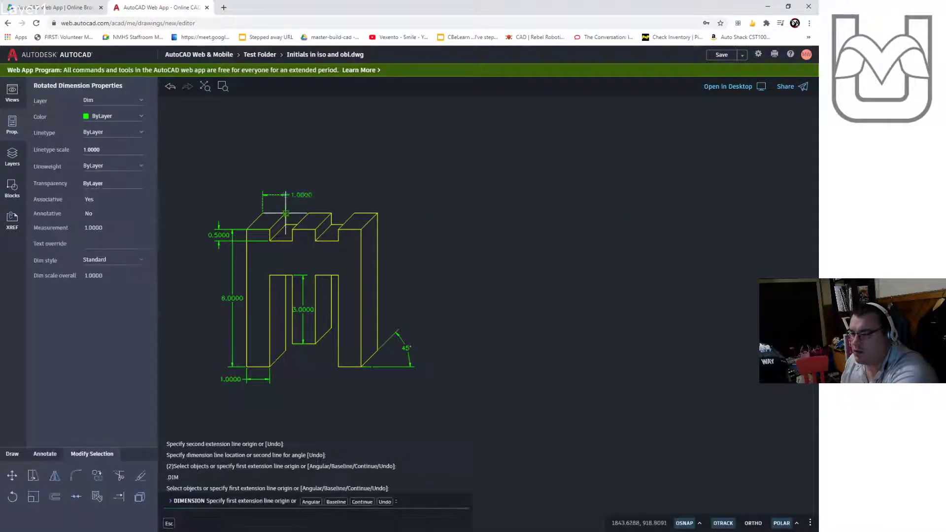
- Dimension the next top segment's width with a horizontal linear dimension stacked above the letter
key(Escape)
key(Escape)
key(Return)
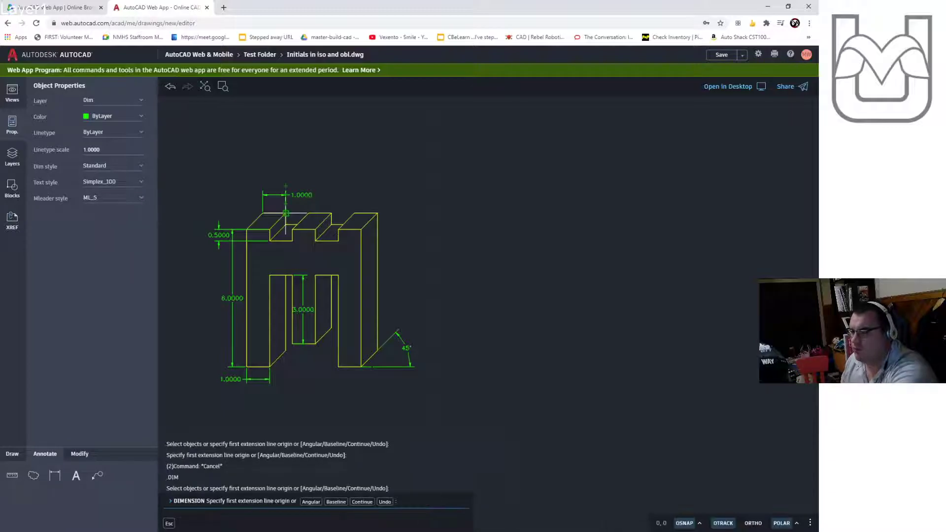
key(Escape)
key(Return)
click(285, 214)
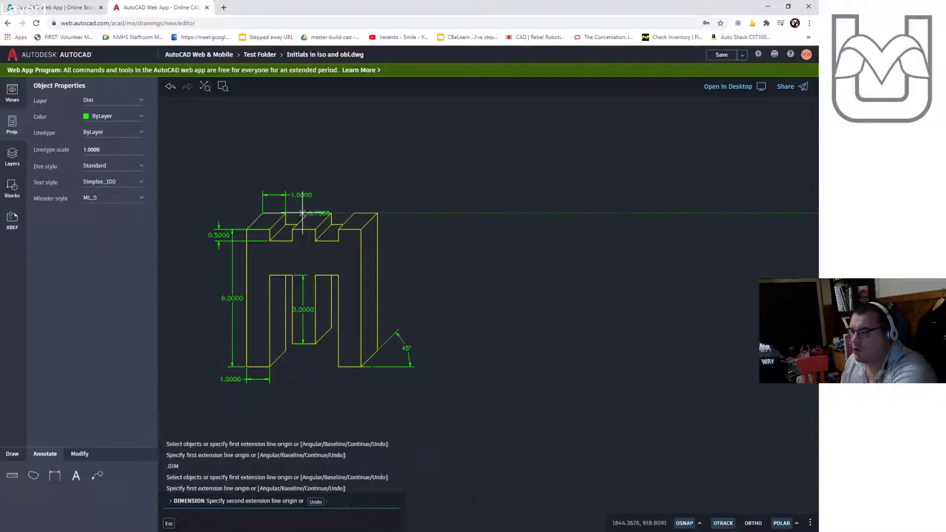
click(308, 214)
click(310, 181)
- Dimension the widths of the following two top segments with horizontal linear dimensions above the letter
key(Escape)
key(Return)
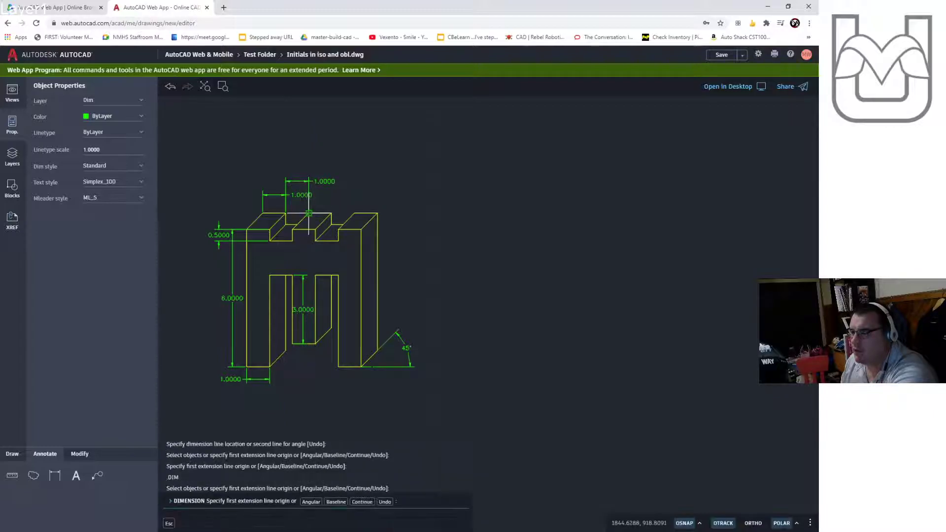
click(308, 213)
click(331, 212)
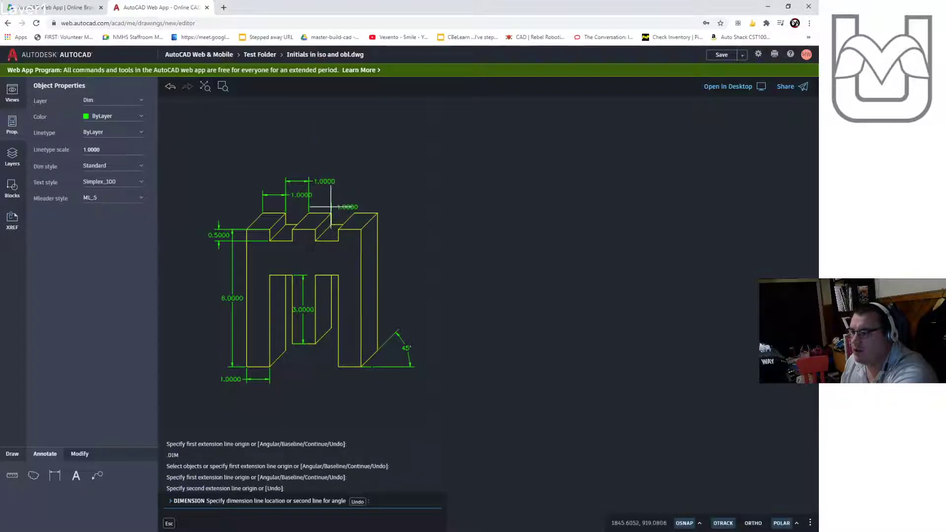
click(332, 207)
key(Return)
click(332, 213)
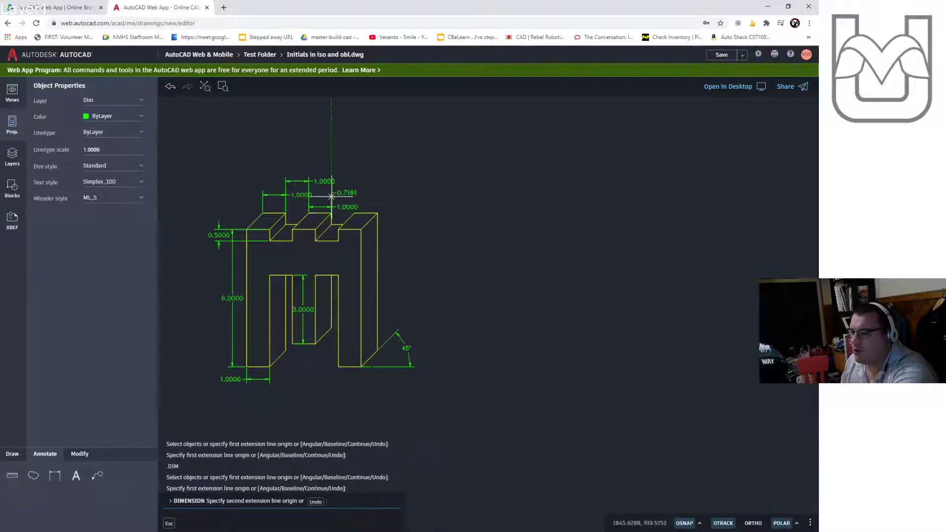
click(355, 213)
click(355, 192)
- Dimension the width of the last top segment with a horizontal linear dimension above the right end
key(Return)
key(Return)
click(371, 213)
click(377, 213)
click(377, 201)
scroll(466, 274, down, 2)
middle_drag(509, 272, 391, 275)
scroll(390, 274, up, 2)
key(Escape)
key(Escape)
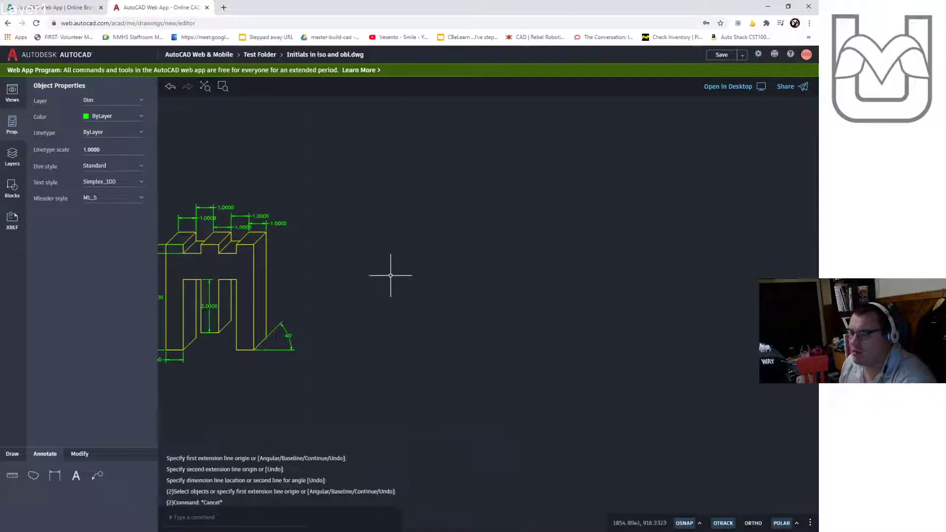
- Make Draw the current layer
click(22, 161)
click(76, 143)
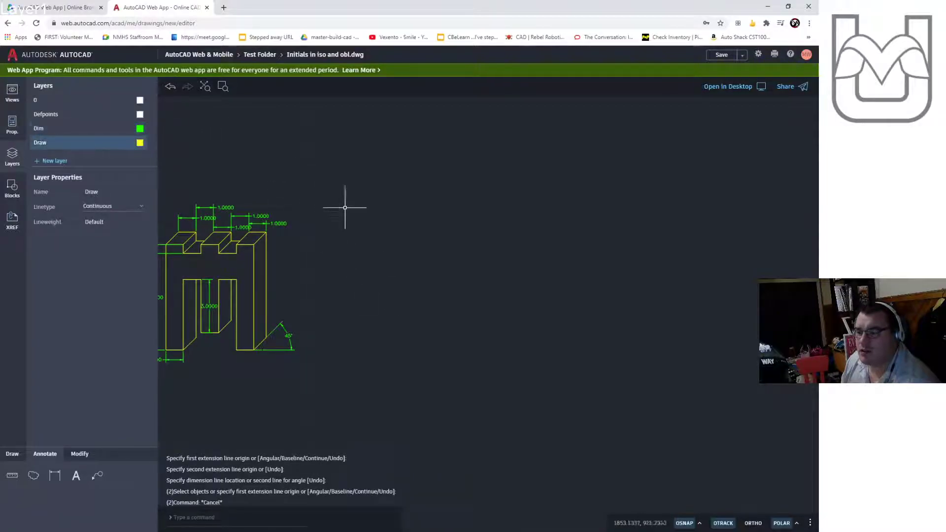
click(15, 456)
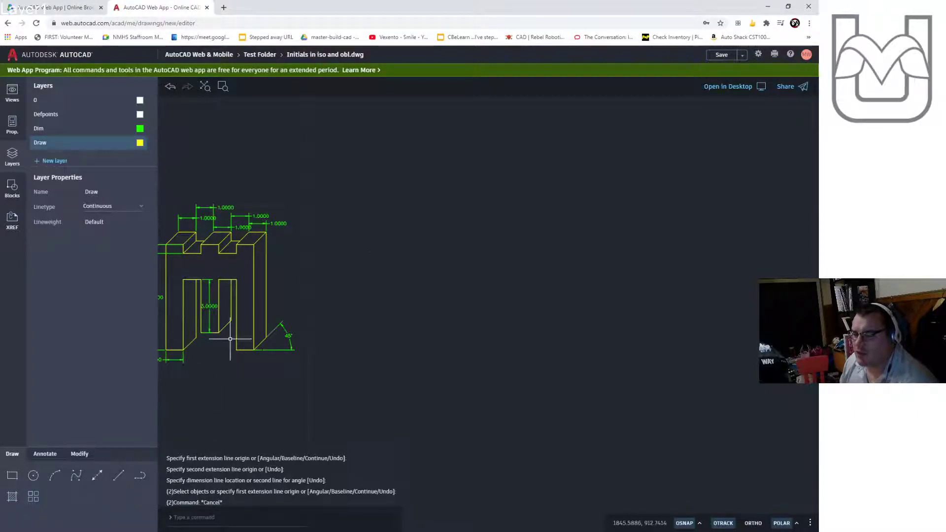
- Draw a 6-unit vertical line to the right of the isometric letter
click(118, 476)
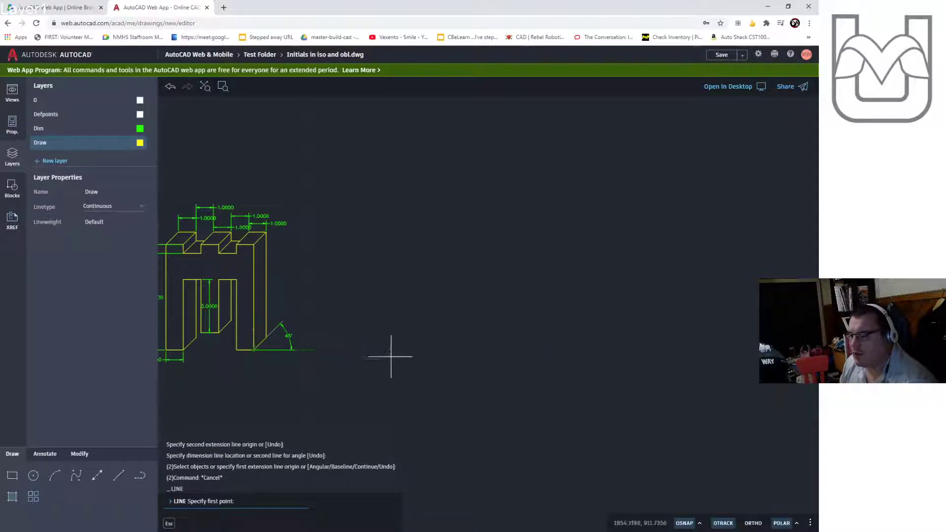
click(481, 349)
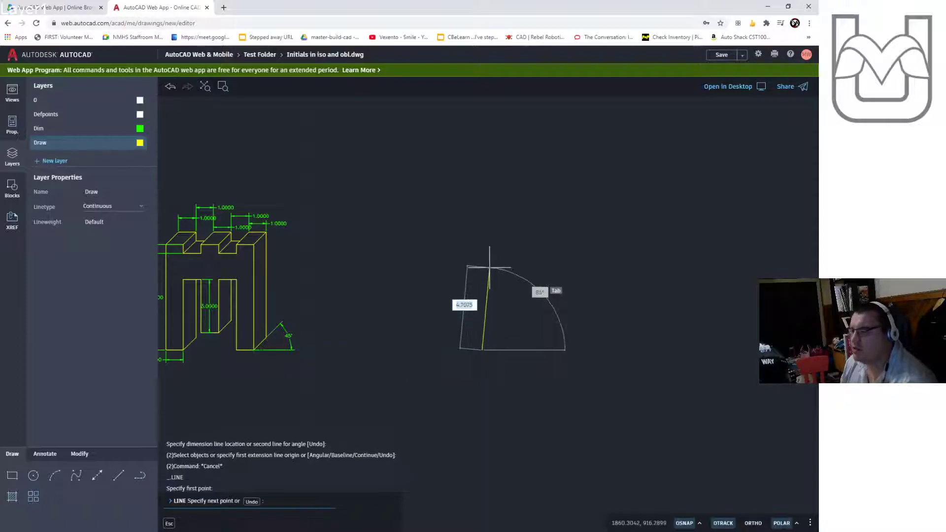
text(6)
key(Return)
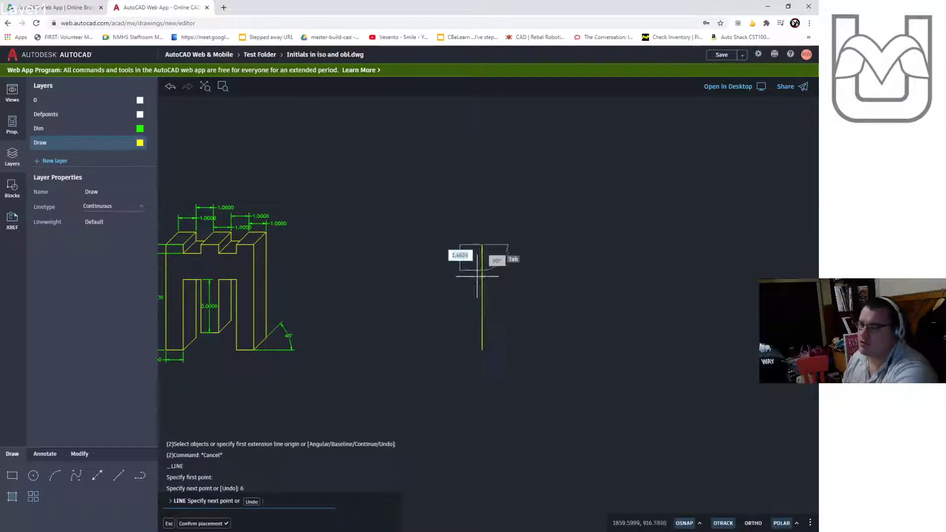
key(Escape)
key(Escape)
key(Escape)
scroll(418, 320, up, 1)
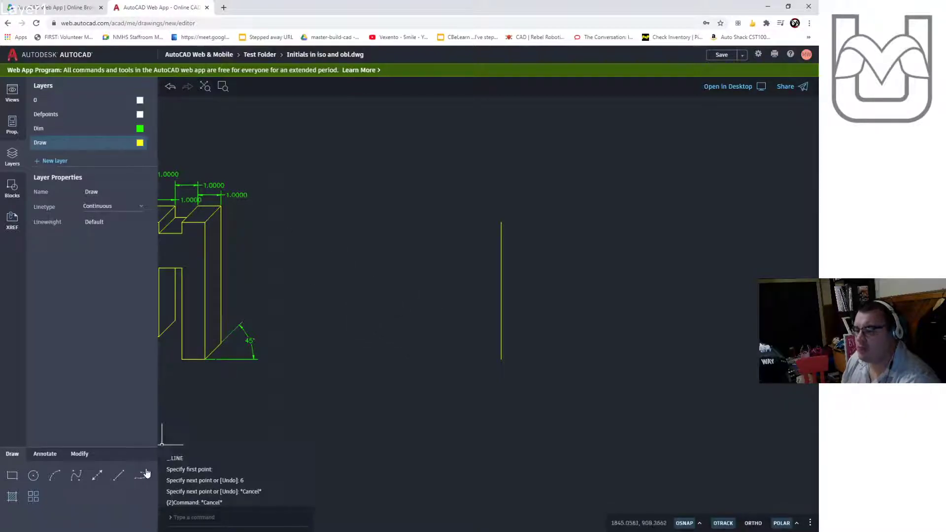
click(118, 484)
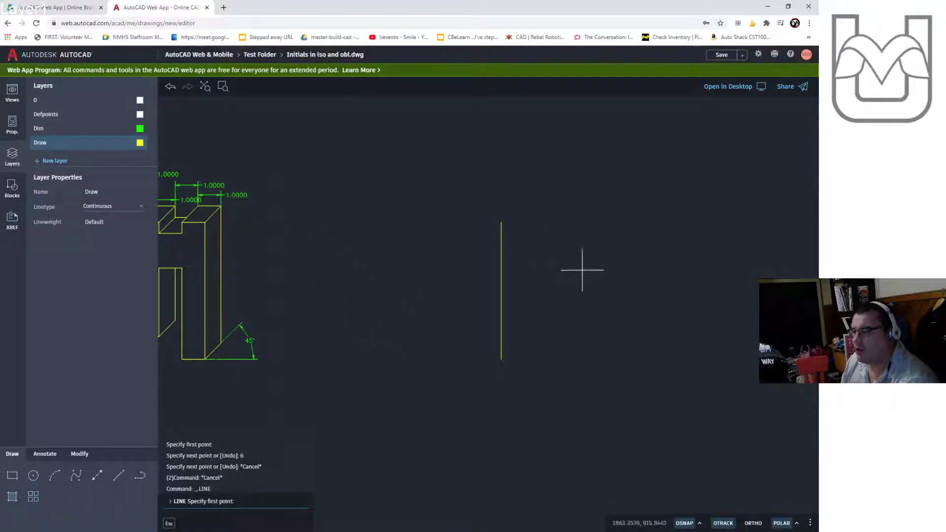
click(501, 222)
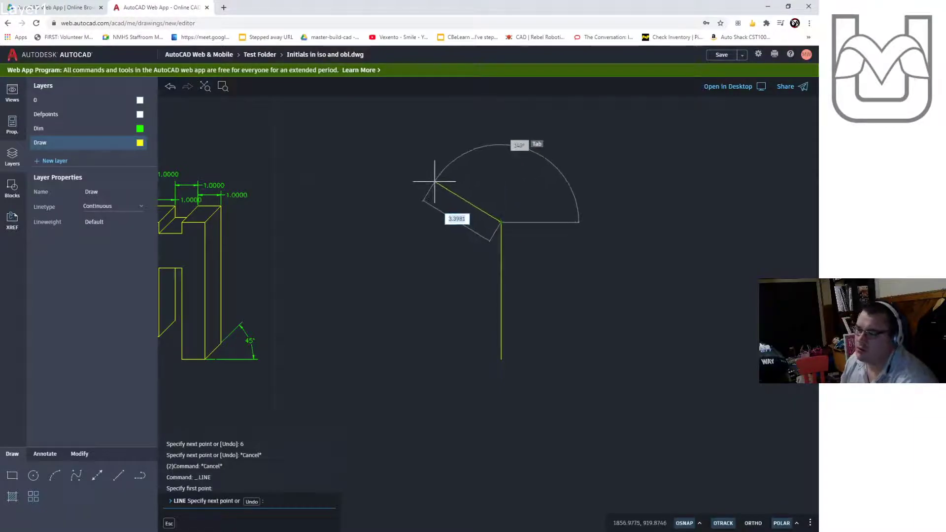
key(Escape)
key(Escape)
key(Escape)
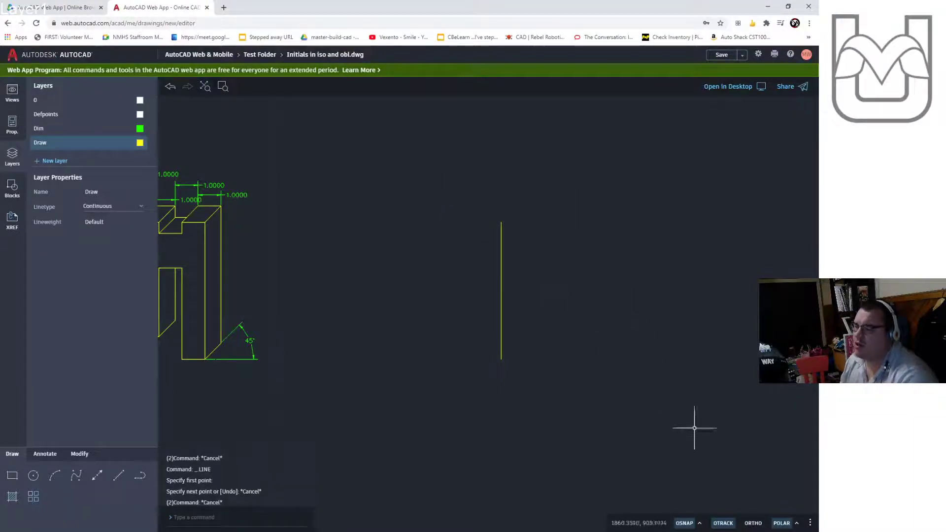
- Start a line at the top of the new vertical line and draw alternating 1-unit segments at 150° and 0.5-unit vertical steps
click(797, 523)
click(795, 435)
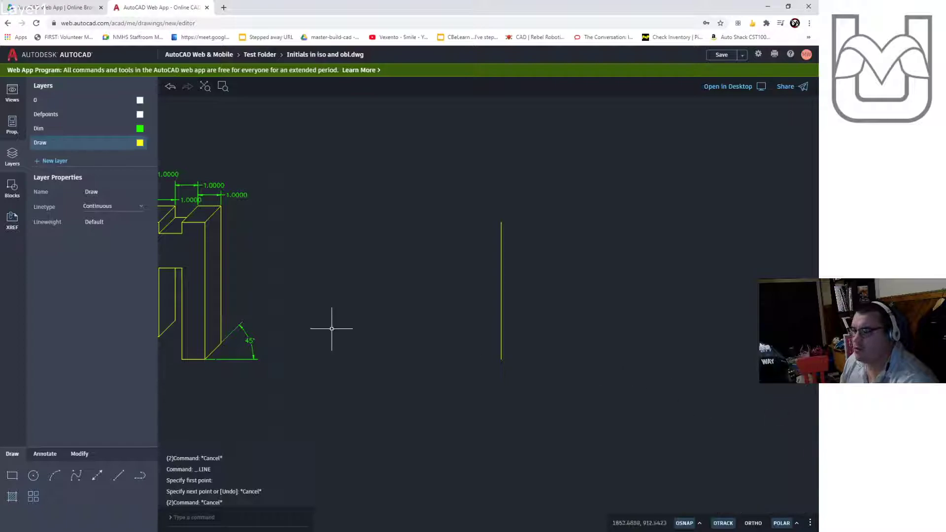
click(120, 477)
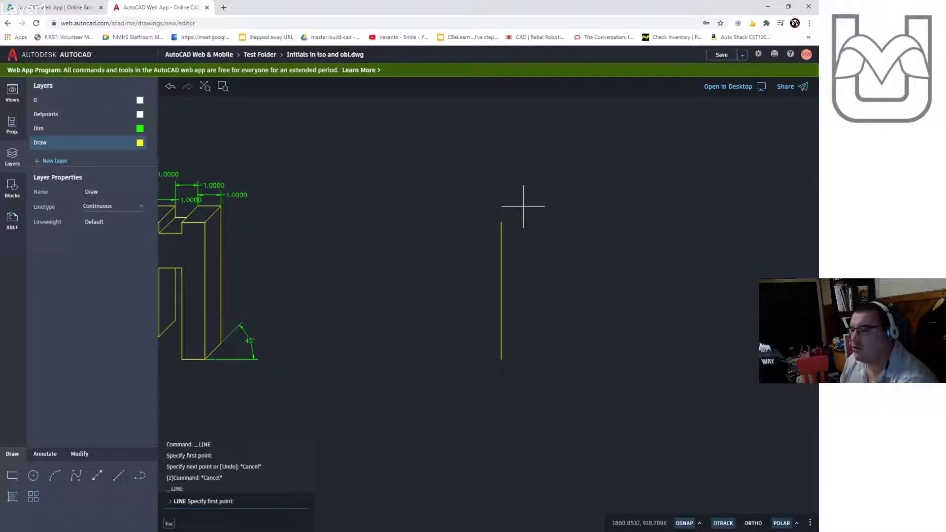
click(502, 223)
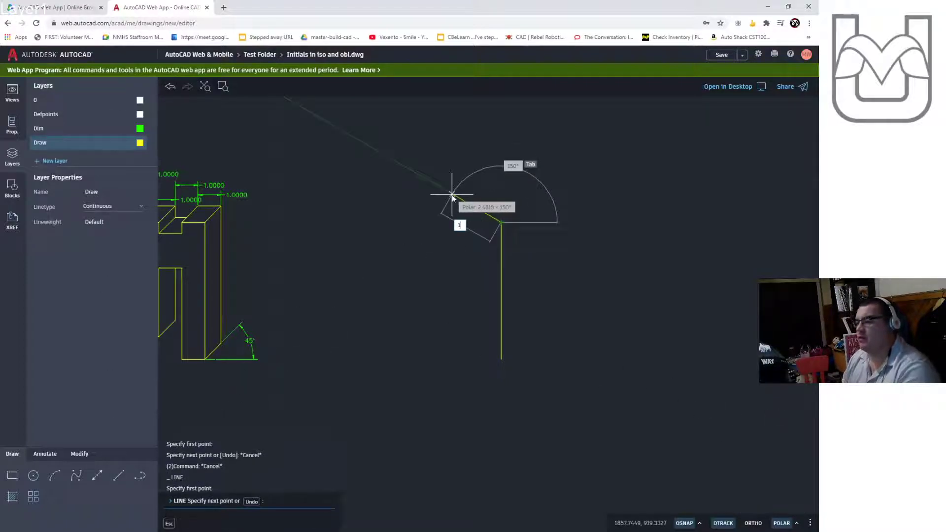
text(1)
key(Return)
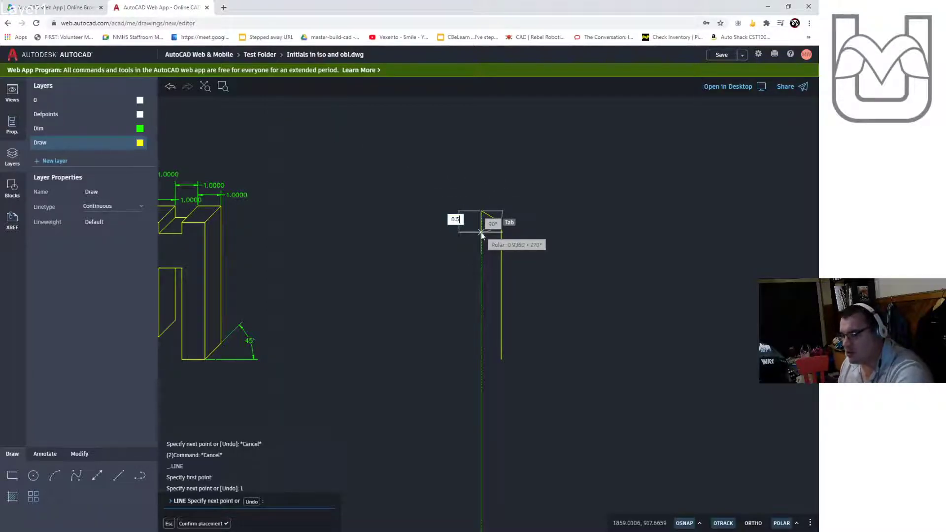
text(0.5)
key(Return)
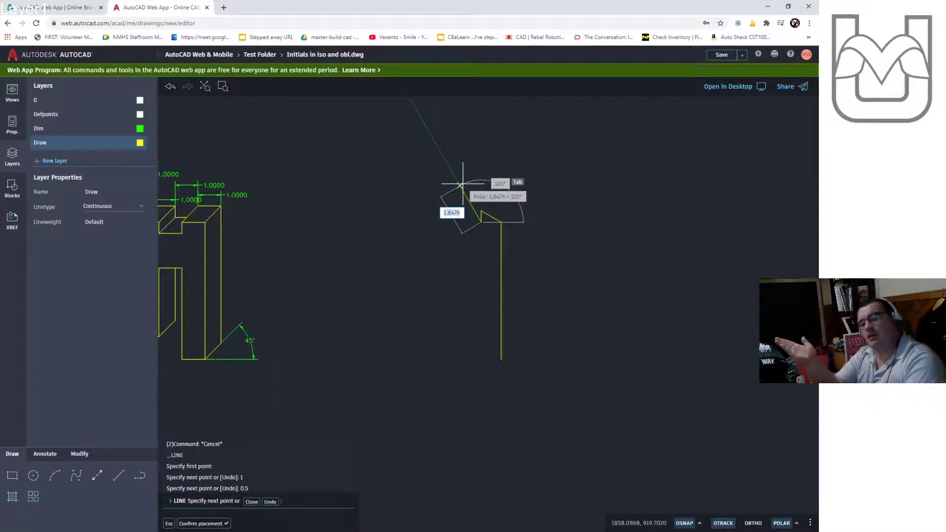
text(1)
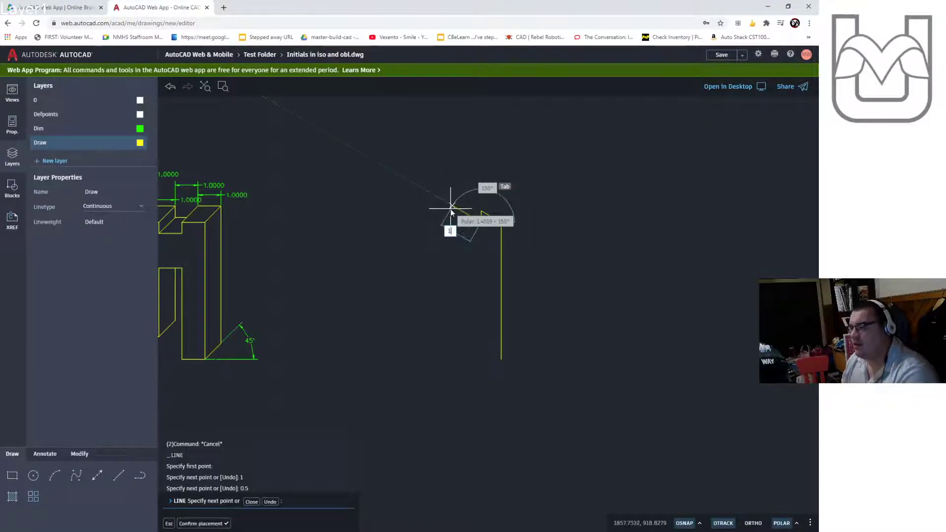
key(Return)
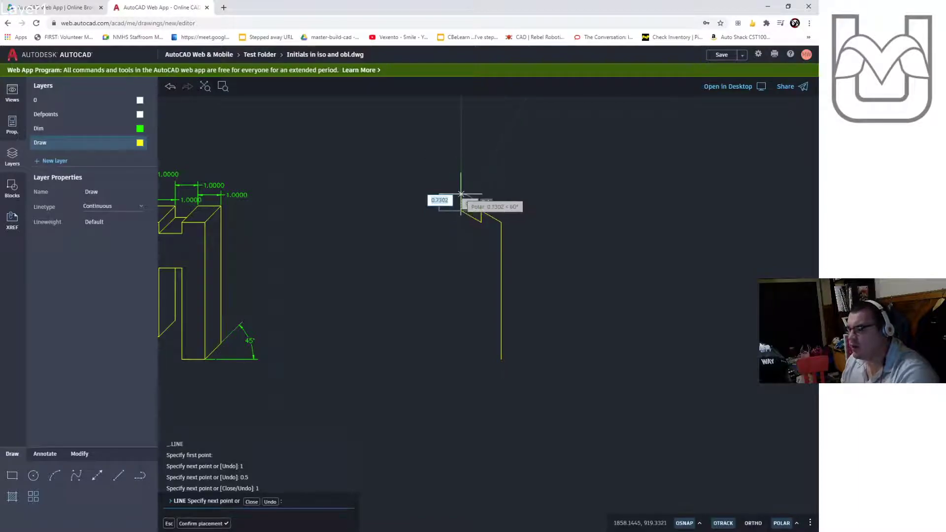
text(0.5)
key(Return)
scroll(461, 197, up, 3)
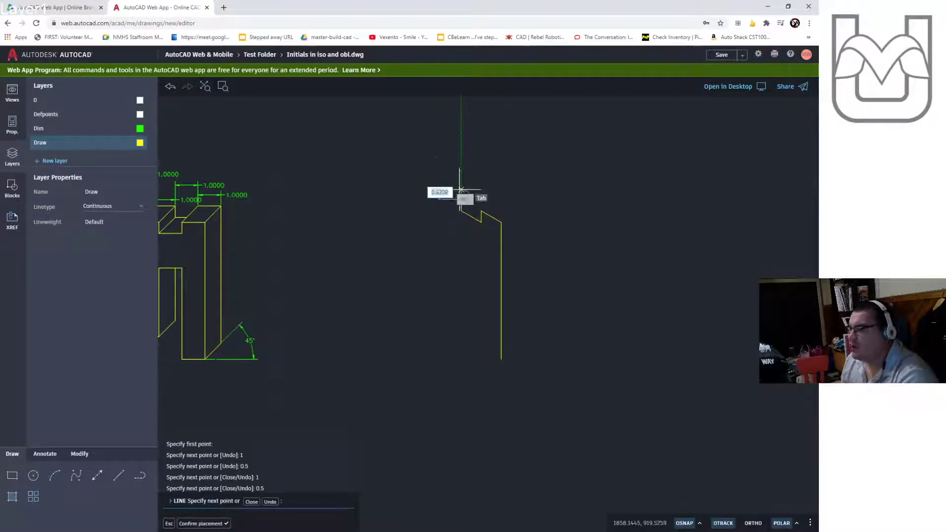
scroll(461, 197, down, 2)
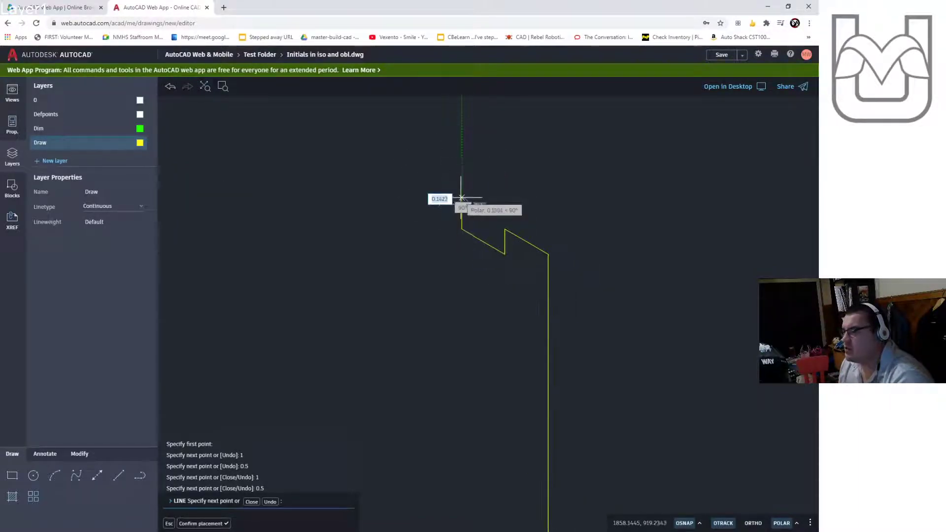
- Continue the stepped top edge with further 1-unit and 0.5-unit segments, finishing with a 6-unit line downward
text(1)
key(Return)
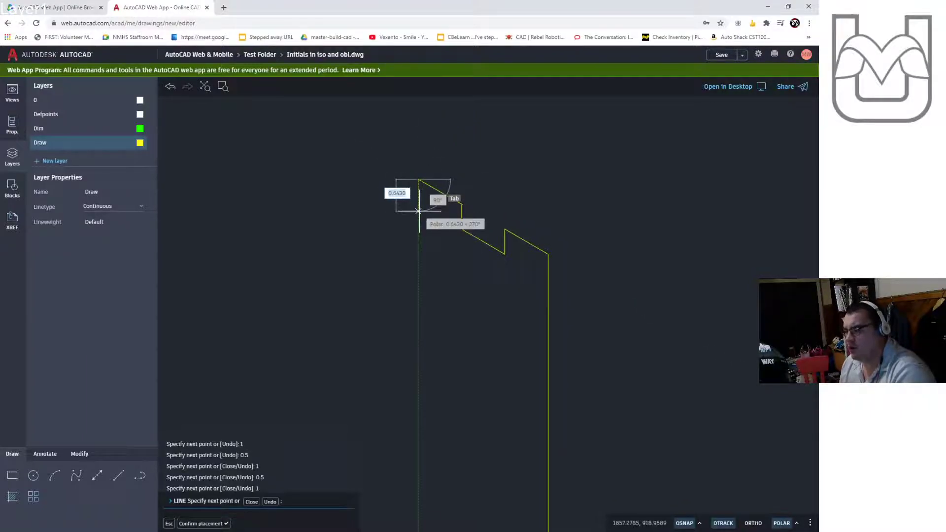
text(0.5)
key(Return)
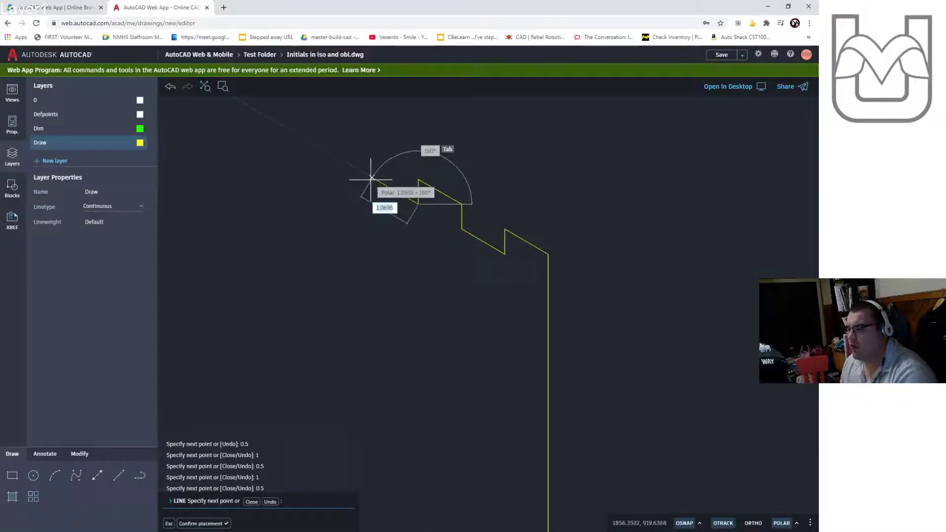
text(1)
key(Return)
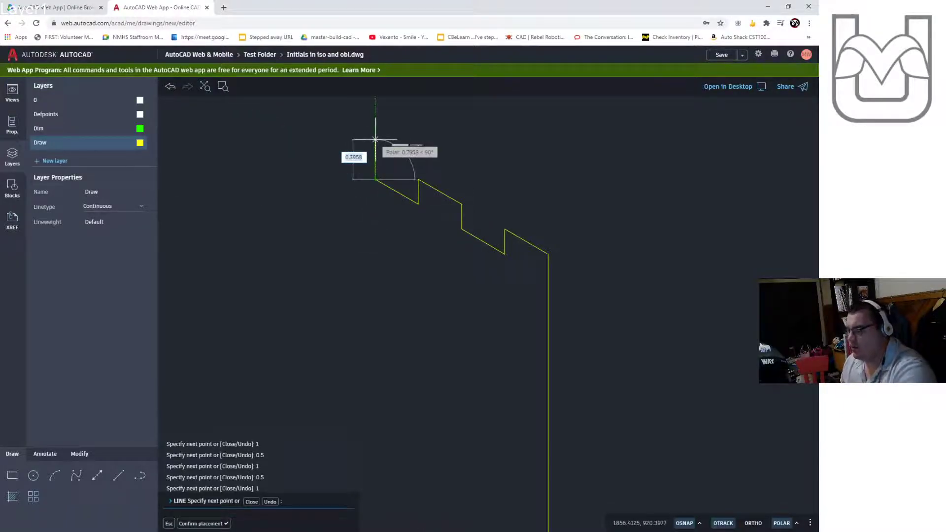
text(0.5)
key(Return)
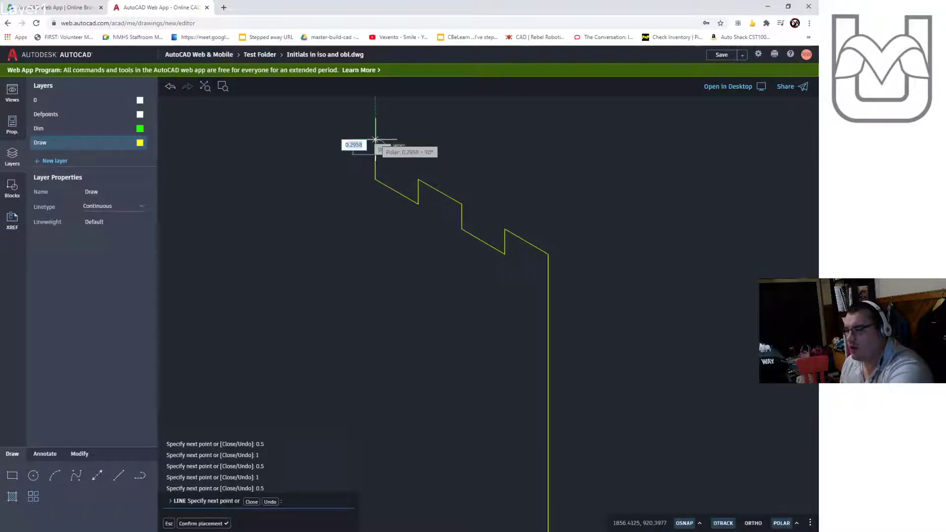
text(1)
key(Return)
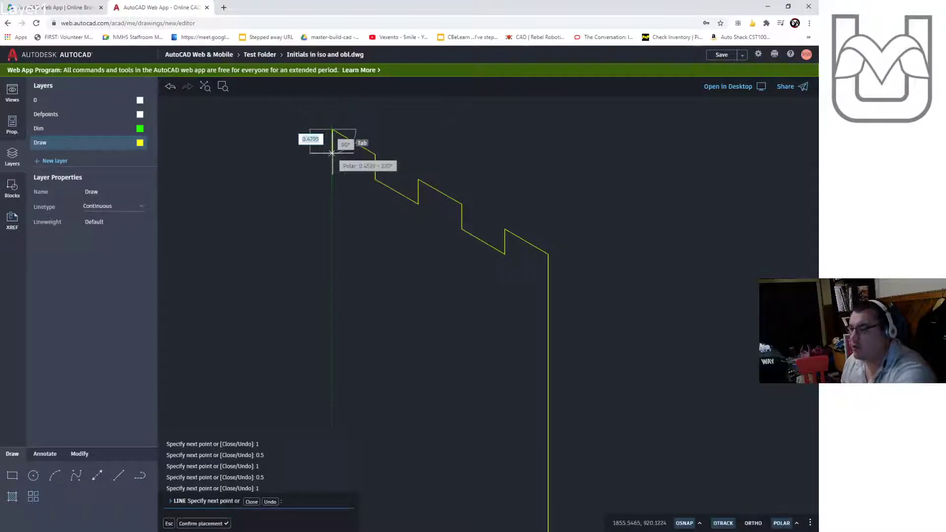
scroll(331, 210, down, 2)
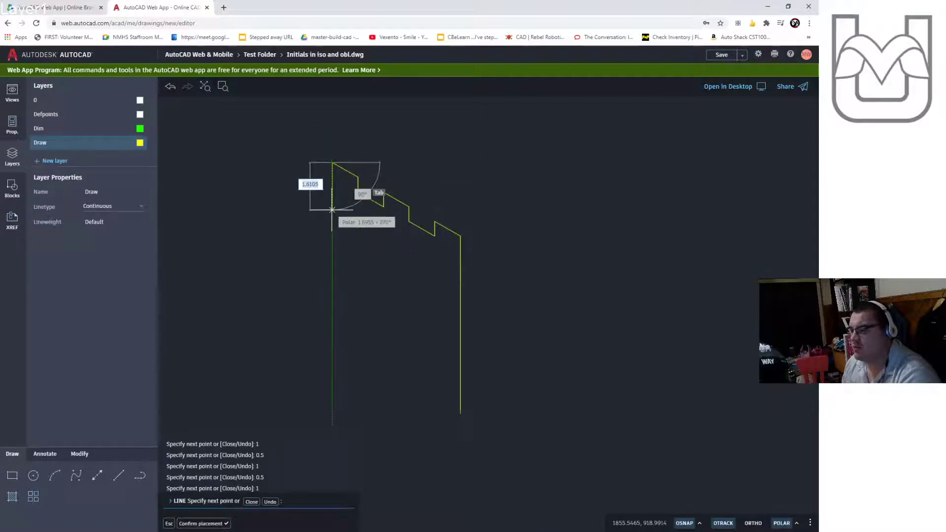
text(6)
key(Return)
mouse_move(281, 239)
middle_down()
mouse_move(484, 230)
mouse_move(563, 258)
middle_up()
middle_drag(499, 280, 553, 264)
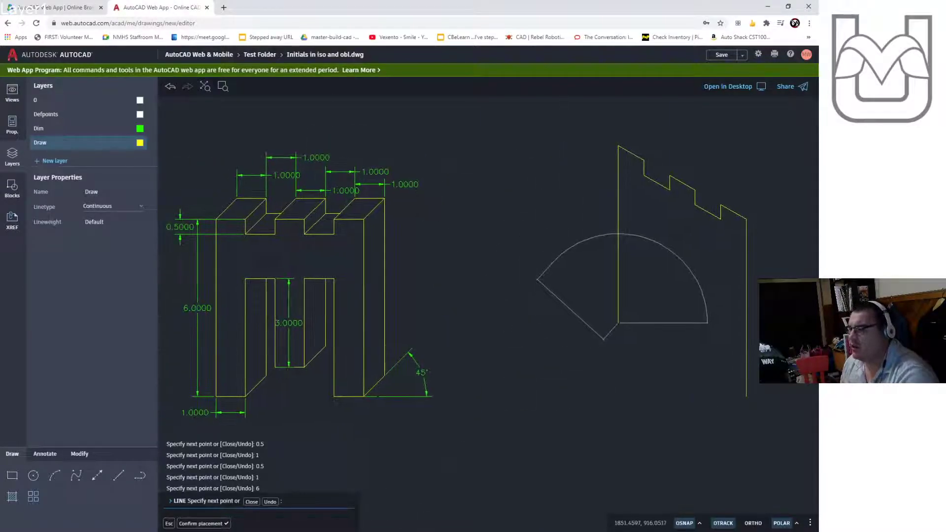
key(Escape)
key(Escape)
key(Escape)
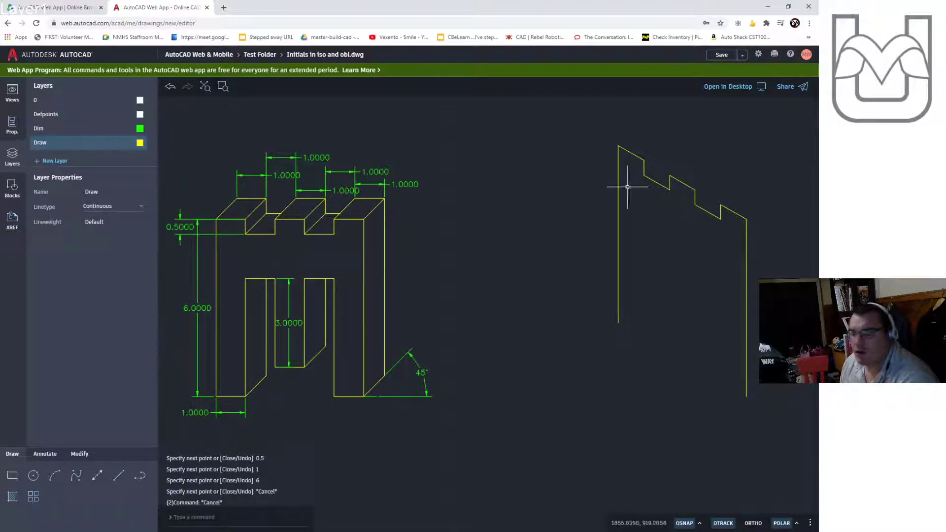
- Draw the letter's lower outline: 1 unit across, 4 up, 1 across, 3 down, 1 across, 3 up, 1 across, 4 down
middle_drag(734, 240, 520, 246)
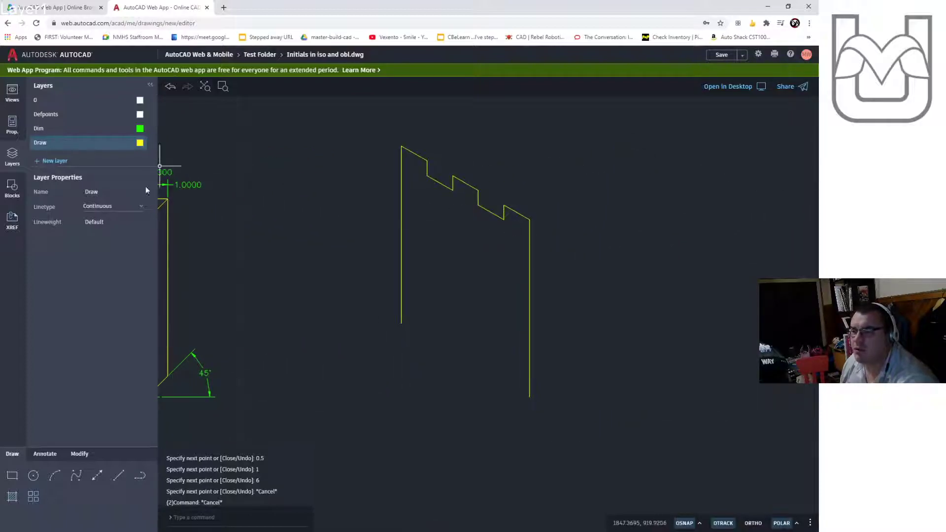
click(119, 475)
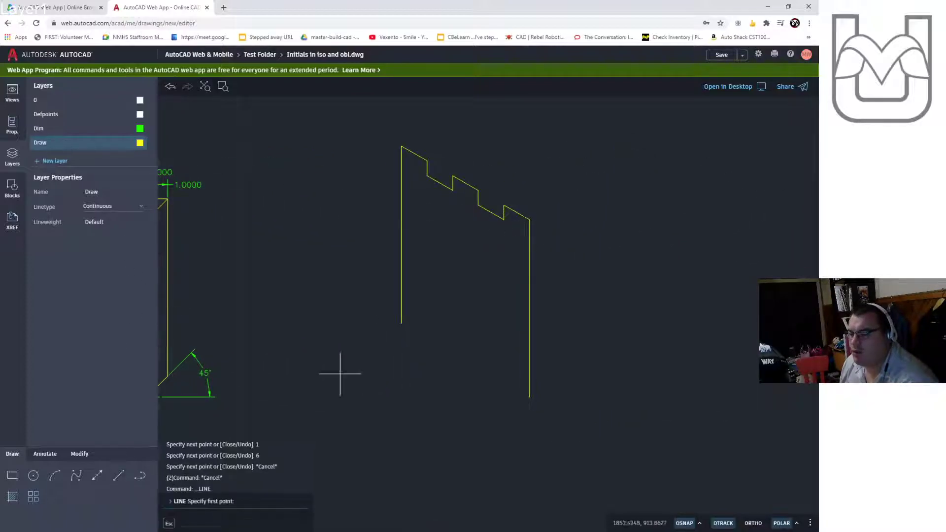
click(402, 323)
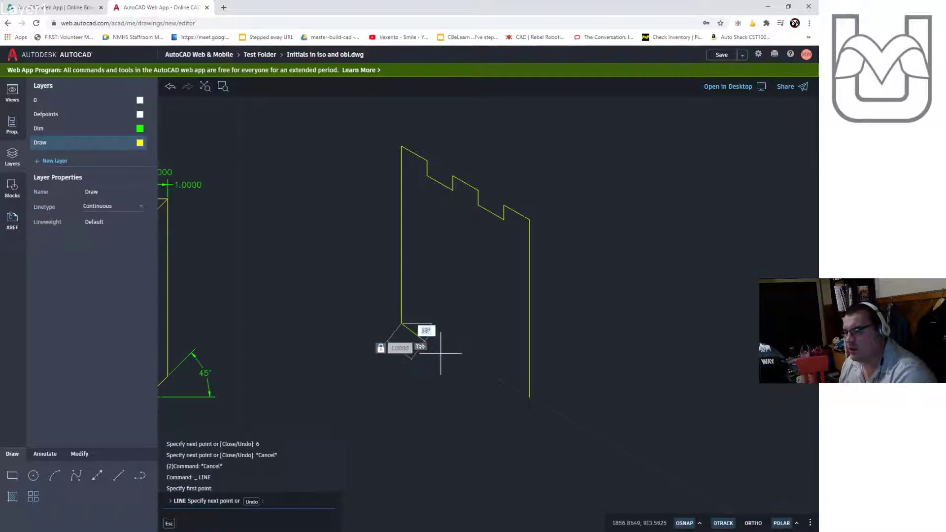
click(427, 338)
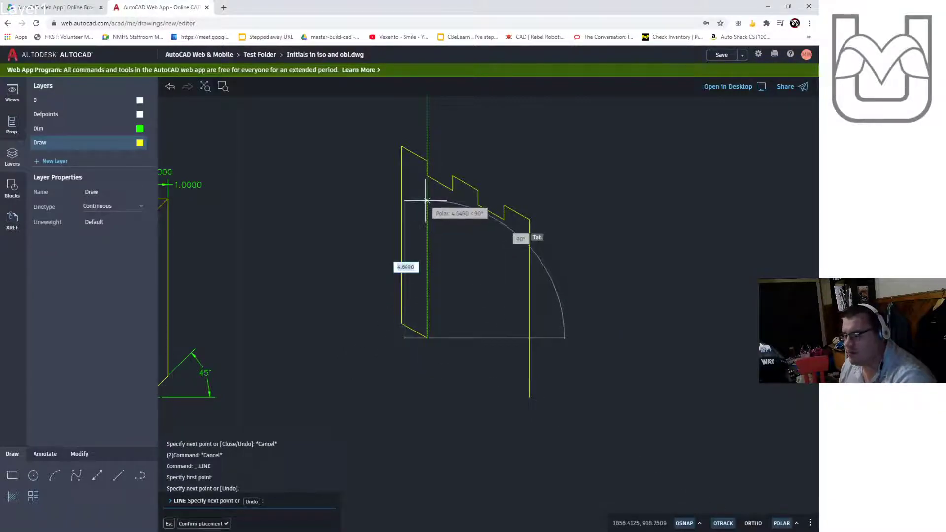
text(4)
key(Return)
text(1)
key(Return)
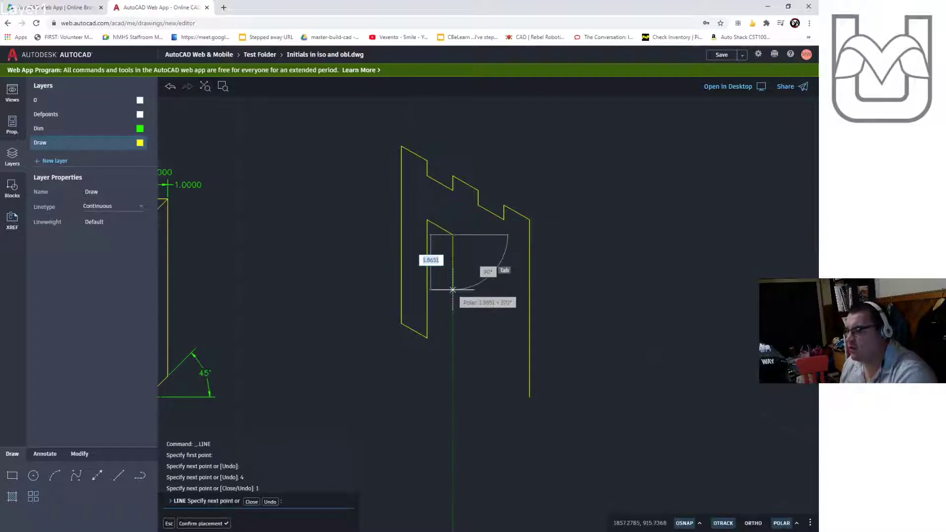
text(3)
key(Return)
text(1)
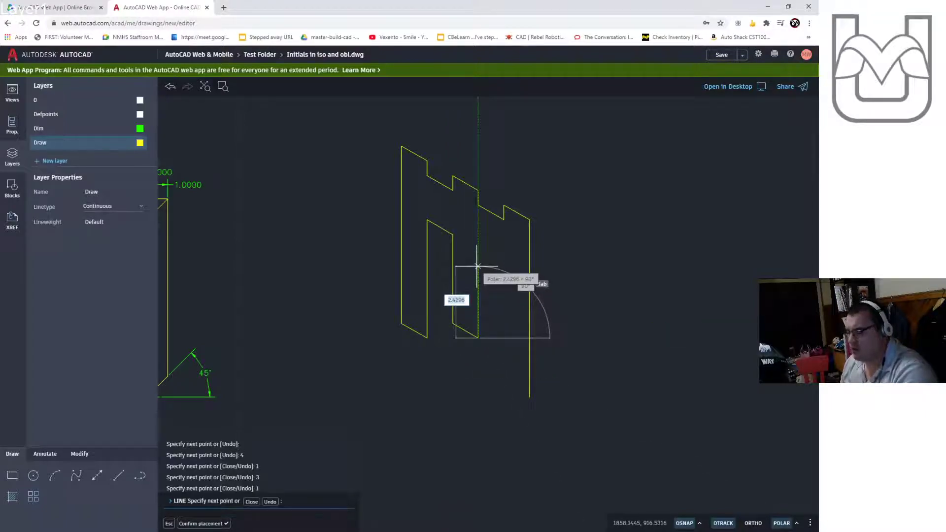
text(3)
key(Return)
text(1)
key(Return)
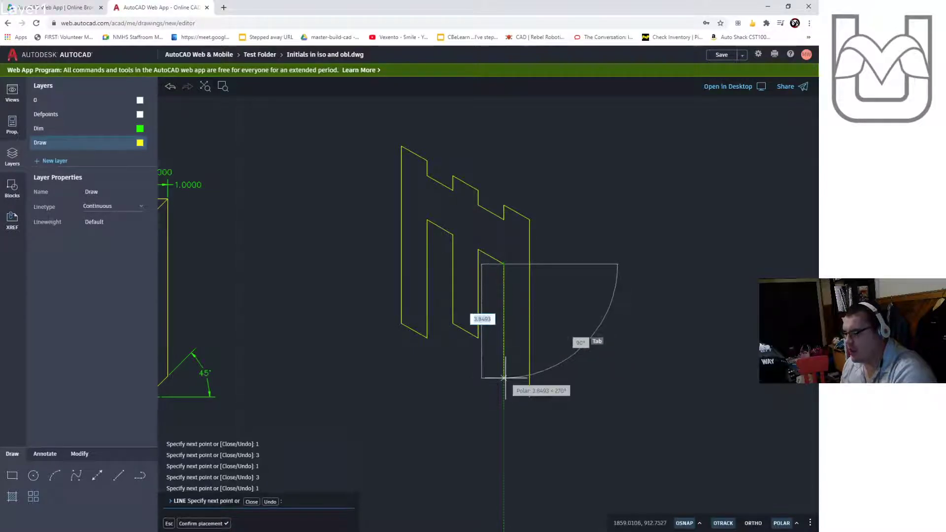
text(4)
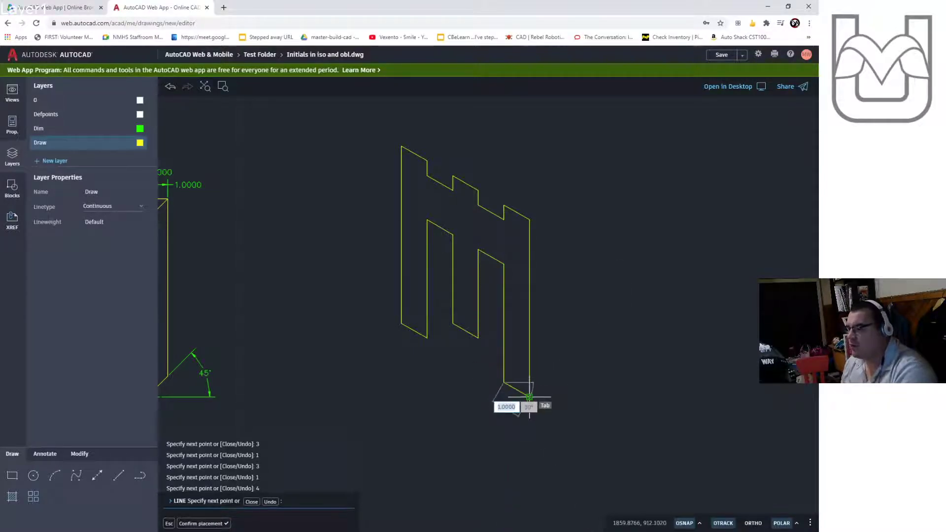
key(Return)
key(Escape)
key(Escape)
key(Escape)
- Draw the isometric top face of the left post with two 1-unit lines and a closing line
middle_drag(477, 340, 623, 300)
scroll(504, 306, down, 2)
middle_drag(509, 305, 529, 332)
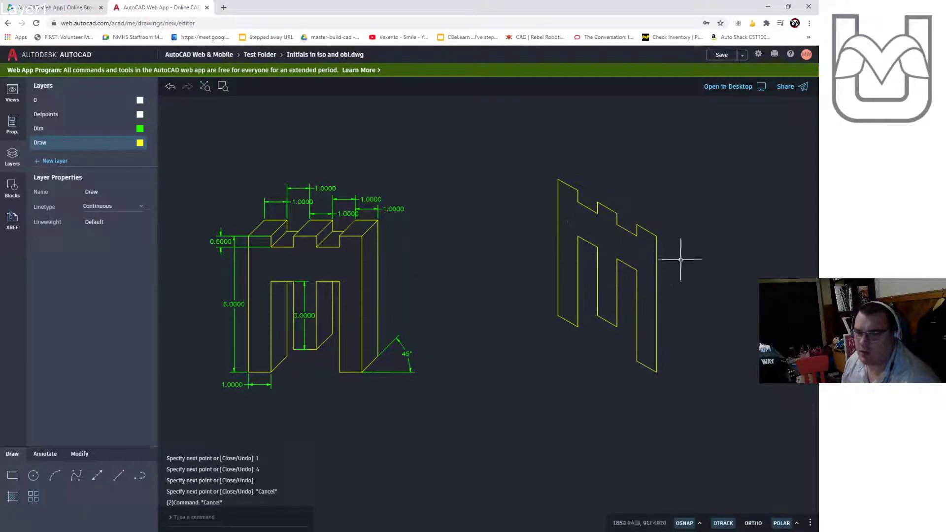
middle_drag(719, 237, 581, 248)
scroll(581, 247, up, 2)
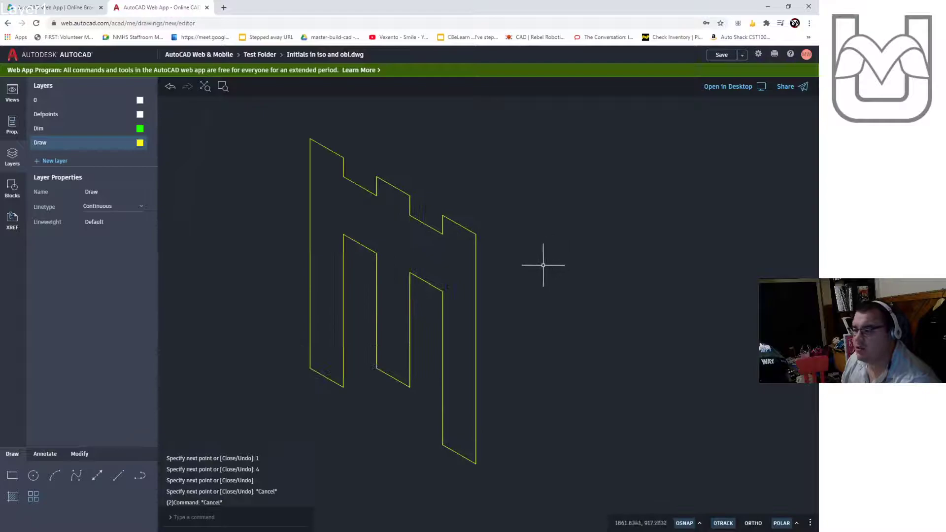
click(117, 477)
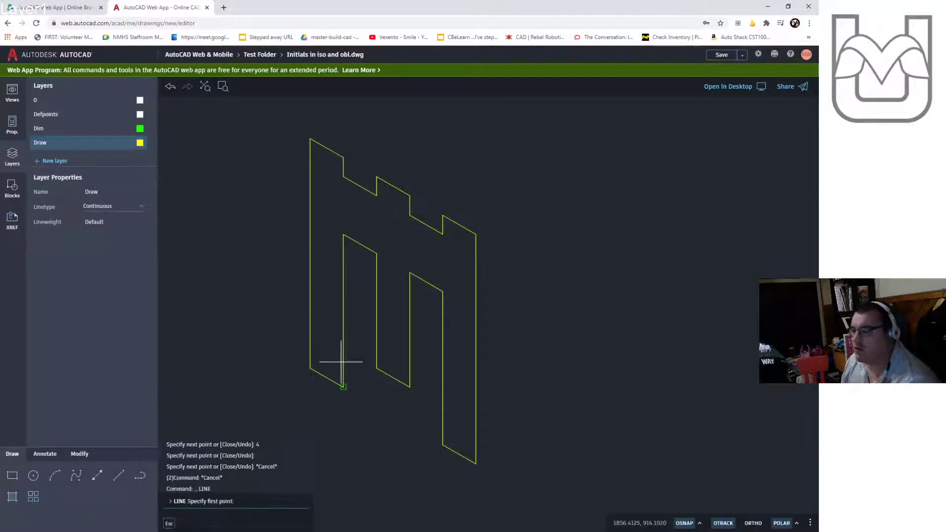
click(310, 139)
text(1)
key(Return)
text(1)
key(Return)
click(343, 158)
key(Escape)
key(Escape)
key(Return)
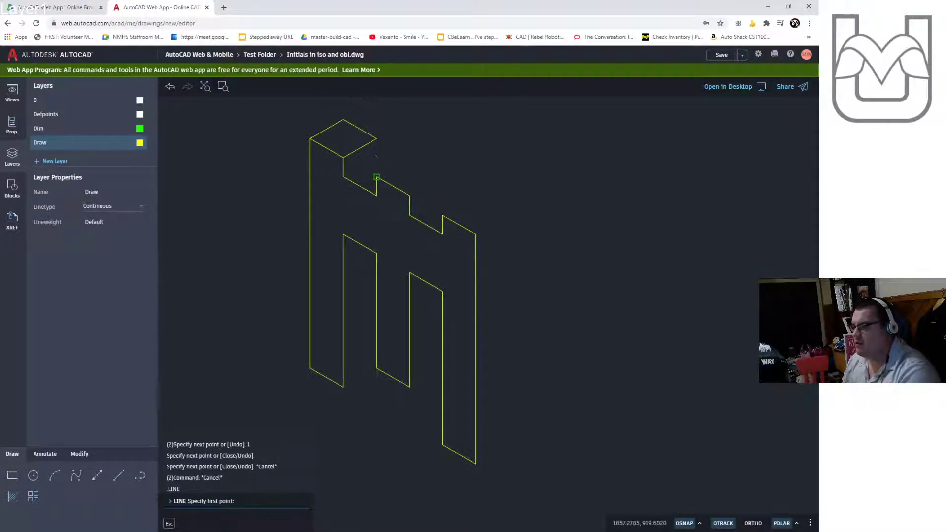
- Draw the isometric top face of the middle post with two 1-unit lines and a closing line
click(376, 176)
text(1)
key(Return)
text(1)
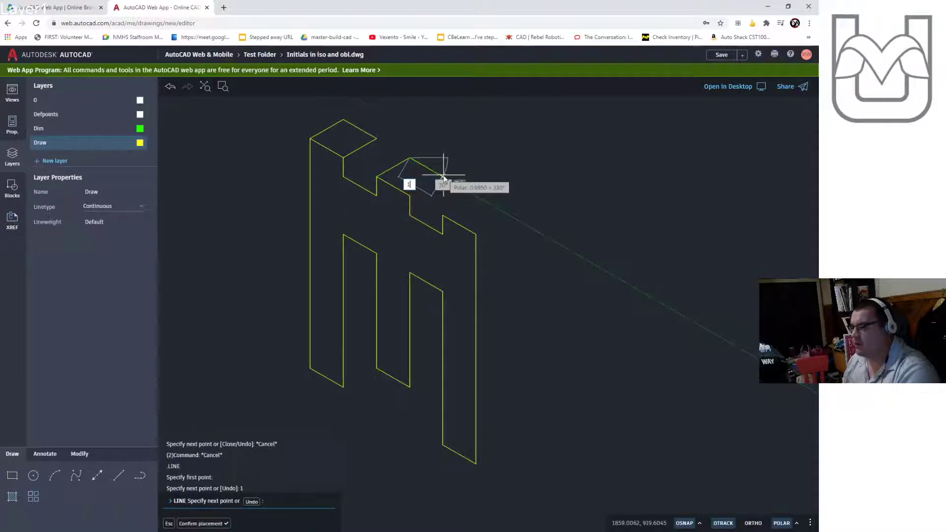
key(Return)
click(409, 195)
key(Escape)
key(Escape)
key(Return)
- Draw the isometric top face of the right post with two 1-unit lines and a closing line
click(443, 216)
text(1)
key(Return)
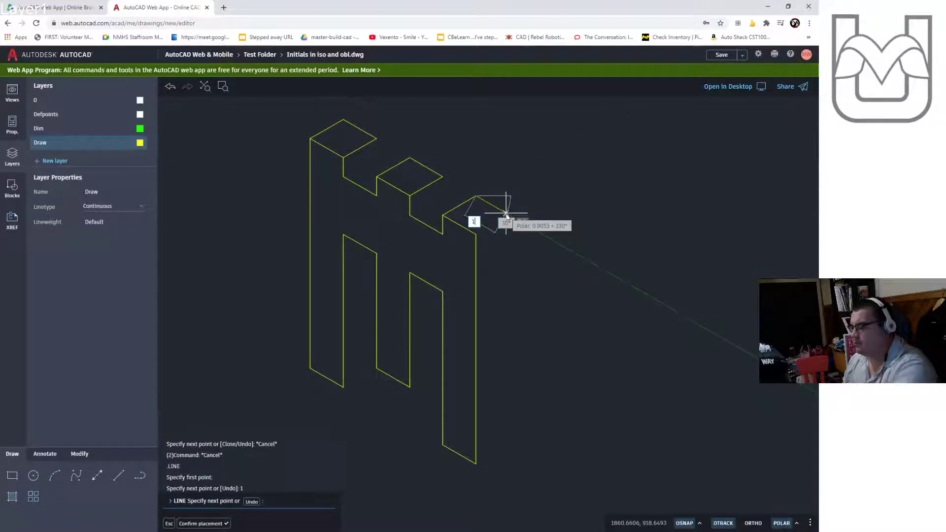
text(1)
key(Return)
click(481, 233)
key(Escape)
key(Escape)
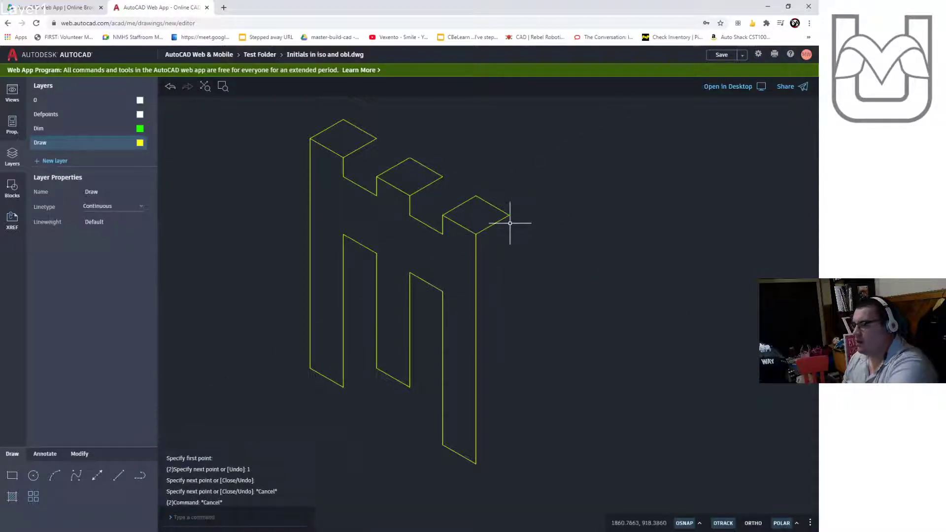
key(Return)
- Draw the right post's back vertical edge 6 units down and connect it to the bottom front corner
click(509, 215)
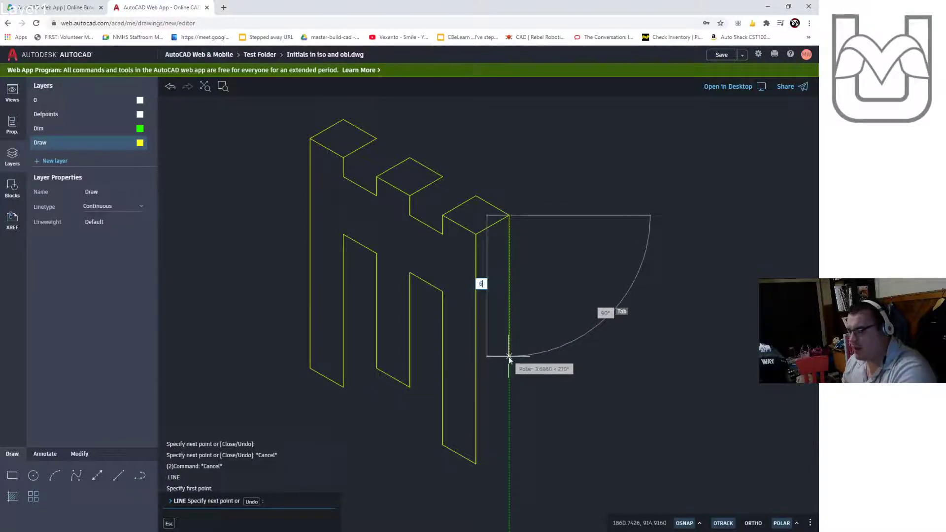
key(Return)
click(476, 463)
key(Escape)
key(Escape)
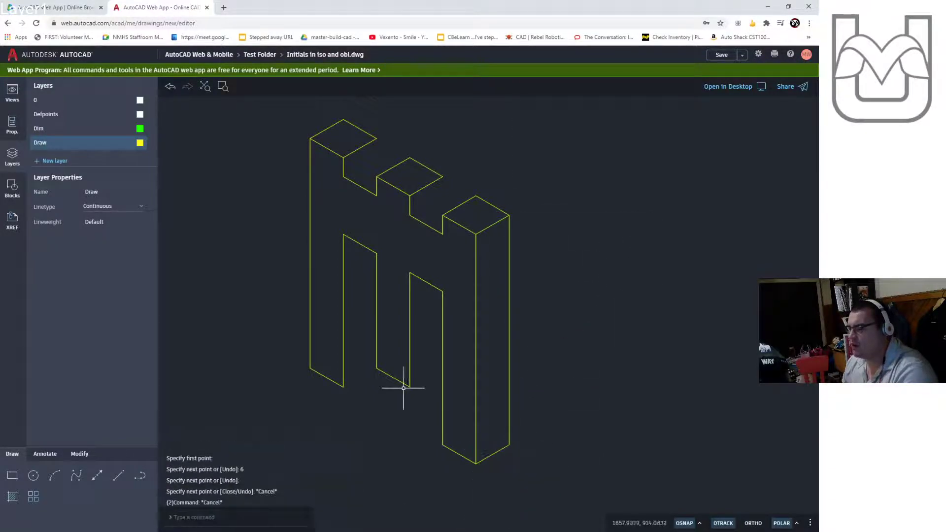
- Draw a 1-unit isometric bottom edge from the left post's inner lower corner
key(Return)
click(344, 386)
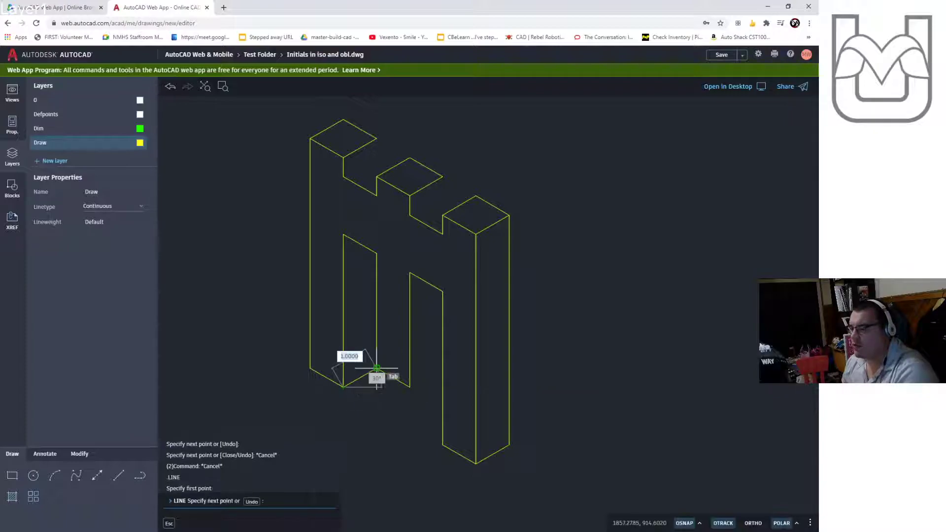
key(Return)
key(Escape)
key(Escape)
- Draw a 1-unit isometric bottom edge from the middle post's lower left corner
scroll(387, 383, up, 2)
scroll(362, 379, up, 1)
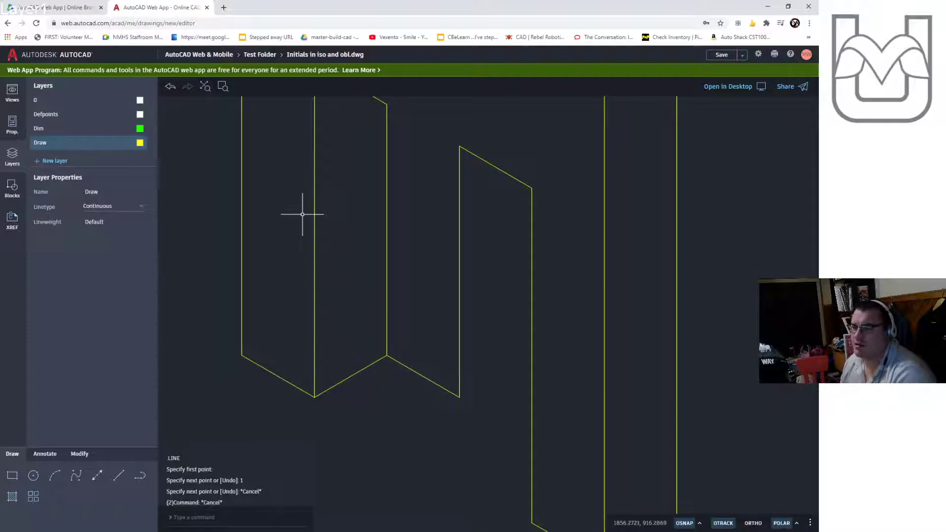
key(Return)
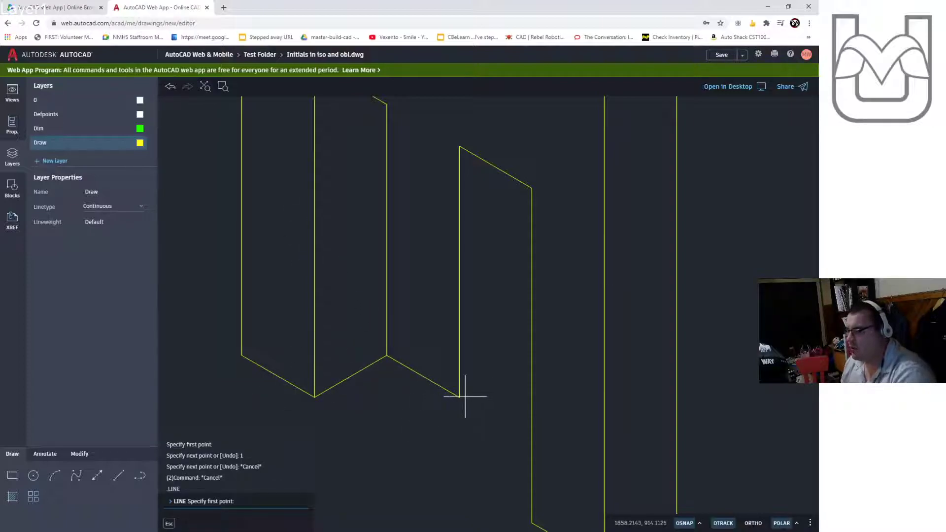
click(459, 397)
text(1)
key(Return)
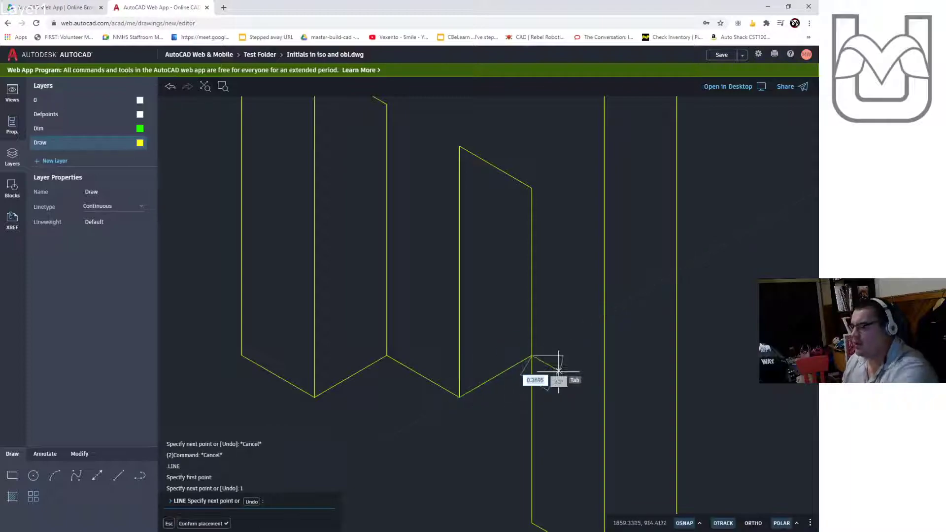
key(Escape)
key(Escape)
- Draw the notch edges beside the left post: a 1-unit isometric line and a short vertical line up to the top
scroll(515, 378, down, 3)
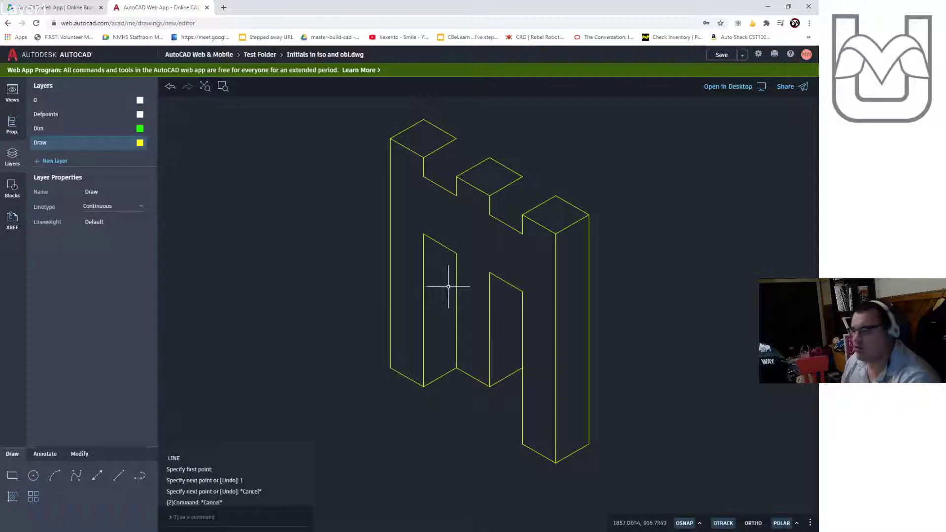
key(Return)
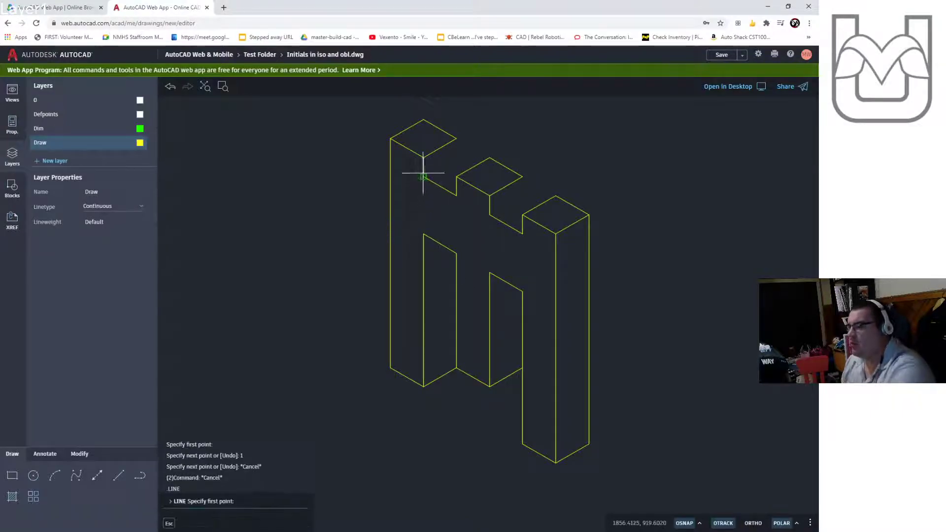
click(423, 176)
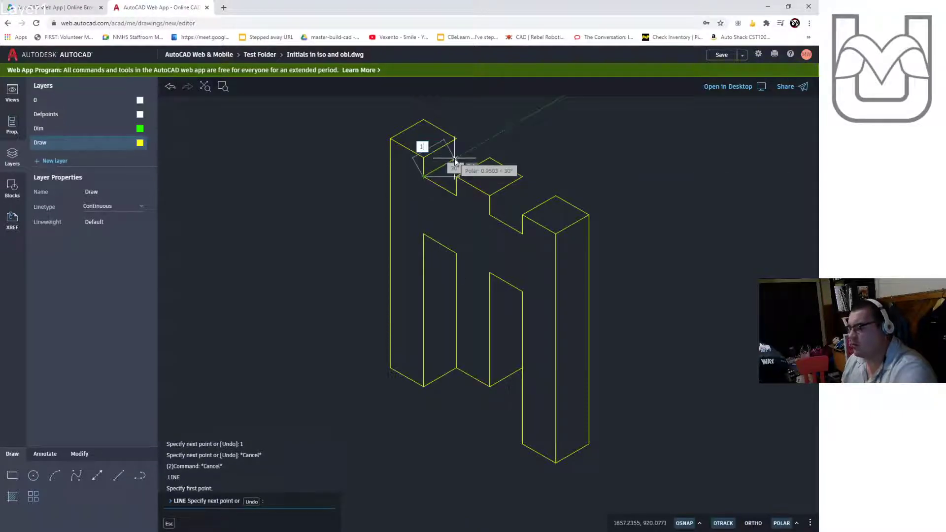
key(Return)
click(457, 139)
key(Escape)
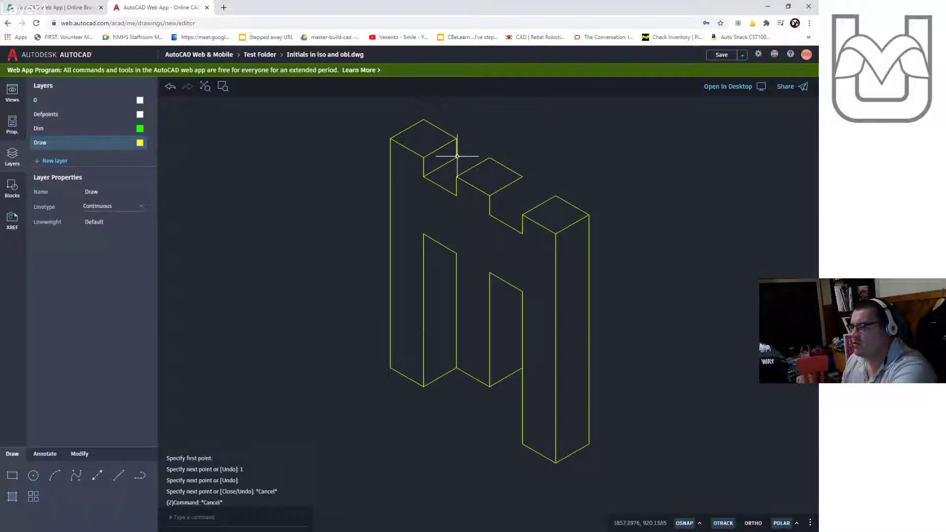
key(Return)
click(457, 172)
scroll(474, 164, up, 3)
scroll(474, 166, up, 2)
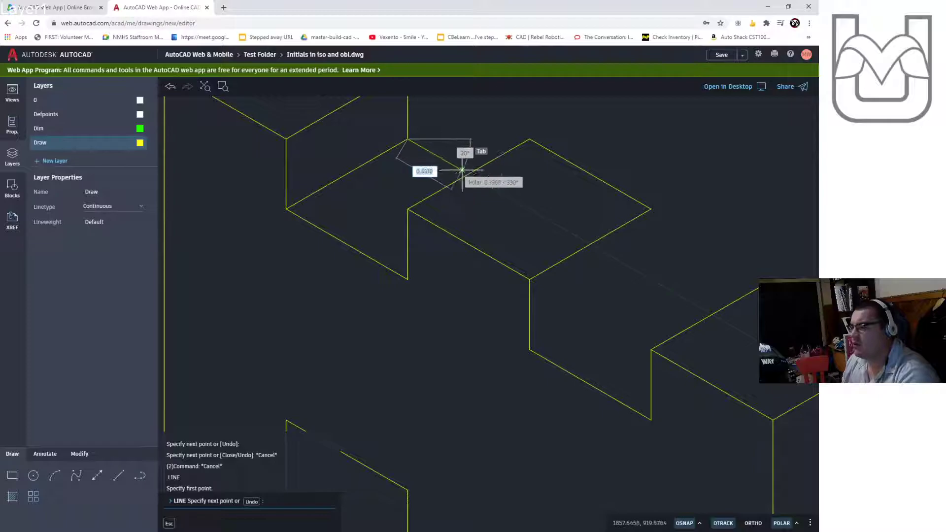
text(1)
key(Tab)
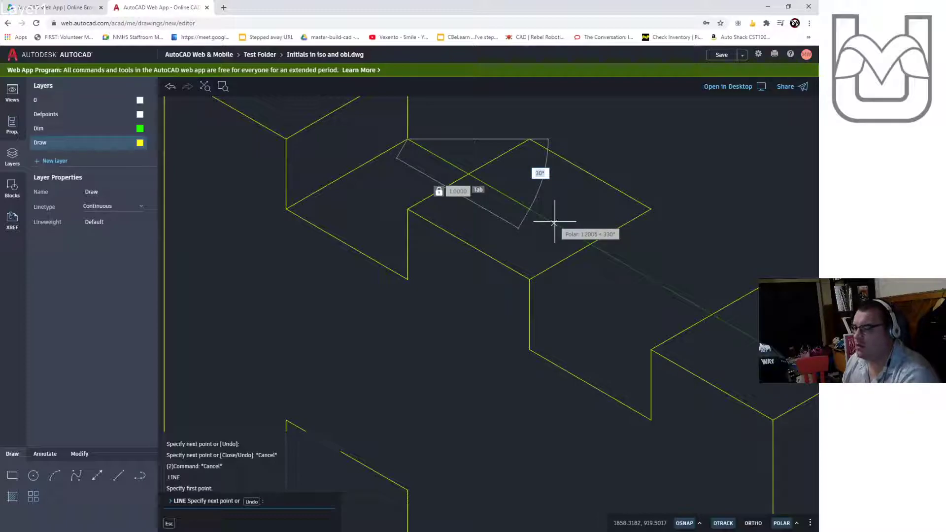
key(Escape)
key(Escape)
key(Return)
click(407, 139)
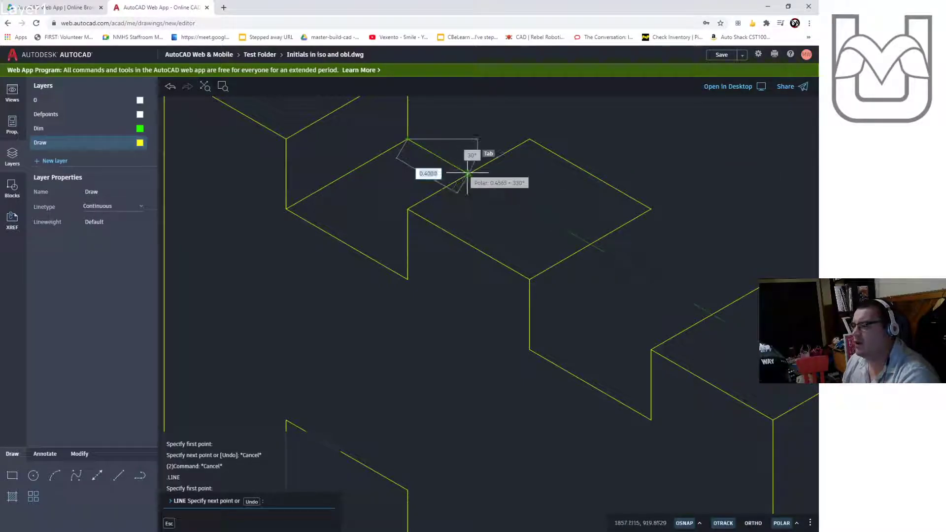
scroll(471, 170, up, 3)
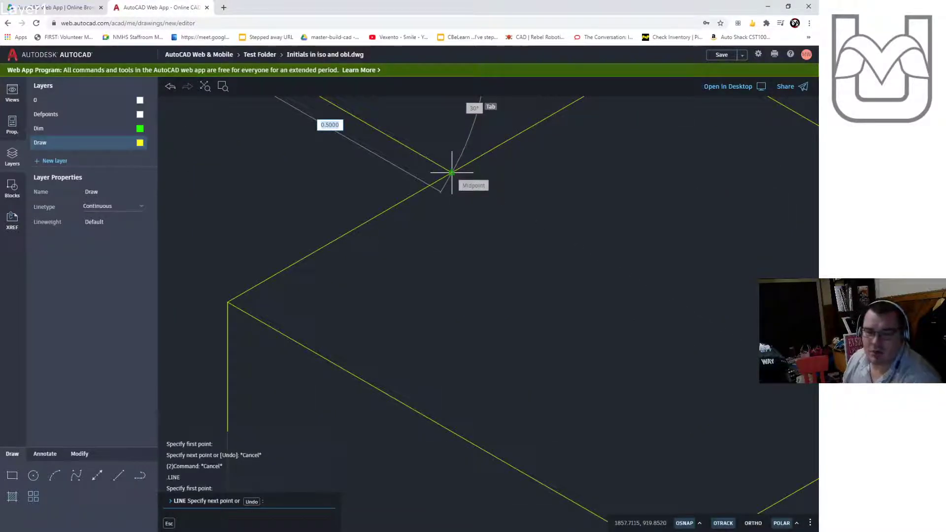
scroll(460, 172, up, 2)
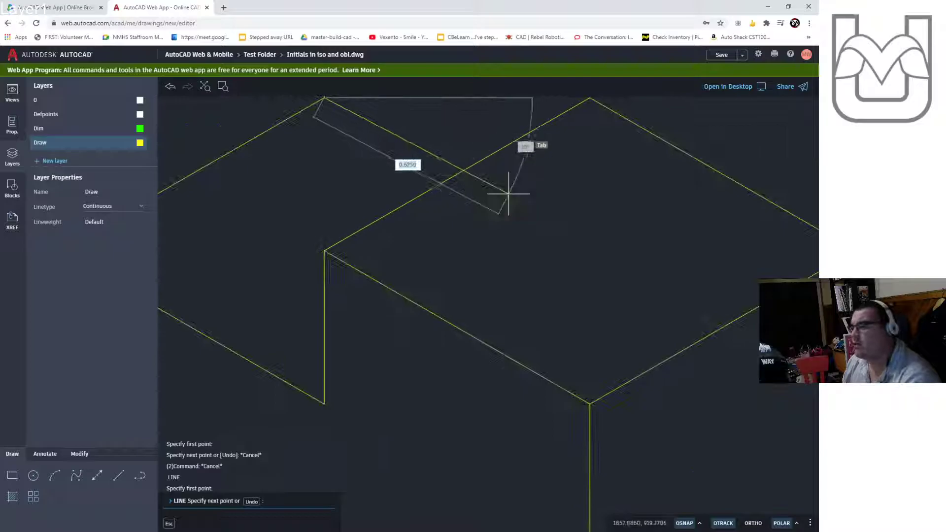
key(Escape)
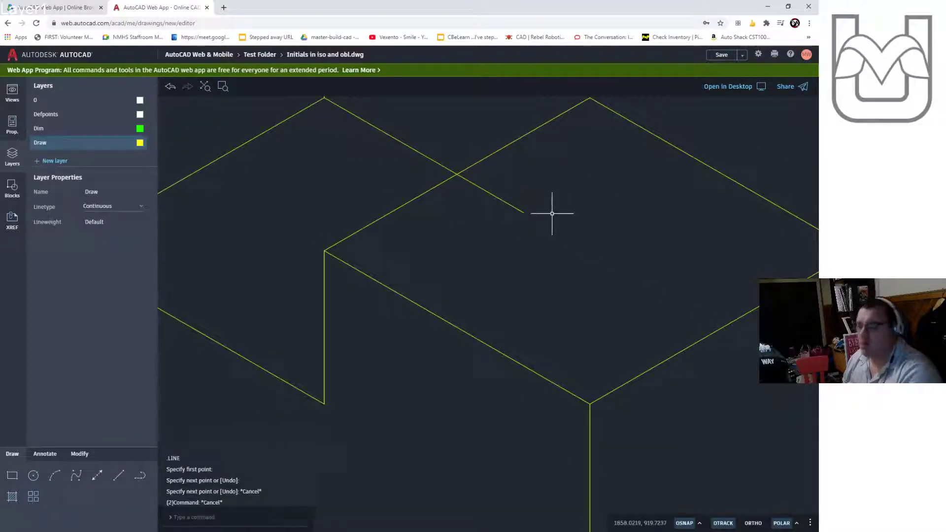
- Trim the excess line segment crossing the middle post's top face
text(trim)
key(Return)
click(503, 198)
key(Escape)
- Draw the middle post's 1-unit bottom edge and connect it up to the corner of its top face
scroll(556, 286, down, 2)
middle_drag(557, 286, 419, 219)
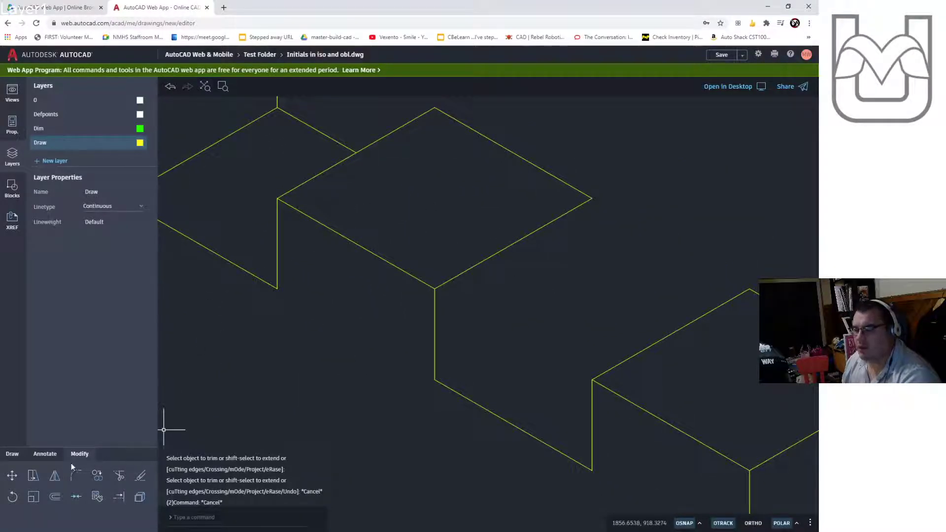
click(11, 455)
click(118, 475)
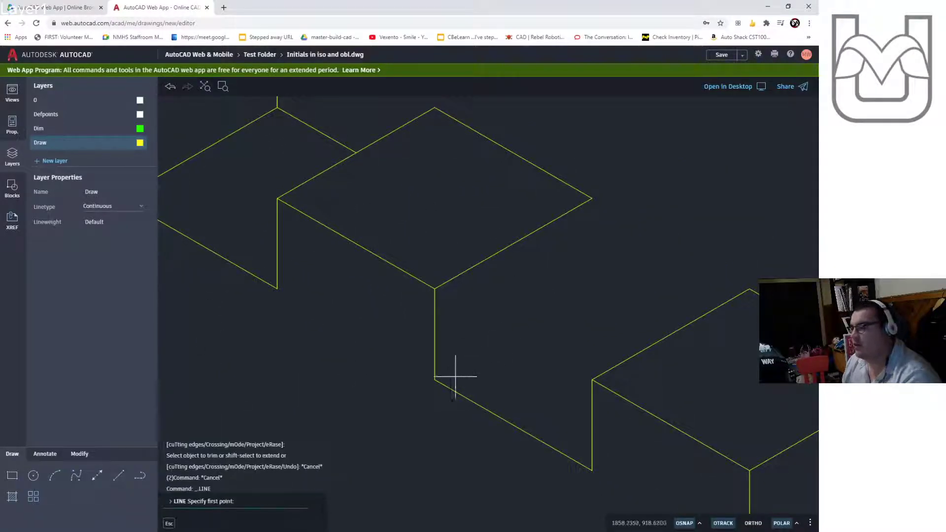
click(434, 379)
text(1)
key(Return)
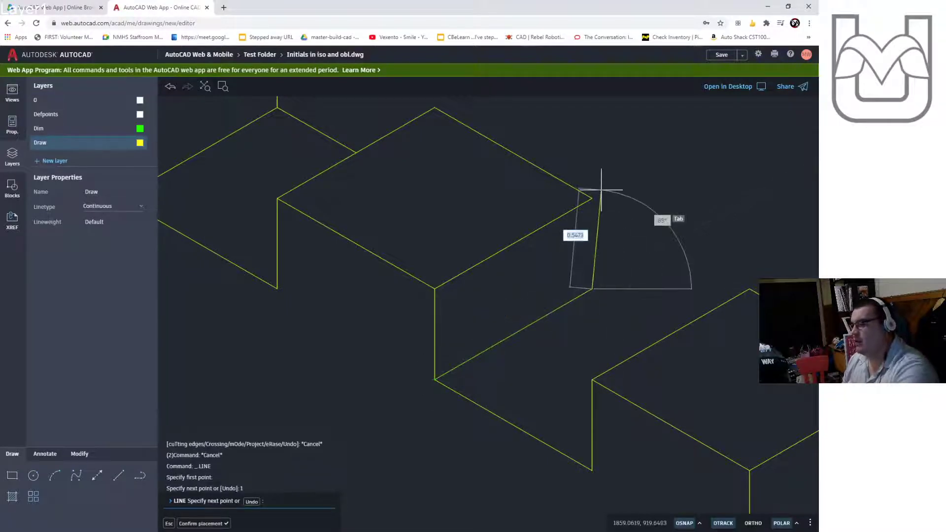
click(592, 199)
key(Escape)
key(Escape)
key(Escape)
- Draw a line from the middle post's lower right corner at a 30° angle
key(Return)
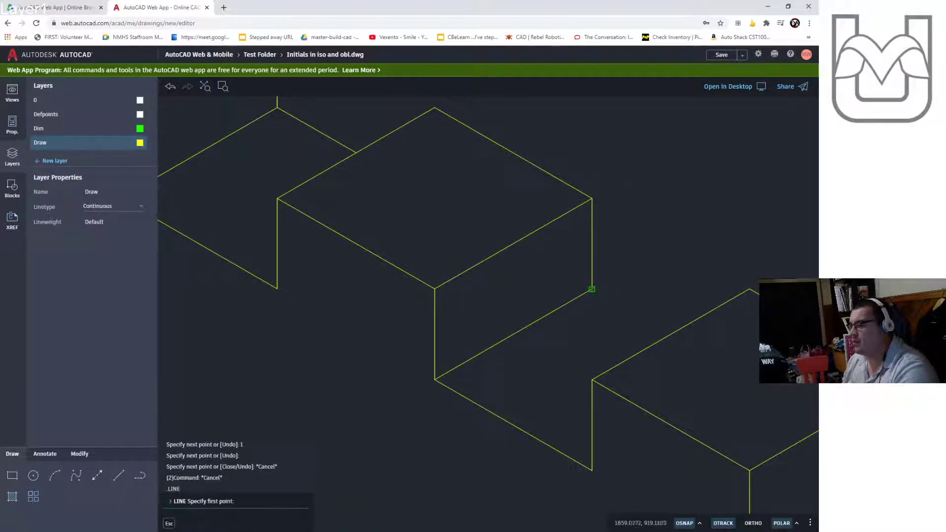
click(595, 287)
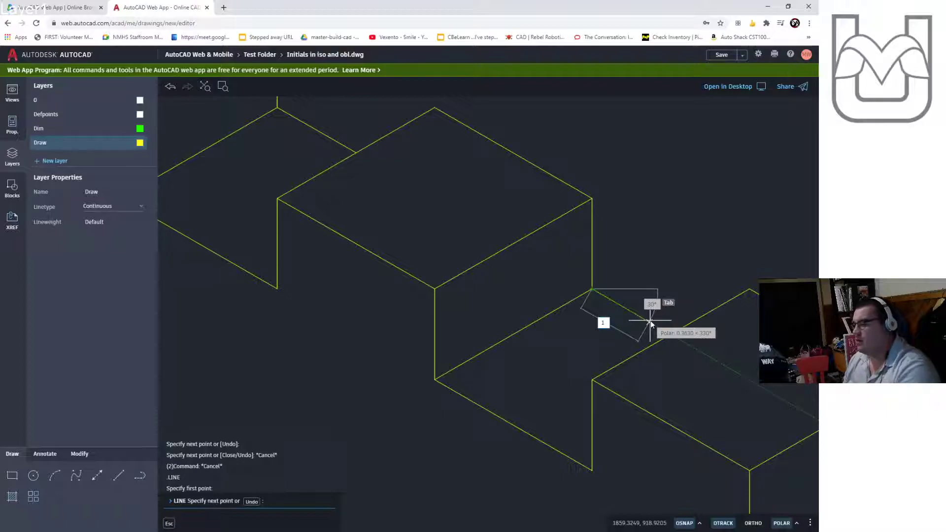
key(Tab)
text(30)
key(Return)
middle_drag(773, 339, 640, 301)
key(Escape)
key(Escape)
key(Escape)
text(tri)
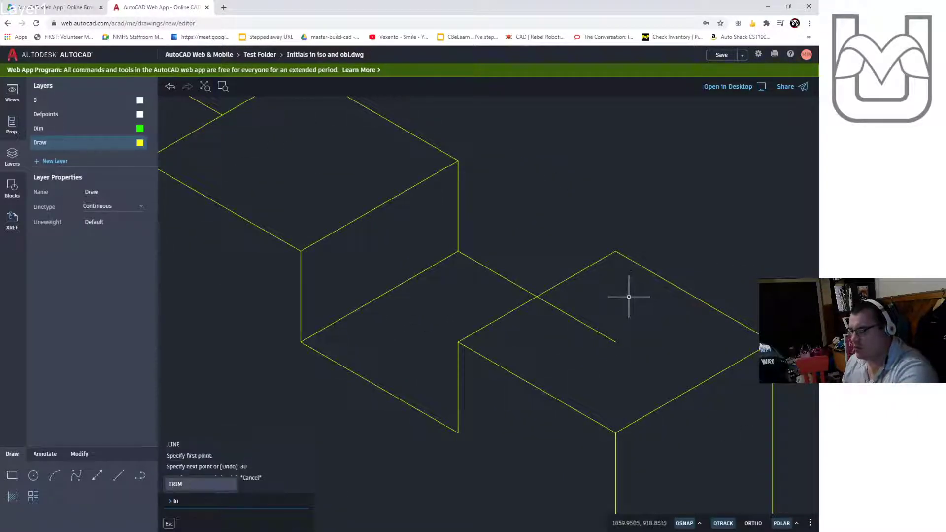
text(m)
key(Return)
key(Escape)
key(Escape)
- Save the drawing
scroll(559, 391, down, 5)
scroll(520, 294, down, 3)
mouse_move(517, 281)
middle_down()
mouse_move(560, 268)
mouse_move(642, 287)
middle_up()
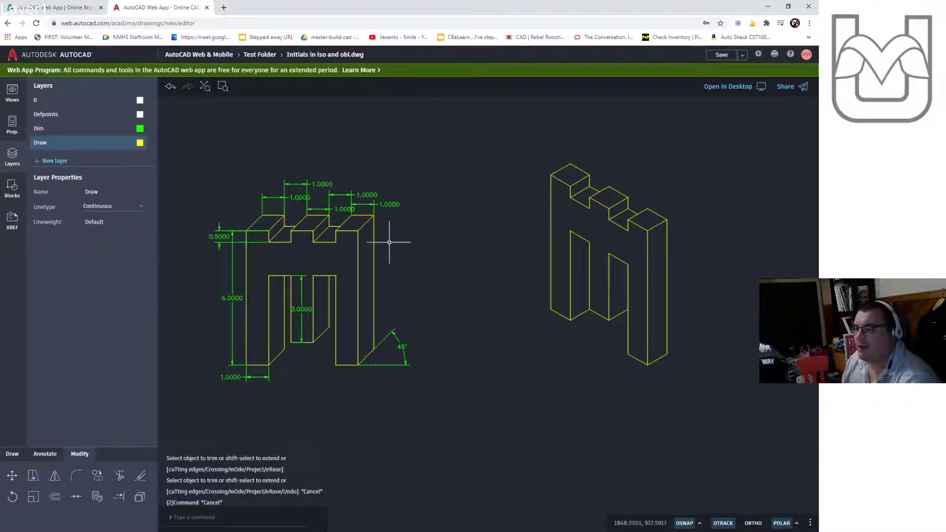
scroll(523, 249, down, 2)
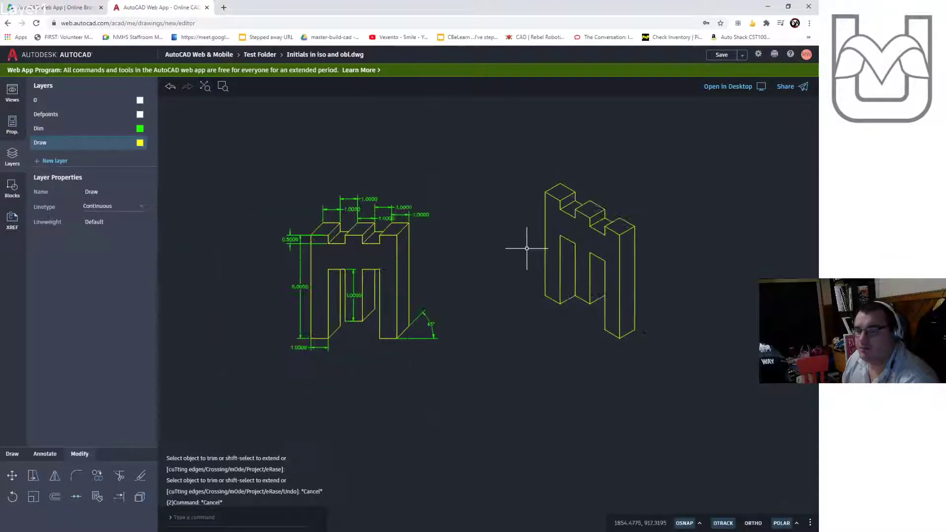
scroll(513, 327, down, 1)
middle_drag(512, 327, 507, 267)
scroll(506, 274, up, 3)
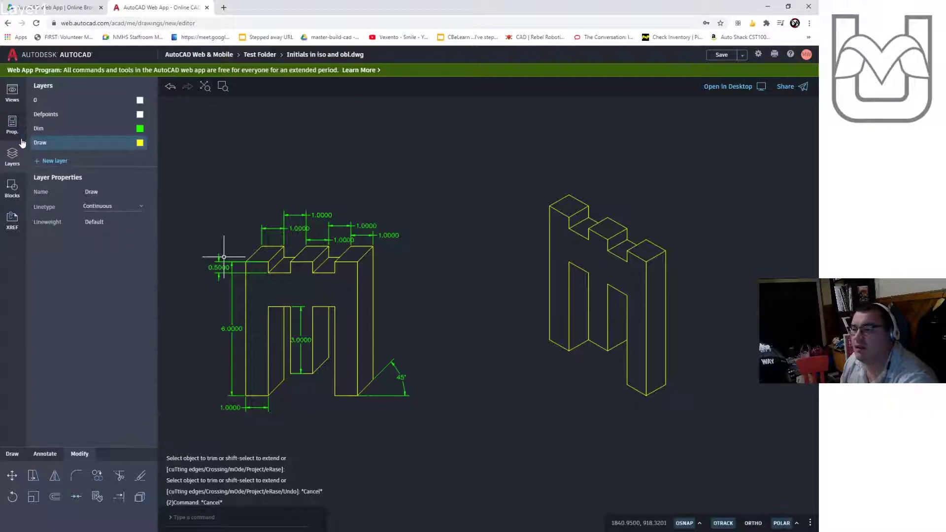
click(742, 56)
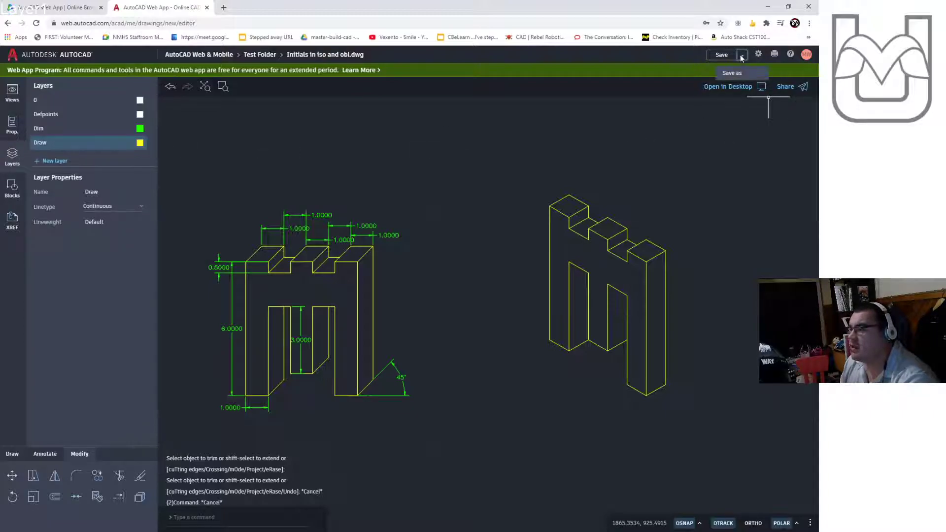
click(721, 55)
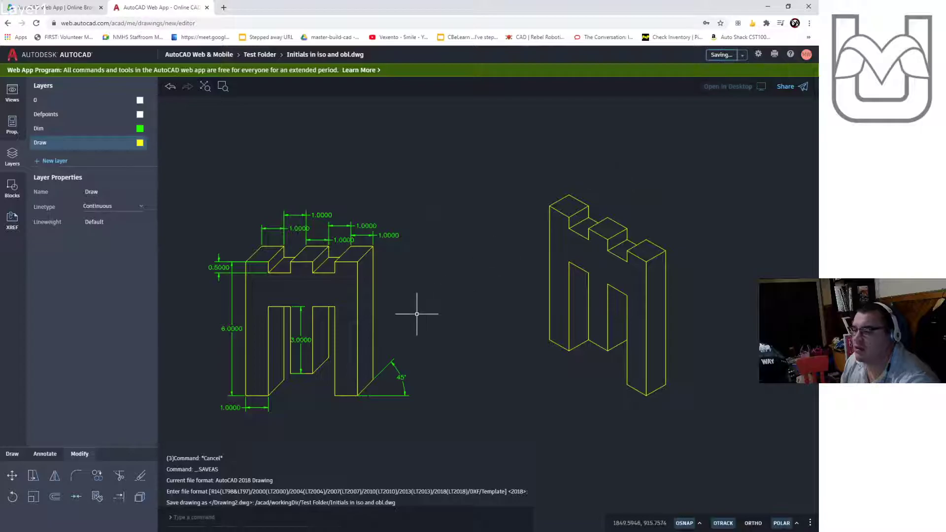
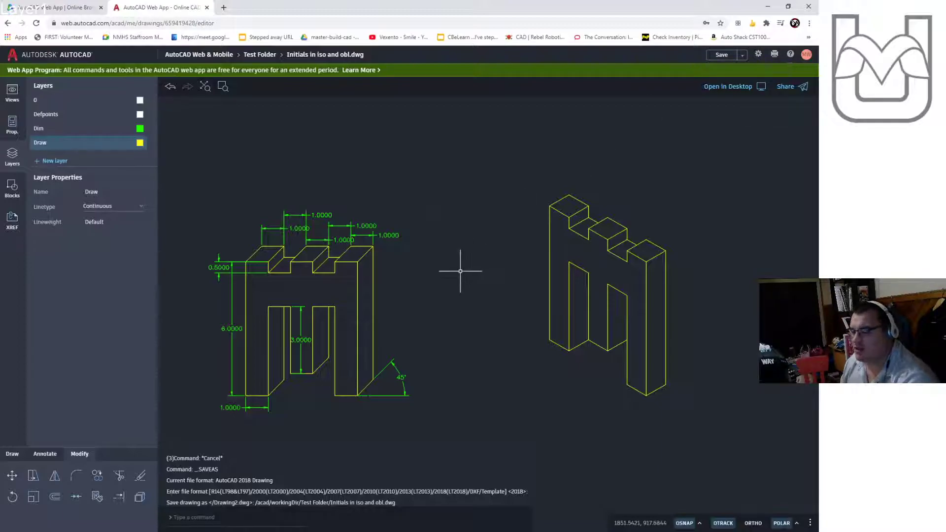
text(plot)
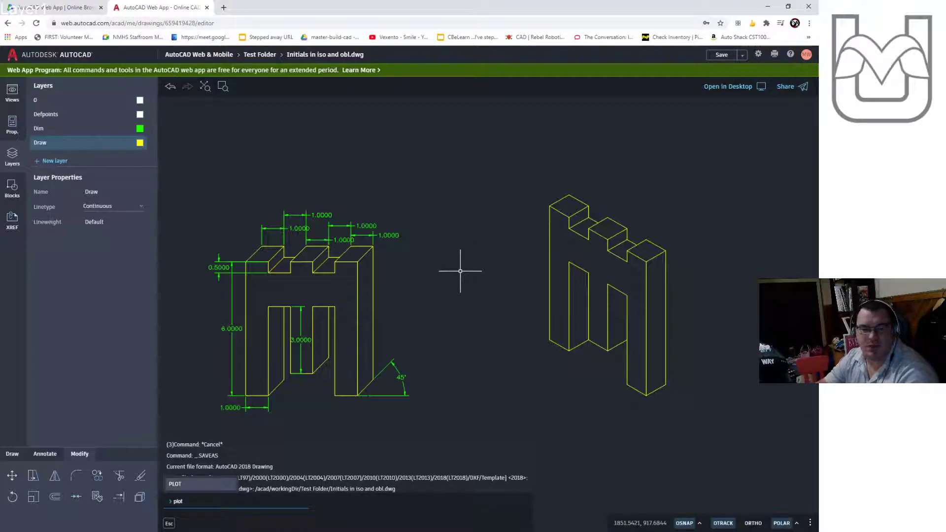
key(Return)
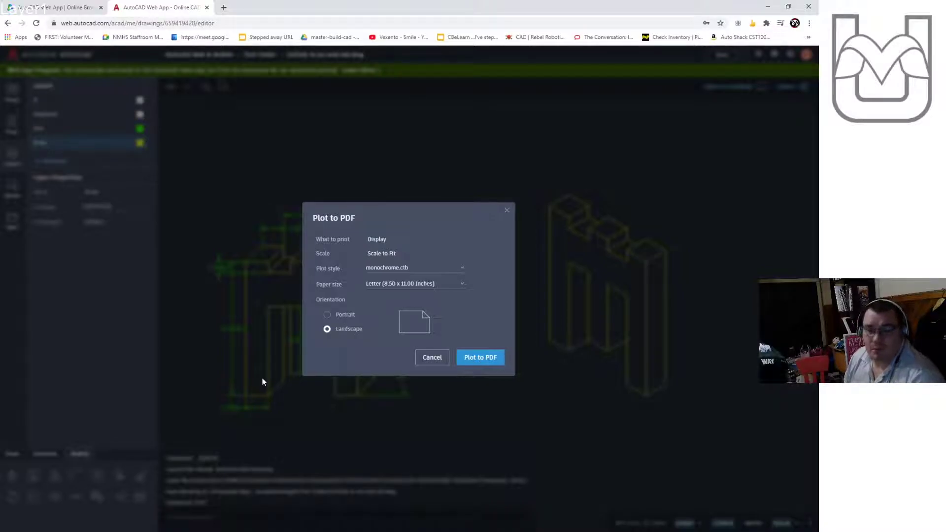
click(431, 358)
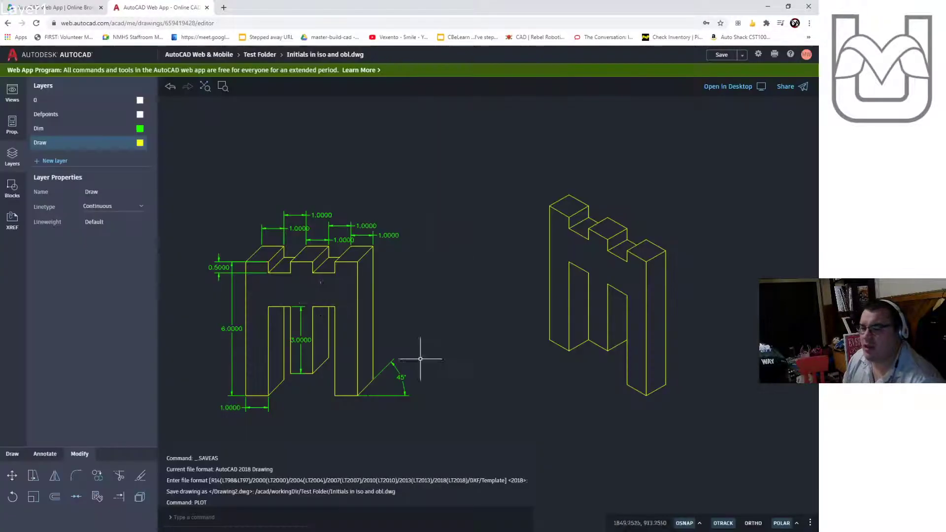
- Switch to Layout1 and zoom its viewport to frame both initials
click(19, 97)
click(93, 115)
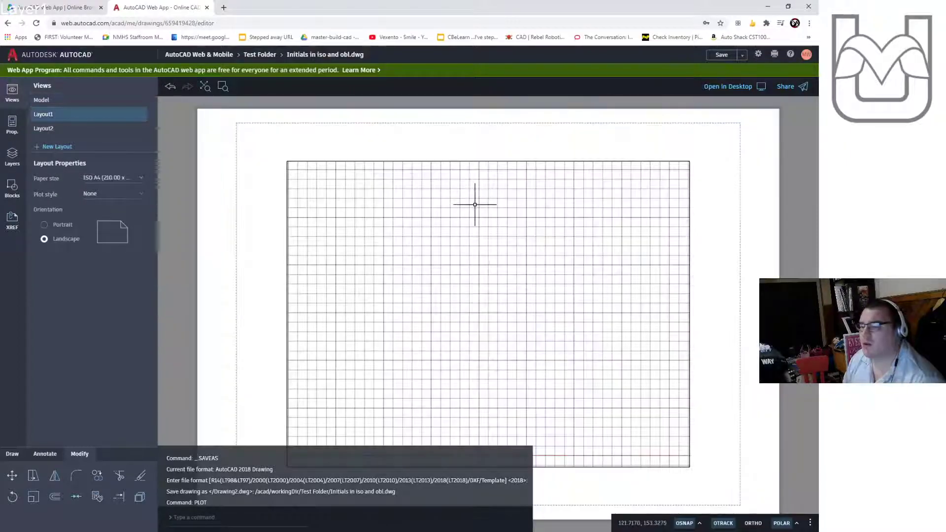
double_click(519, 360)
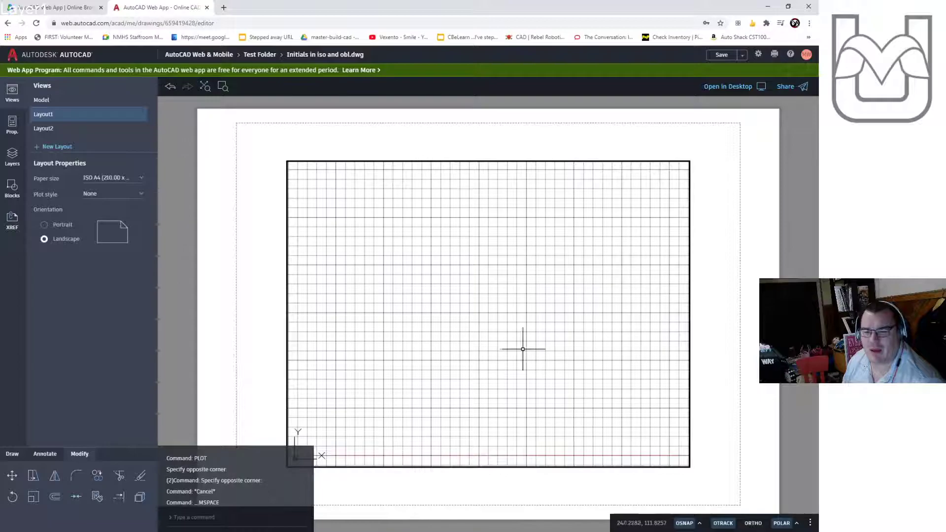
click(206, 87)
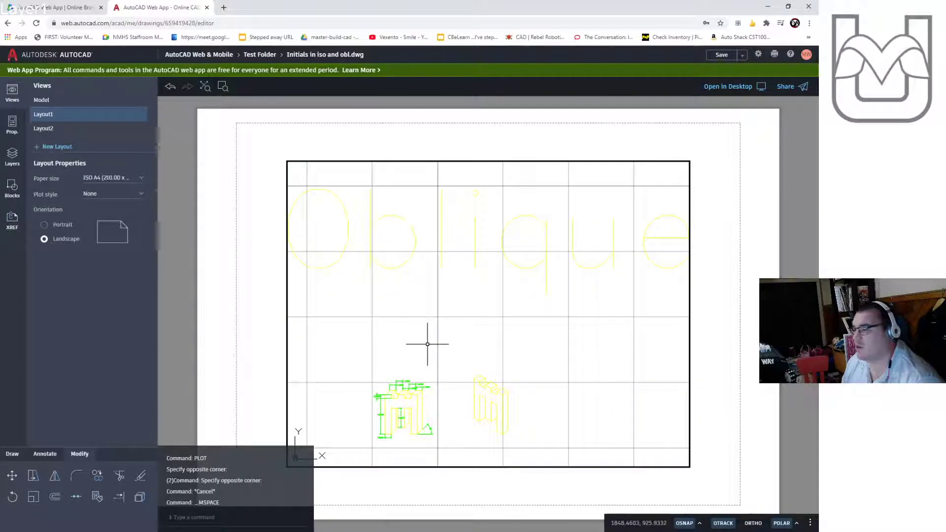
scroll(438, 406, up, 5)
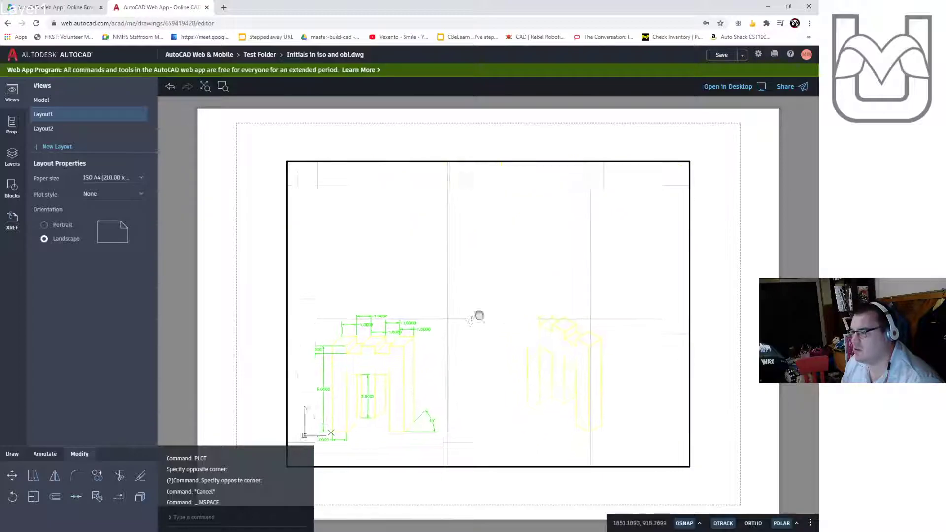
scroll(512, 277, up, 1)
middle_drag(514, 300, 498, 300)
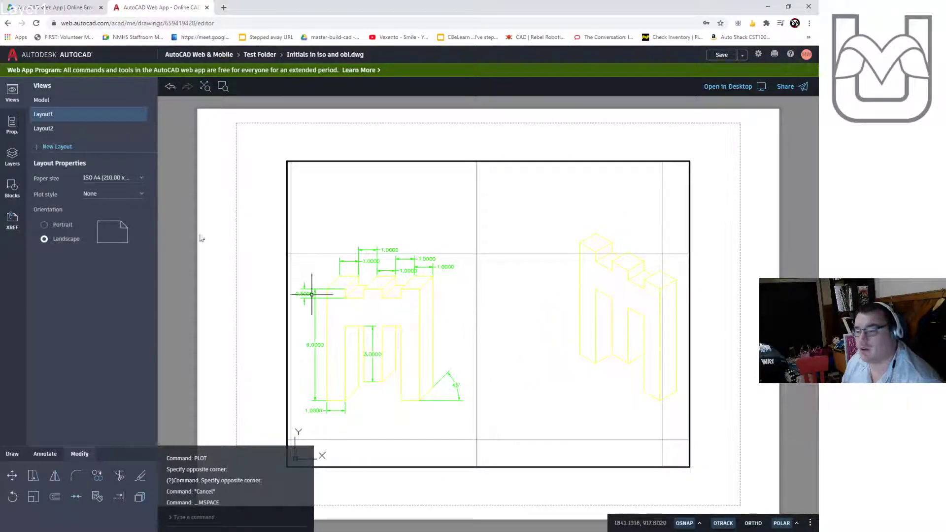
- Change the Draw layer's colour to blue
click(6, 131)
click(12, 157)
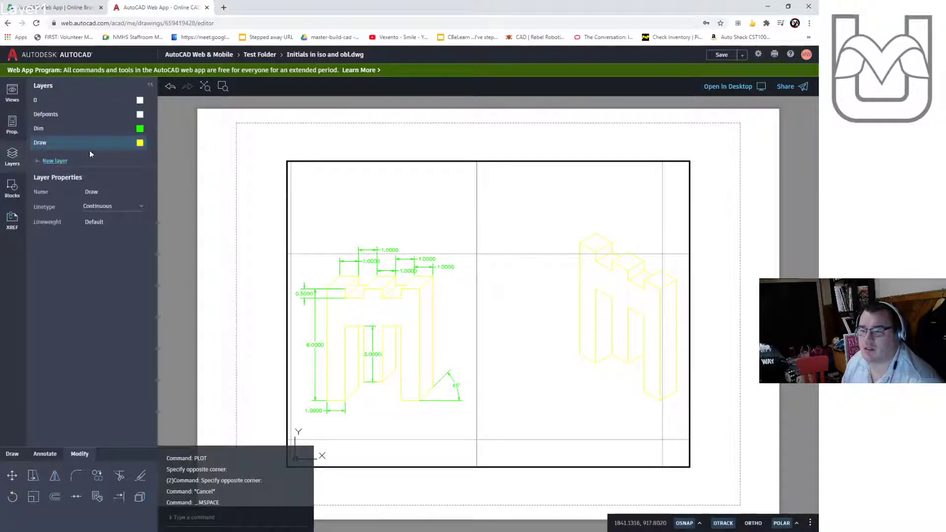
click(140, 143)
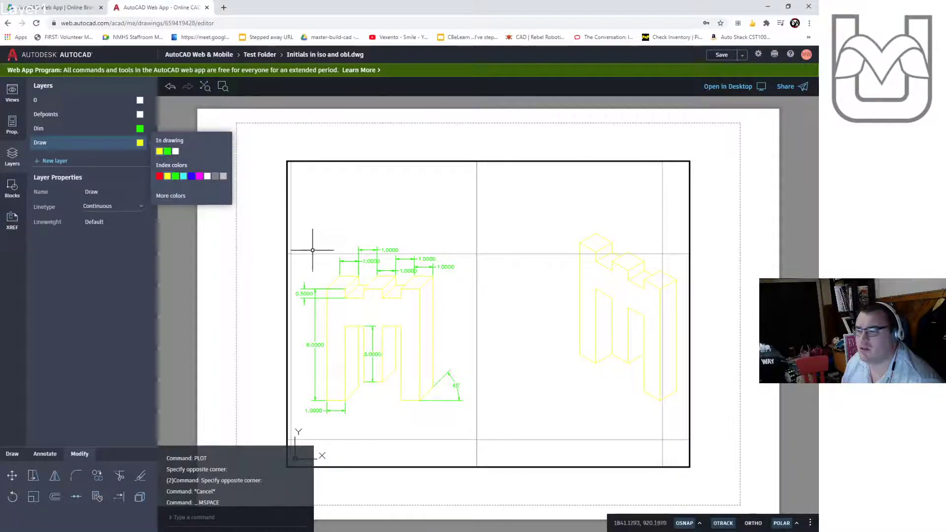
click(193, 178)
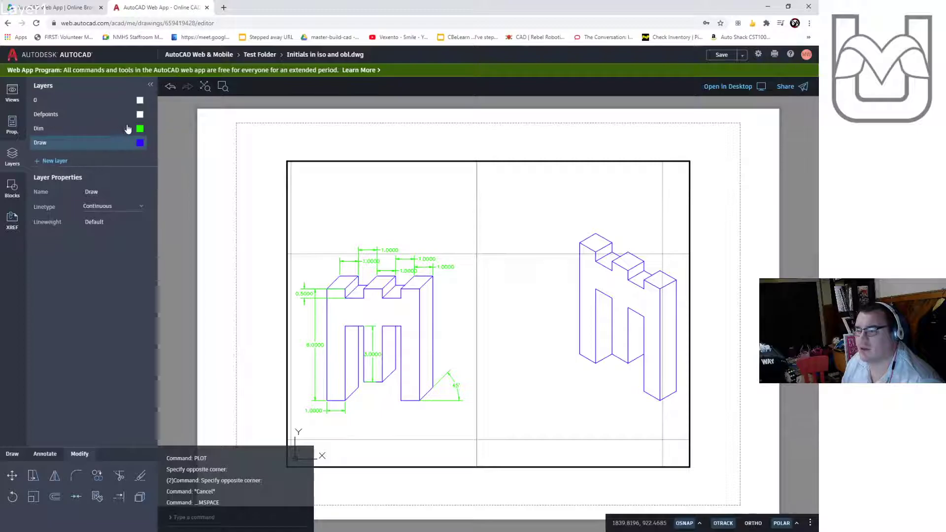
- Change the Dim layer's colour to red and turn the Dim layer off
click(140, 129)
click(160, 162)
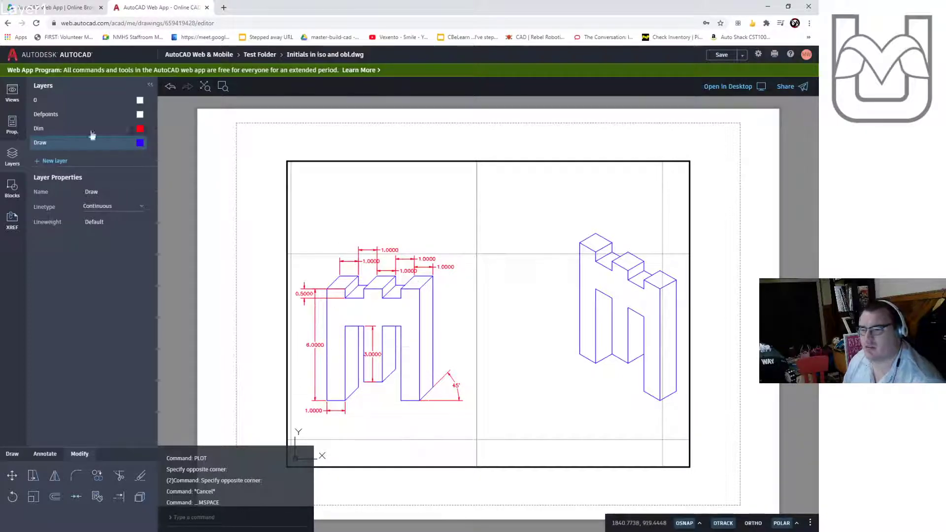
click(126, 129)
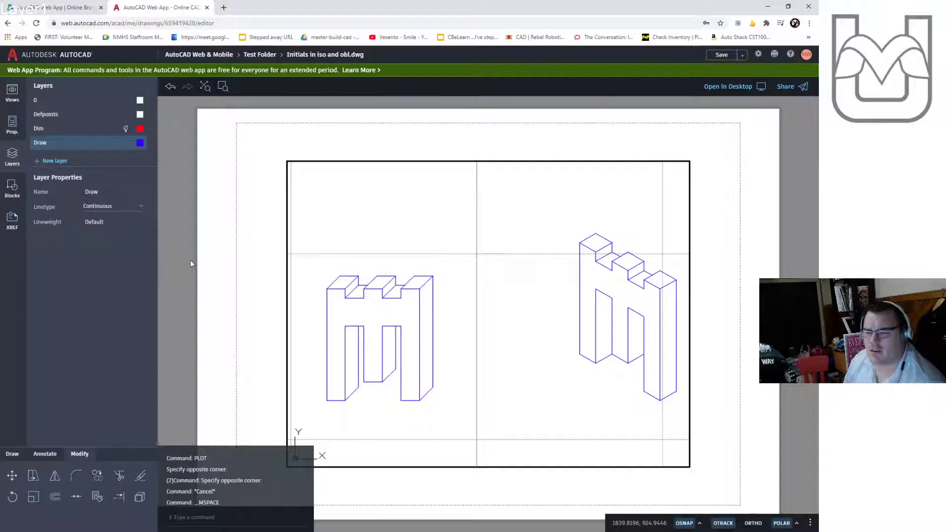
- Turn off the grid inside the layout viewport
double_click(270, 288)
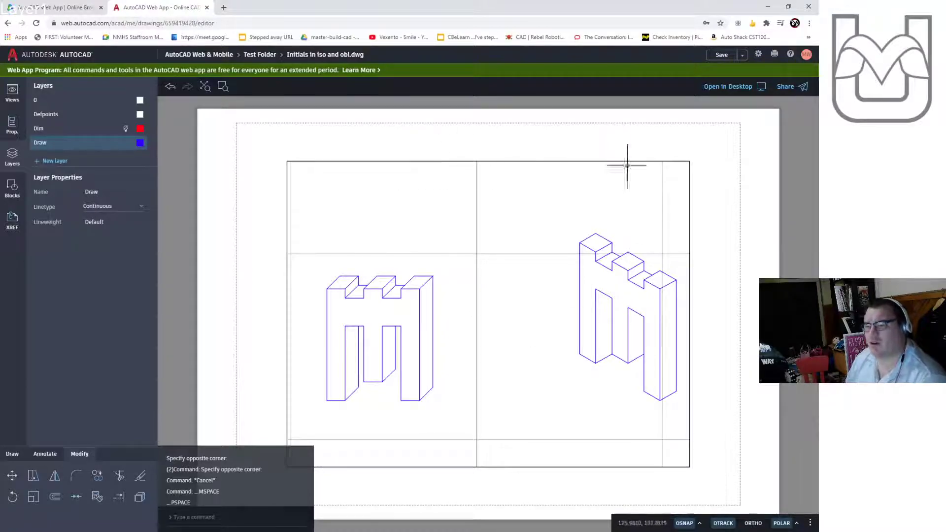
mouse_move(233, 333)
middle_down()
mouse_move(191, 307)
mouse_move(241, 301)
middle_up()
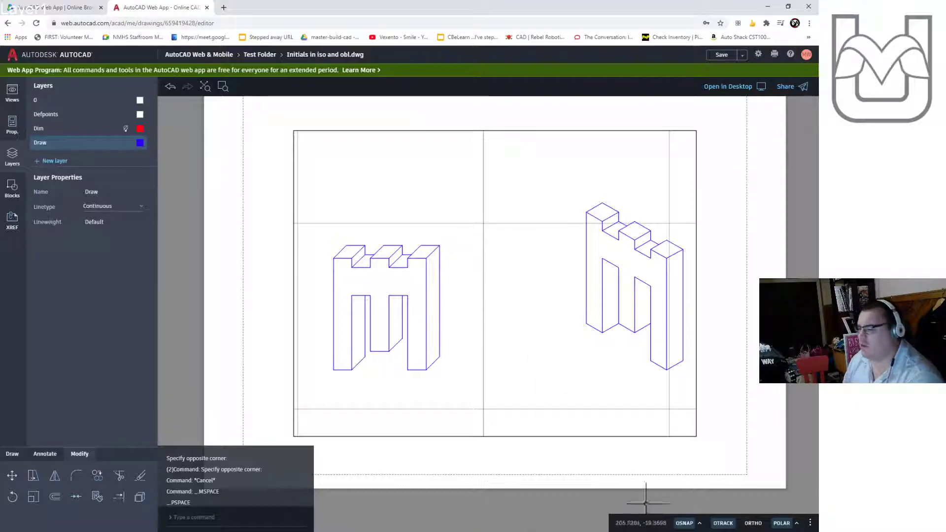
double_click(478, 245)
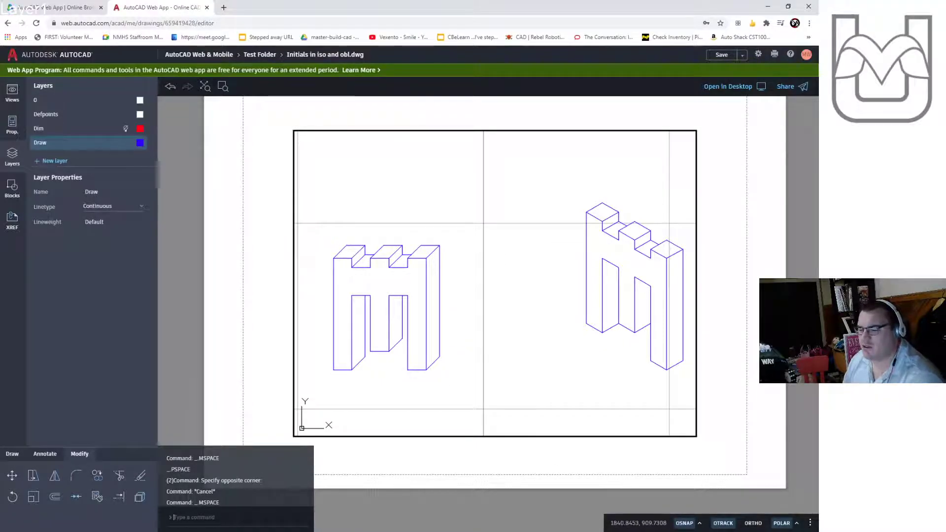
text(grid)
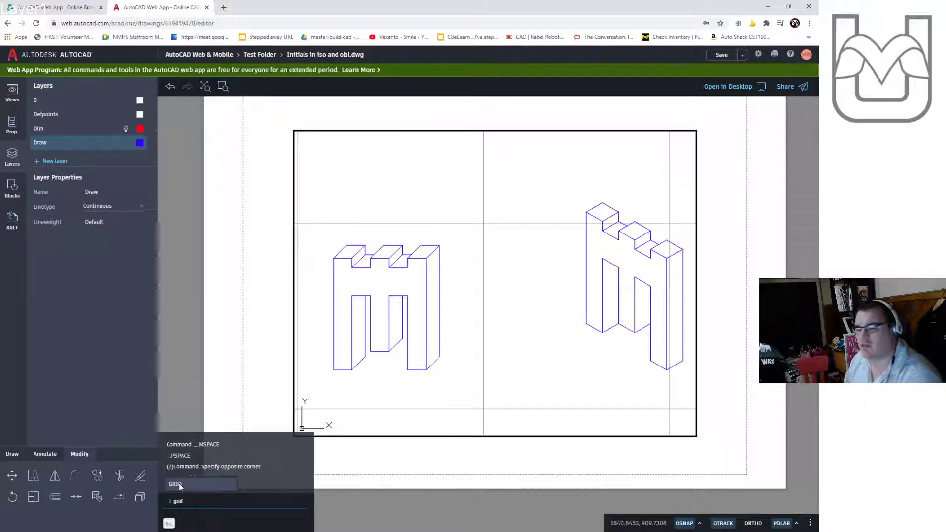
click(179, 483)
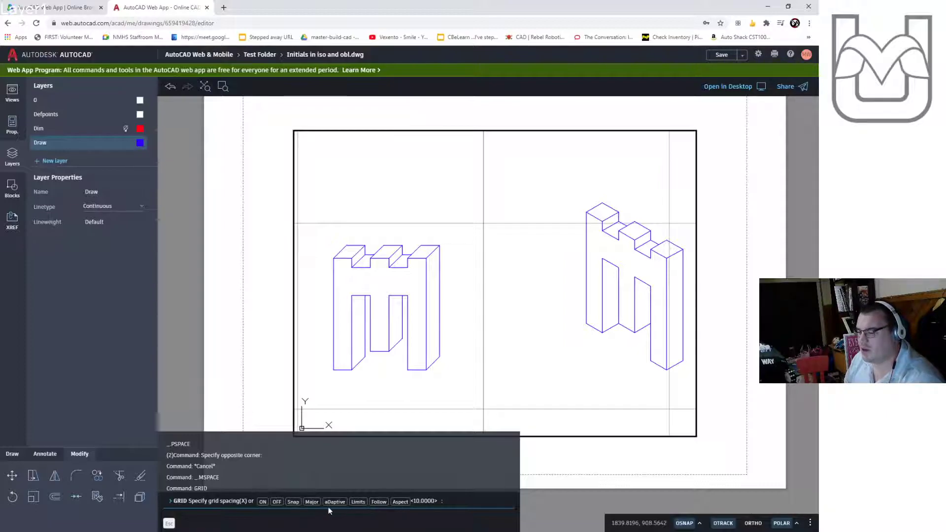
click(276, 502)
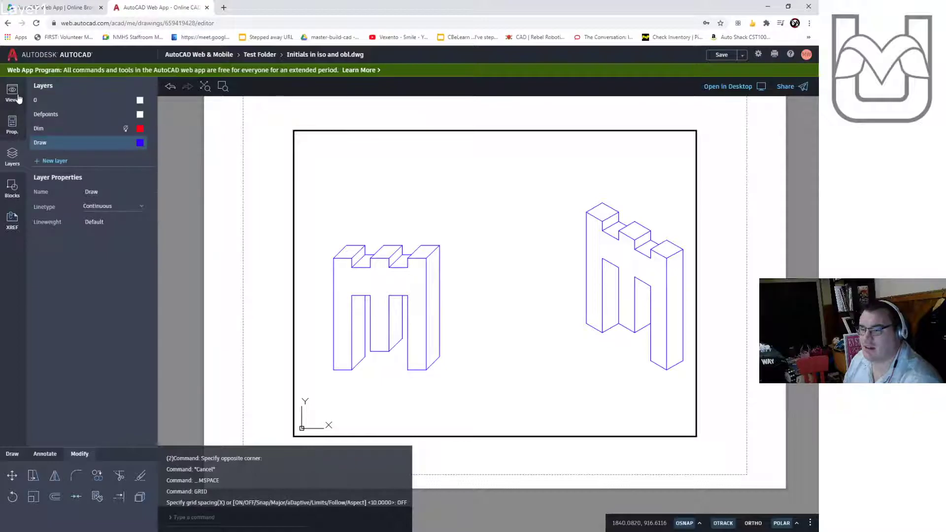
- Add multiline text 'Initials in oblique and isometric' above the letters with a text height of 6
click(44, 454)
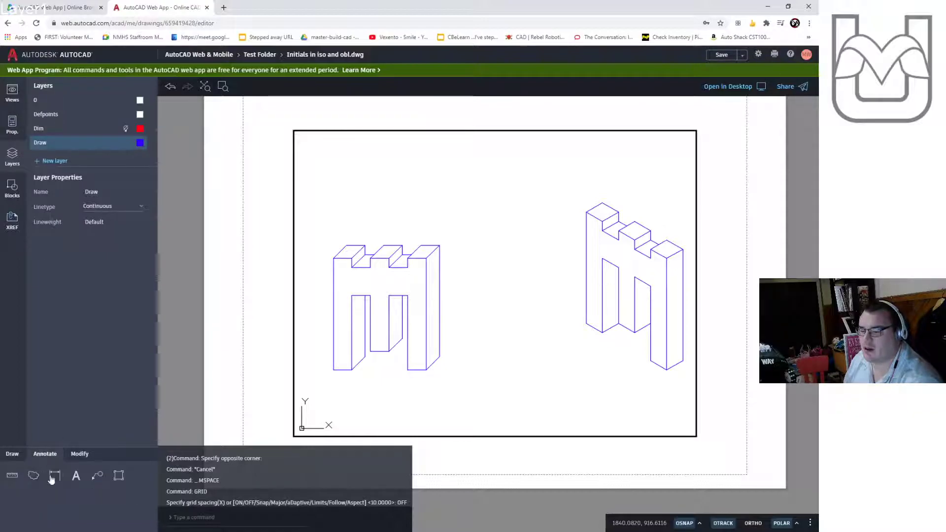
click(76, 475)
click(353, 142)
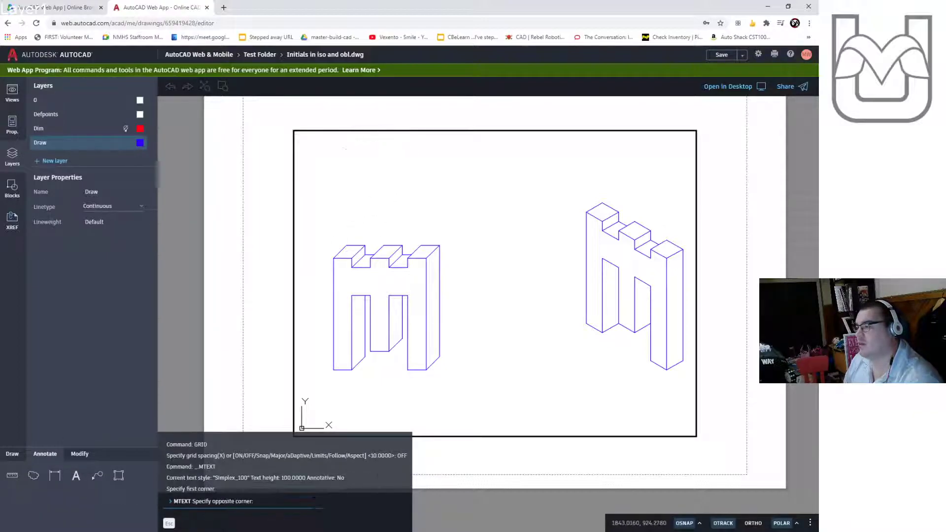
click(658, 202)
text(Initials )
text(in isom)
key(BackSpace)
text(oblique and isometric)
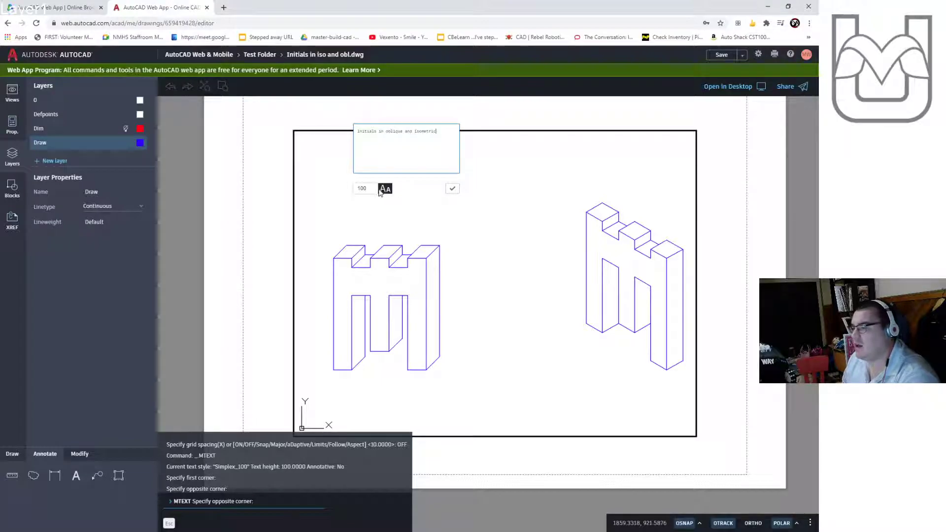
click(365, 190)
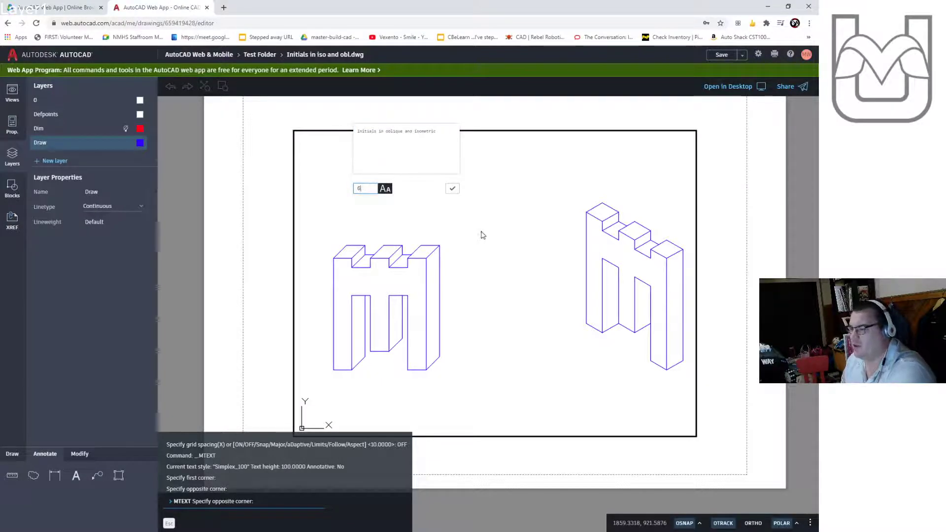
text(6)
click(452, 188)
- Reopen the title text for editing and adjust its text height
scroll(560, 242, down, 6)
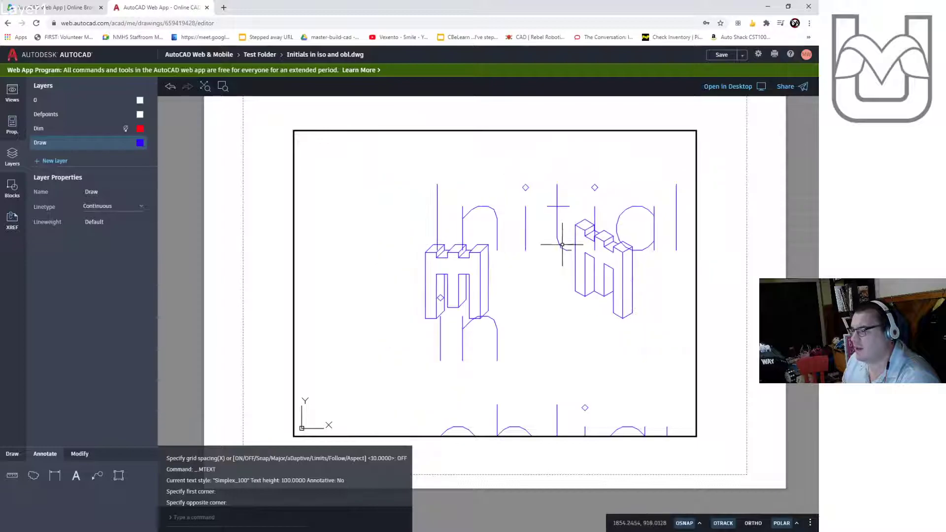
double_click(509, 243)
double_click(499, 239)
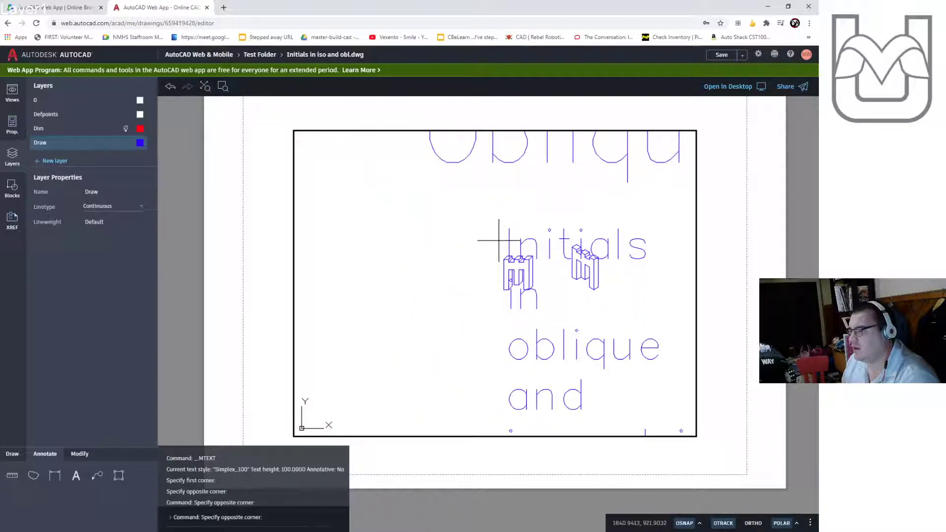
double_click(524, 246)
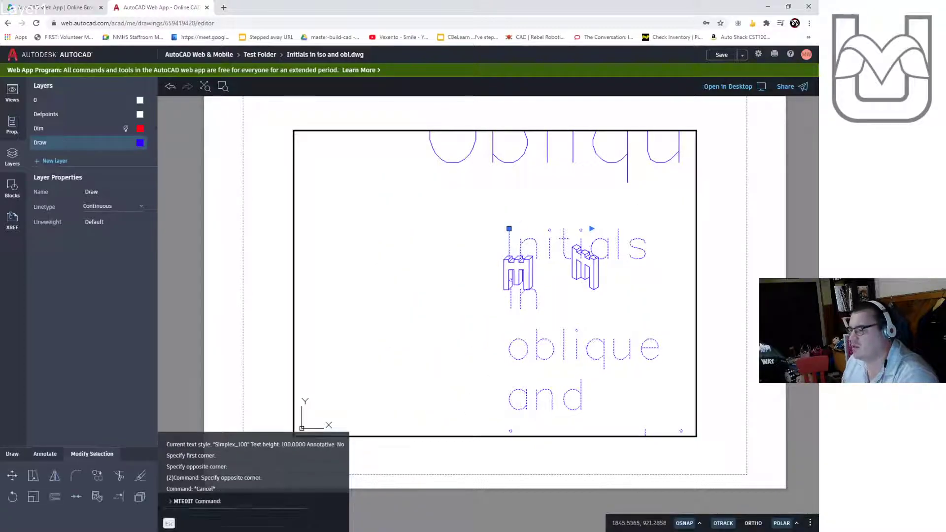
click(526, 270)
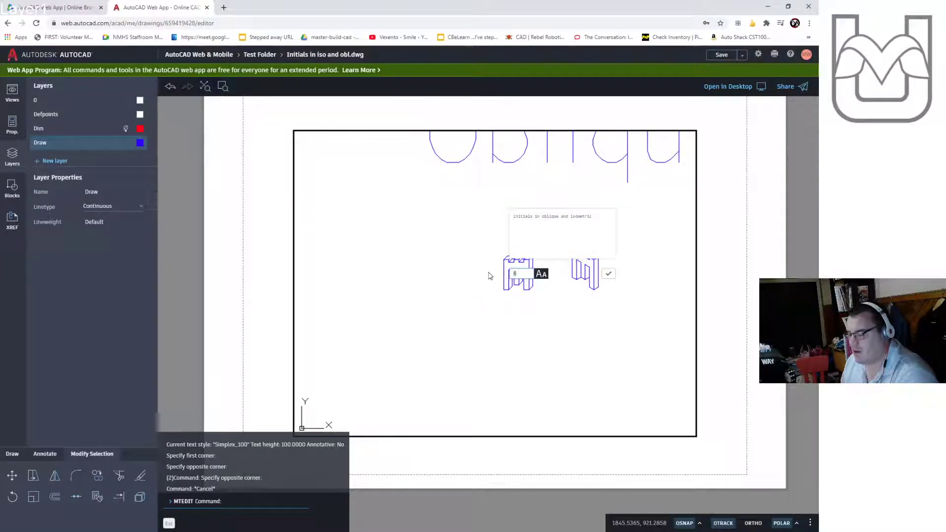
click(608, 273)
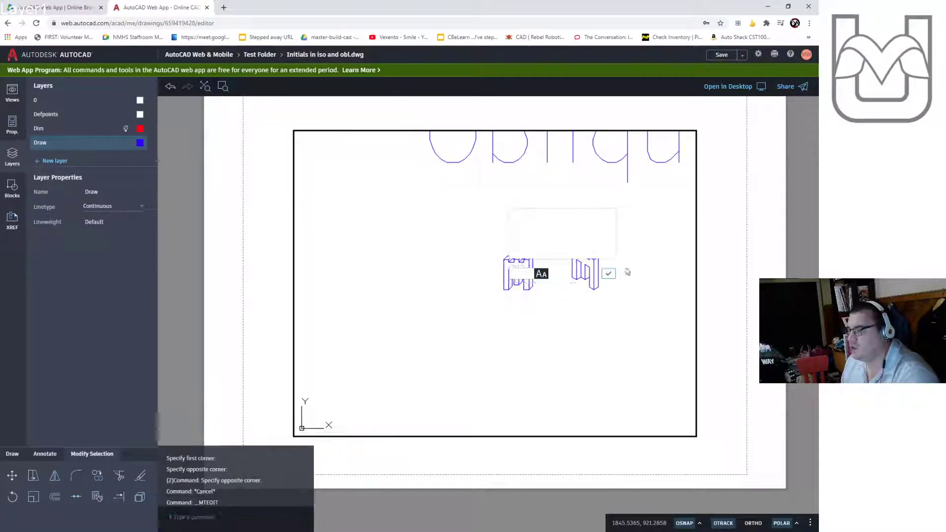
double_click(526, 248)
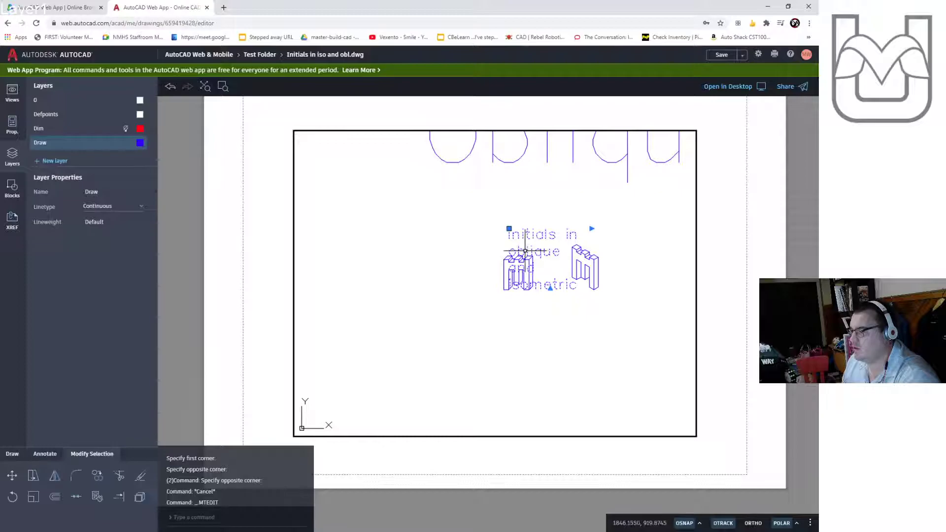
click(519, 272)
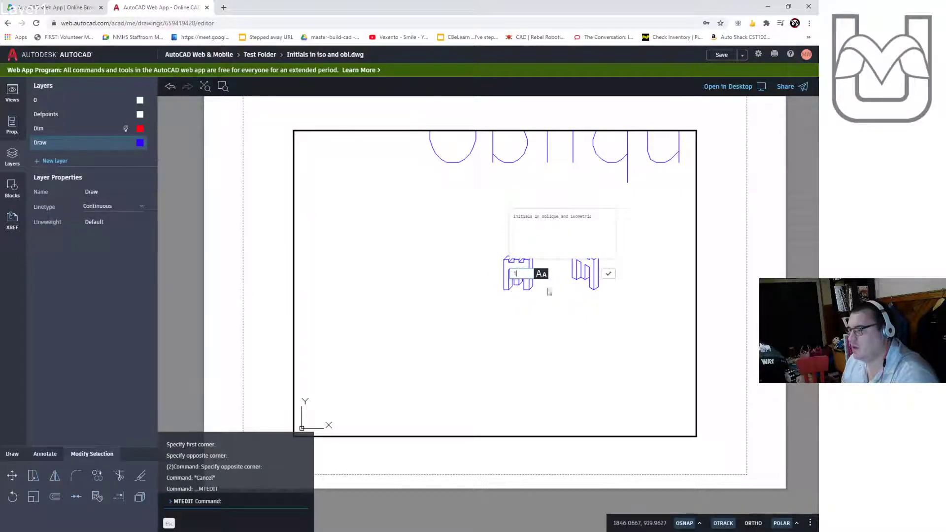
click(609, 275)
scroll(605, 250, up, 5)
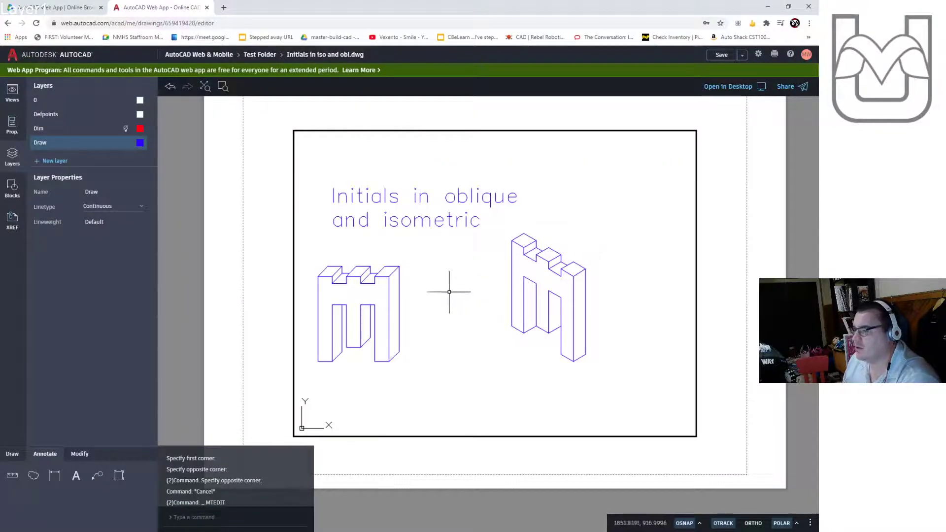
middle_drag(625, 291, 662, 292)
scroll(586, 290, up, 2)
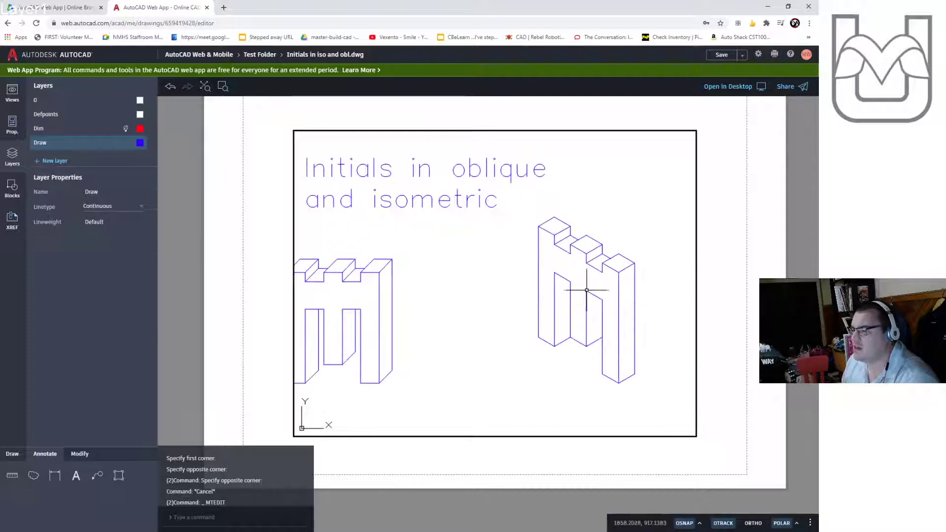